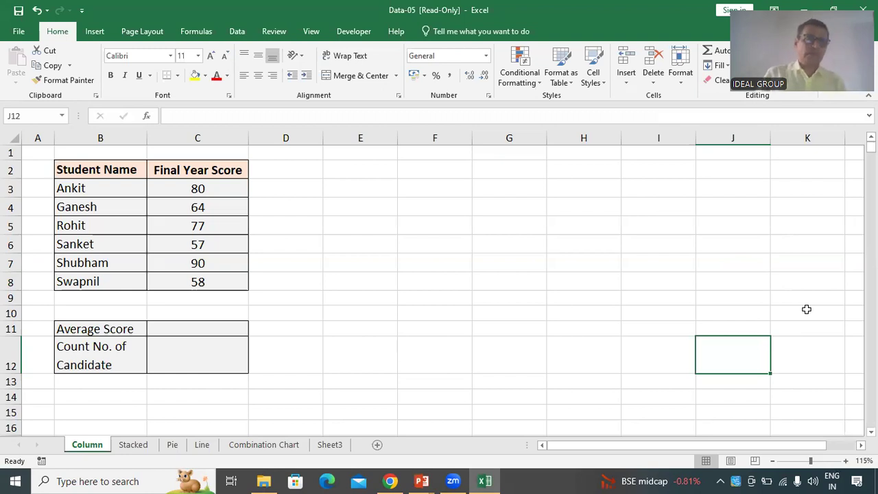
click(172, 330)
click(216, 355)
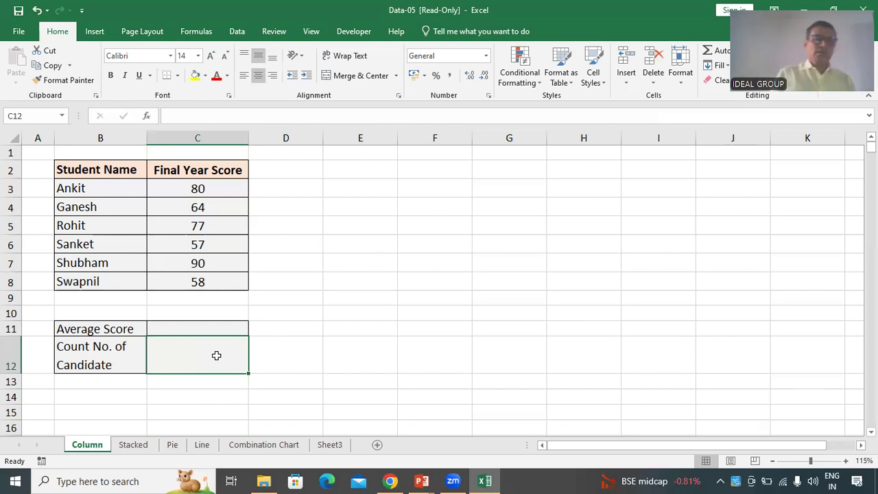
drag(98, 168, 196, 264)
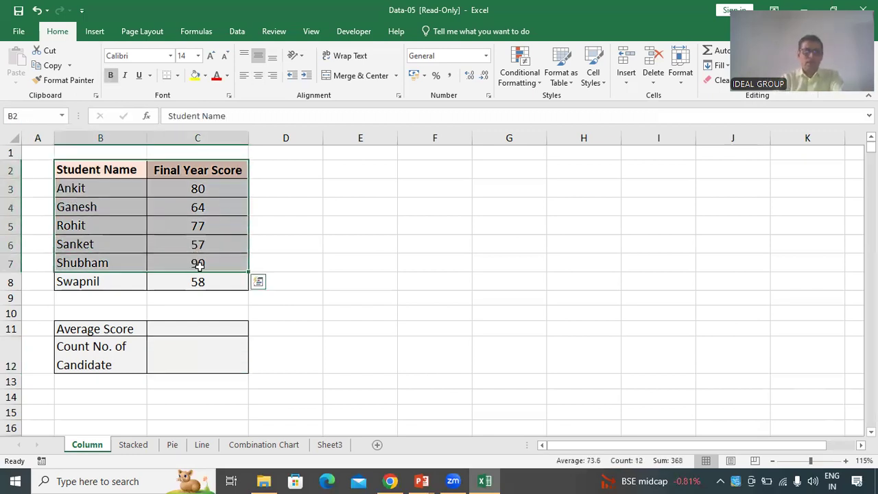
click(300, 263)
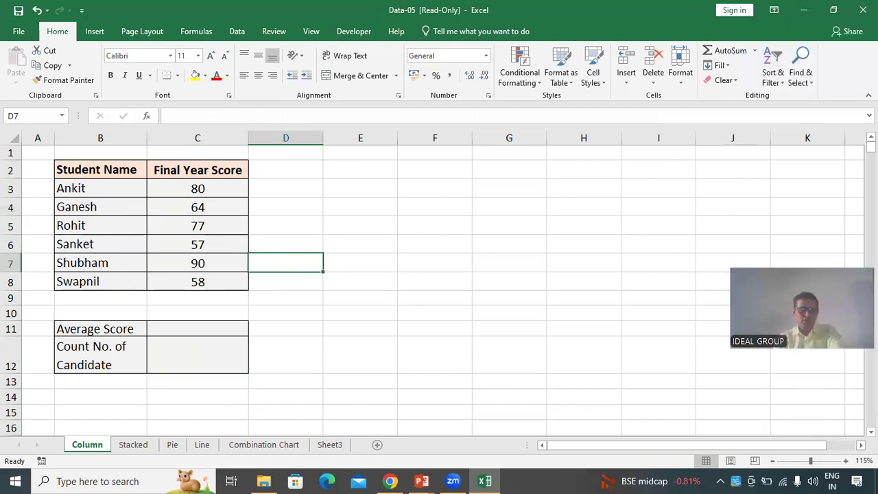
drag(202, 188, 222, 289)
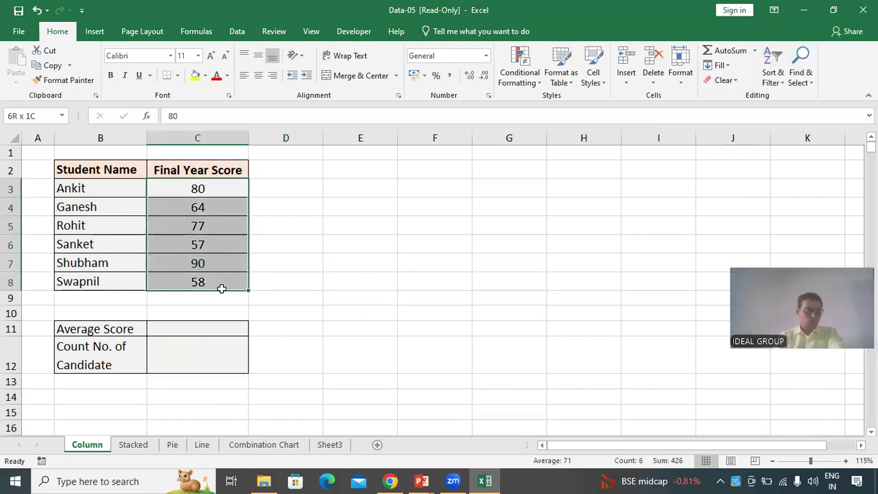
click(377, 386)
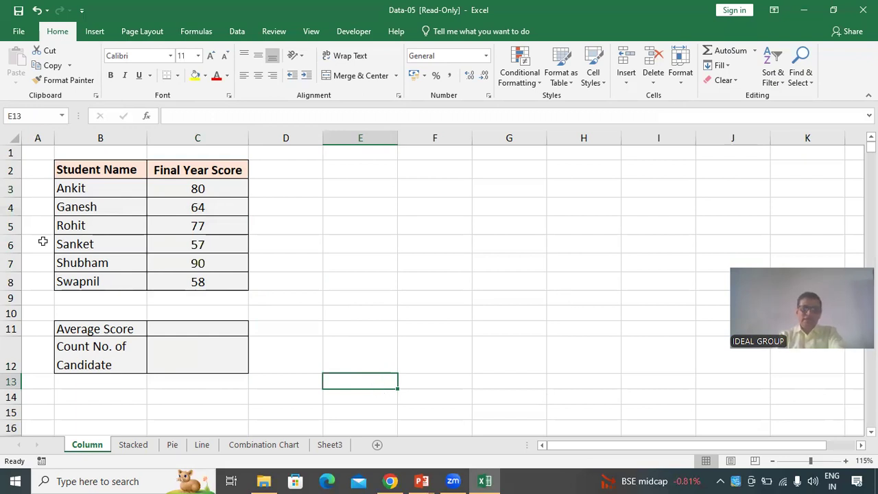
drag(88, 170, 185, 278)
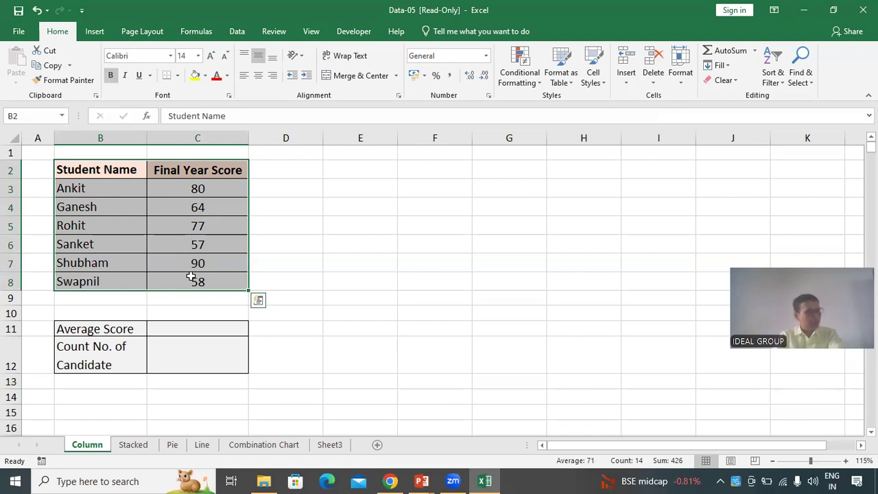
click(345, 255)
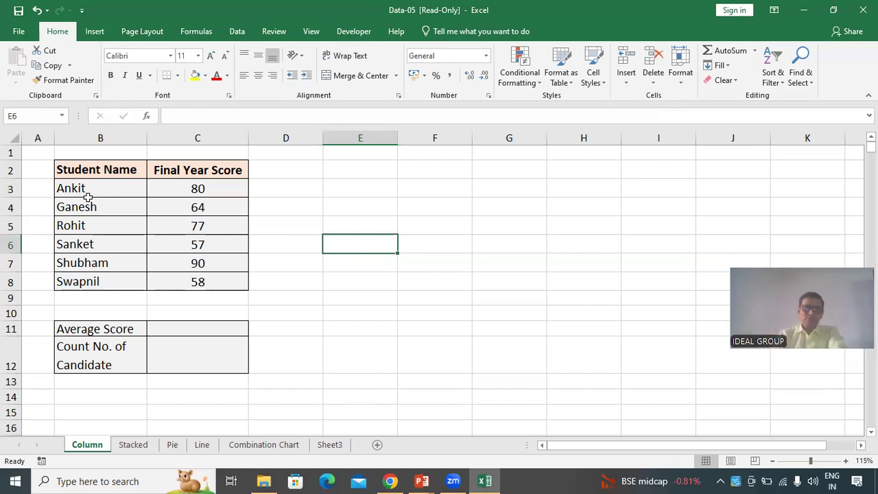
Insert a 2-D clustered column chart from the student names and final year scores in B2:C8
drag(96, 169, 183, 277)
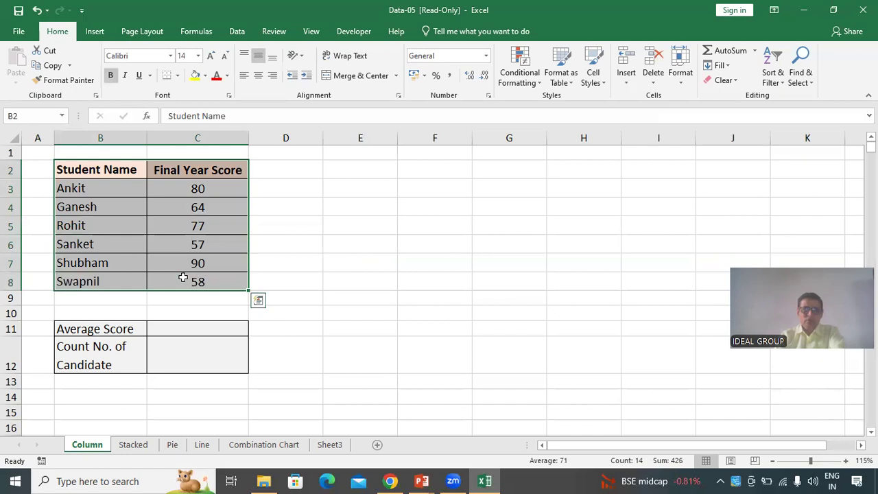
click(96, 32)
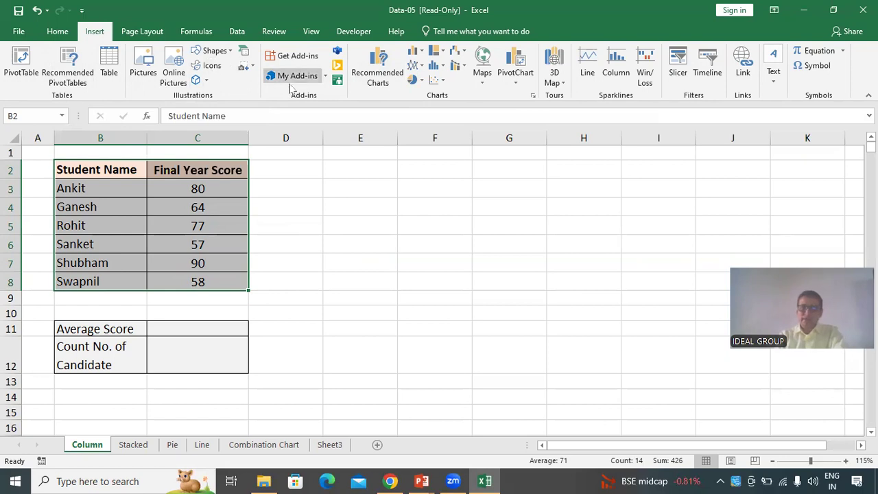
click(421, 55)
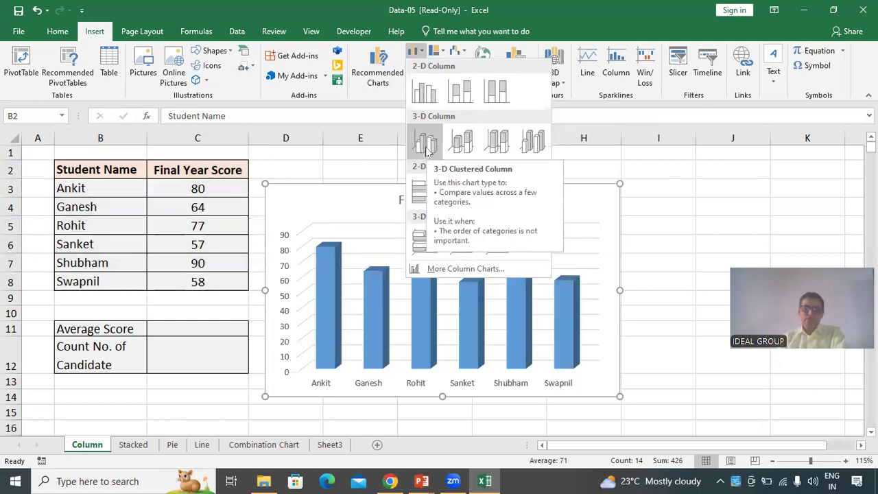
click(424, 98)
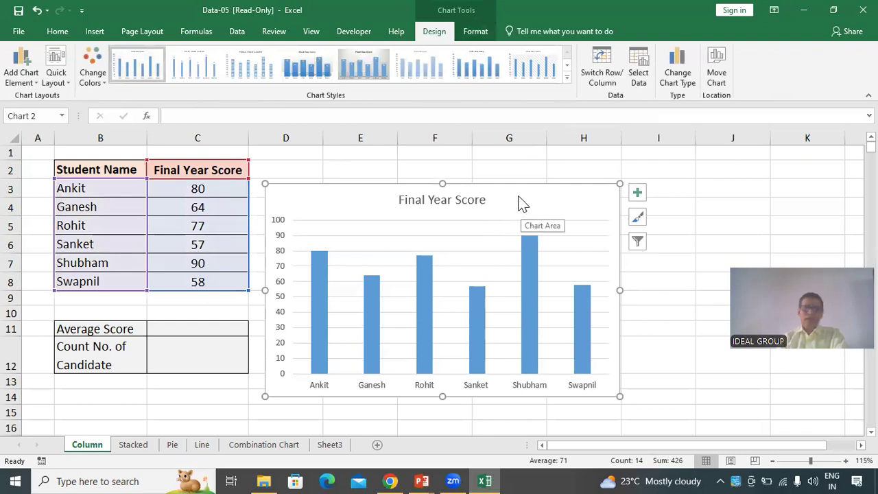
Move the chart beside the table and replace its title with Student Mark Statement
drag(521, 185, 534, 163)
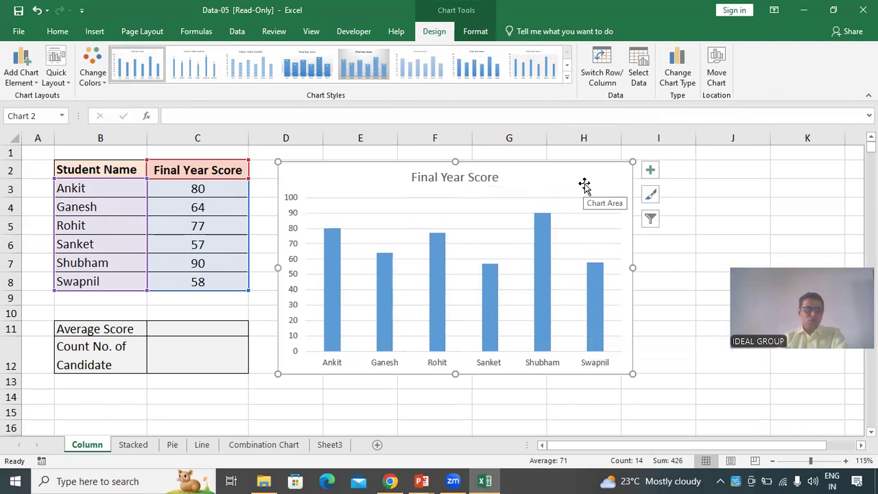
click(454, 178)
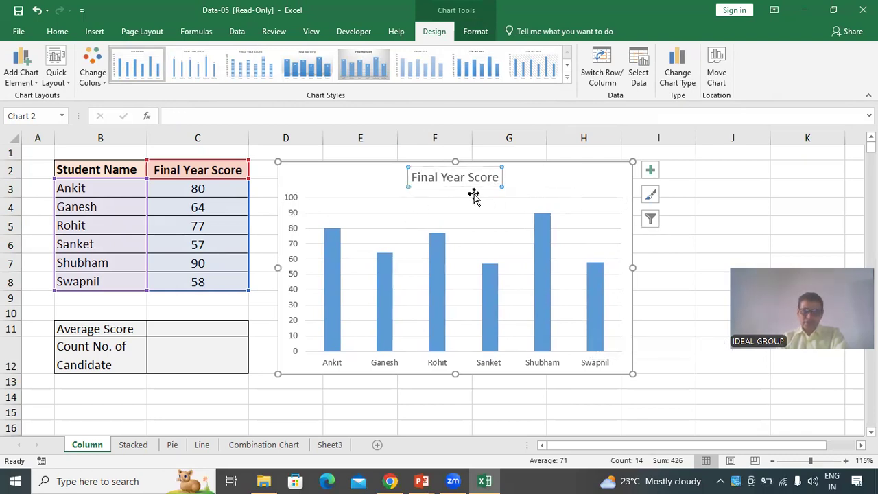
click(444, 178)
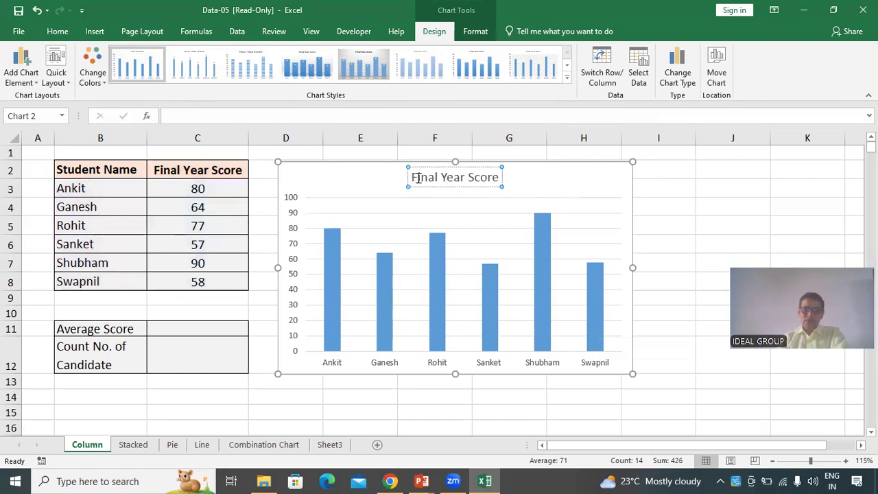
drag(413, 177, 511, 177)
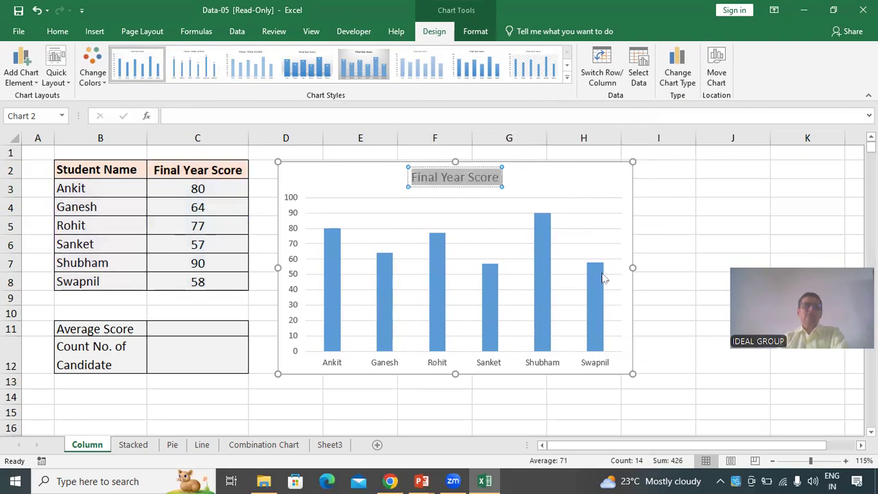
click(460, 178)
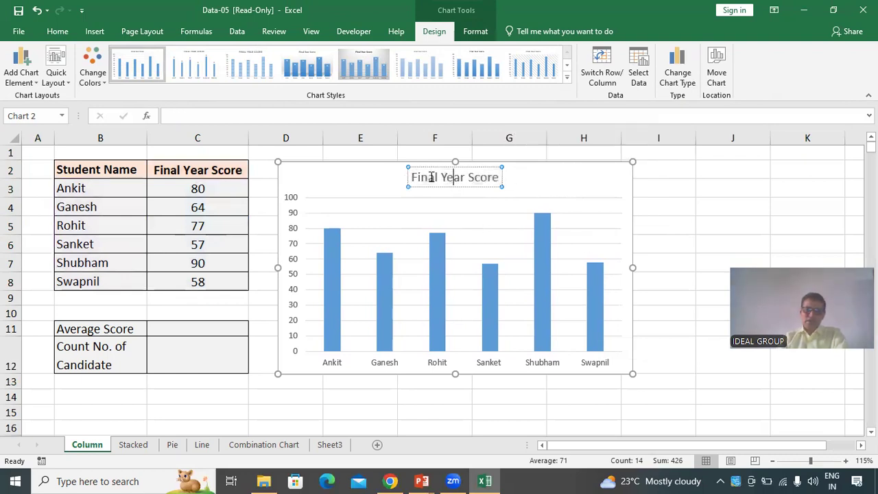
drag(414, 178, 515, 194)
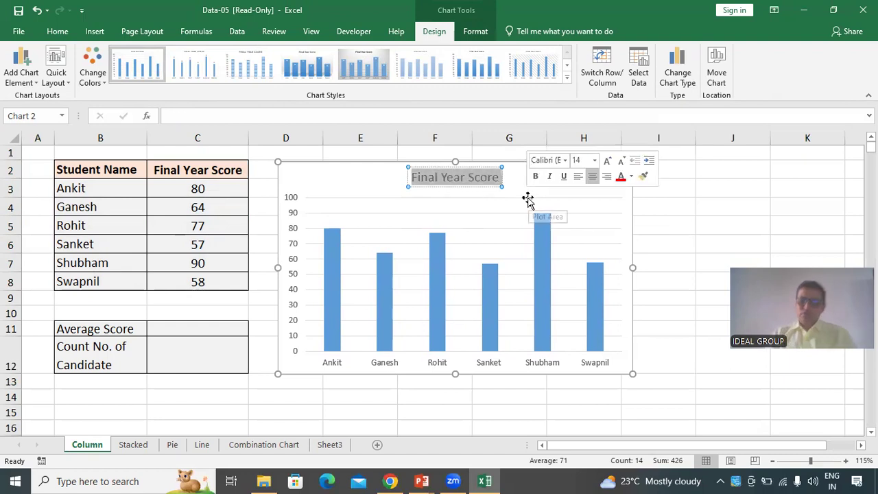
text(S)
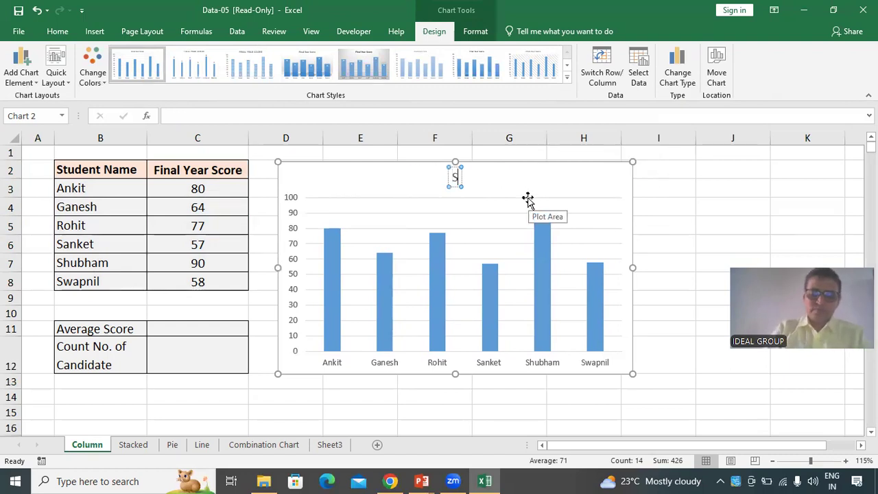
text(tudent)
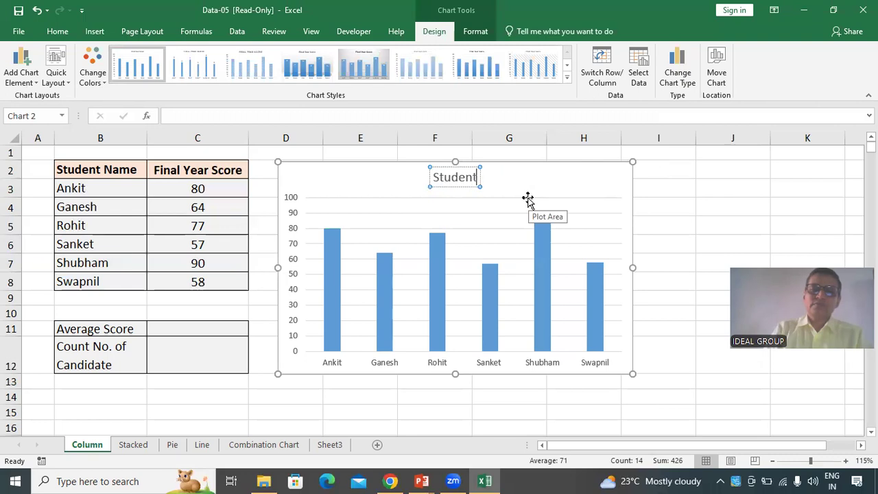
text( Mark Statement)
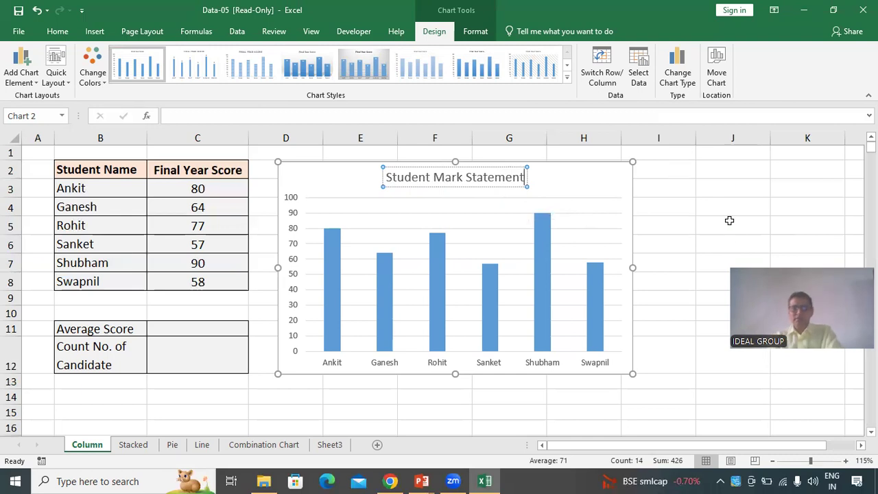
click(789, 202)
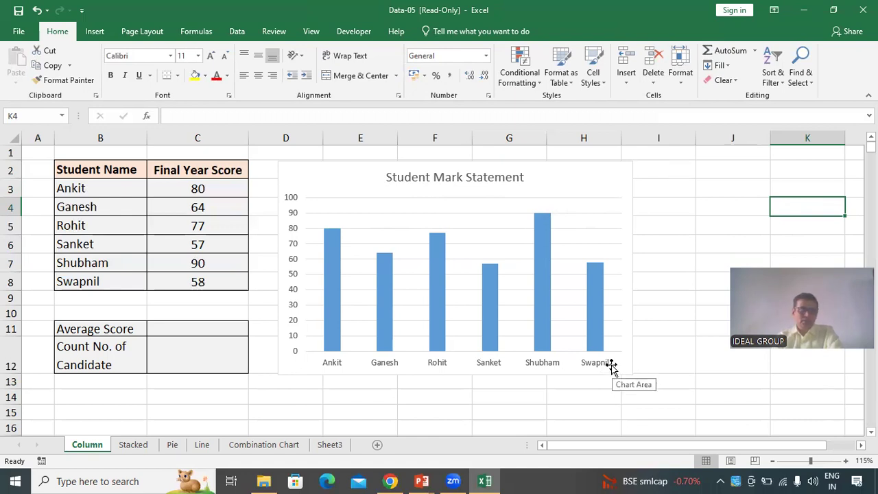
Apply a dark chart style with data labels from the chart styles gallery to the chart
click(604, 196)
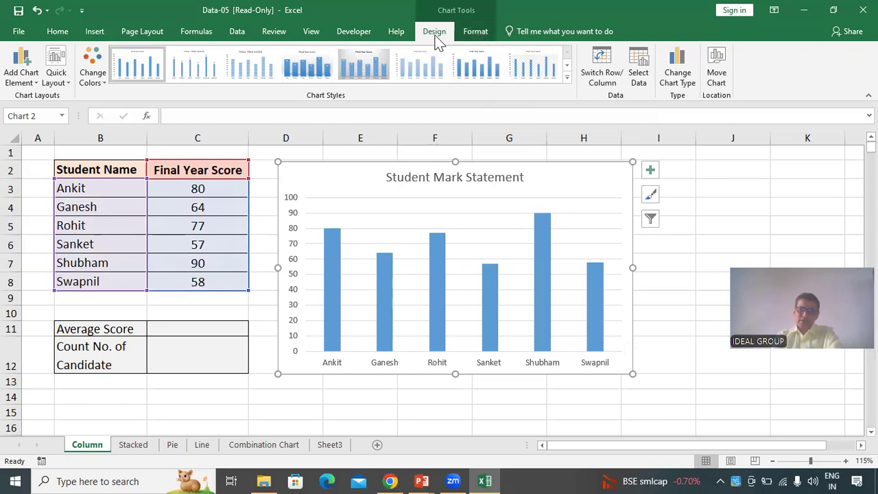
click(306, 72)
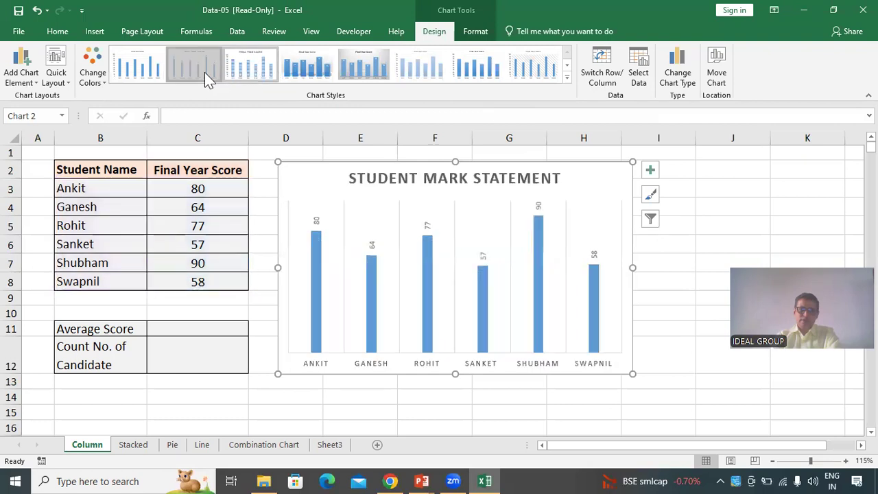
click(137, 68)
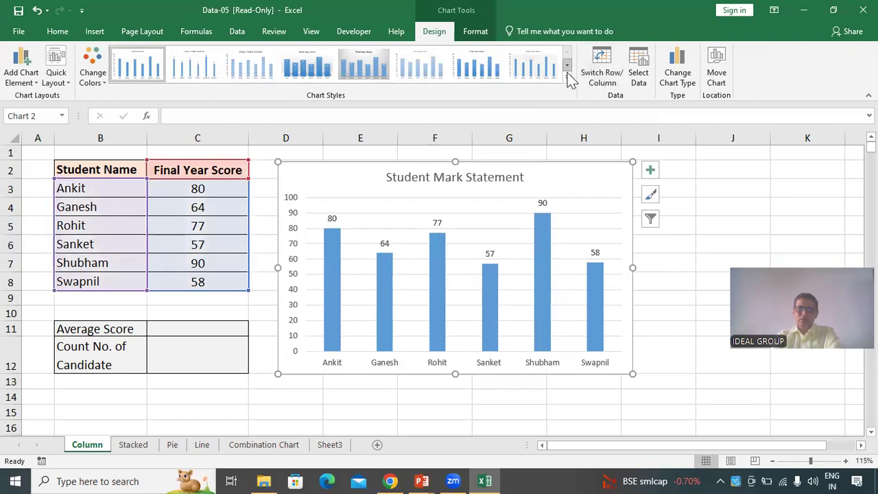
click(567, 77)
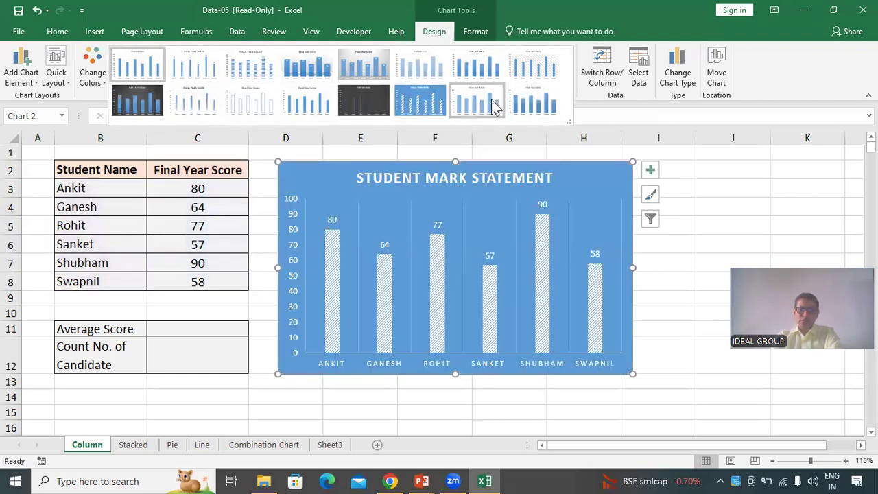
click(152, 109)
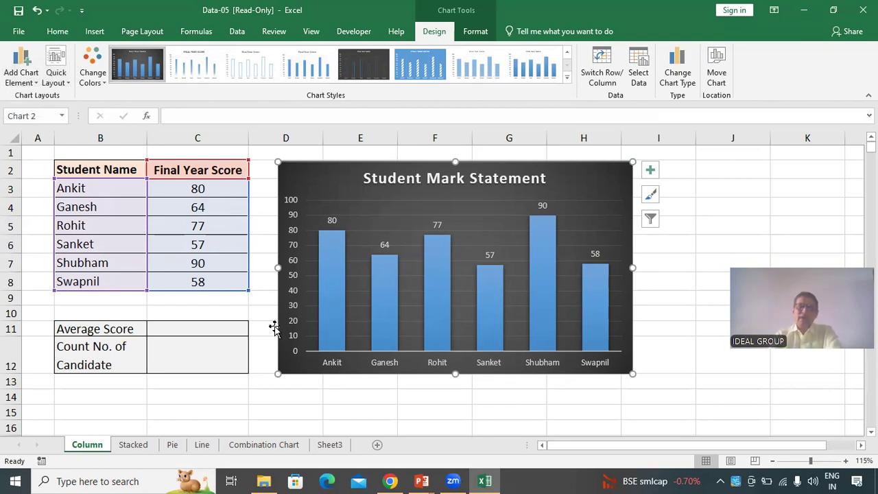
Add a primary horizontal axis title reading NAME OF THE CANDIDATE to the chart
mouse_move(328, 348)
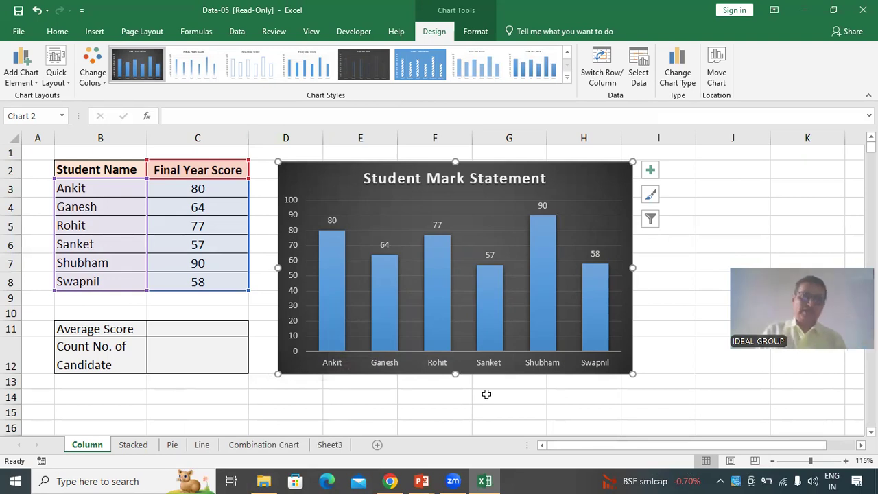
click(26, 77)
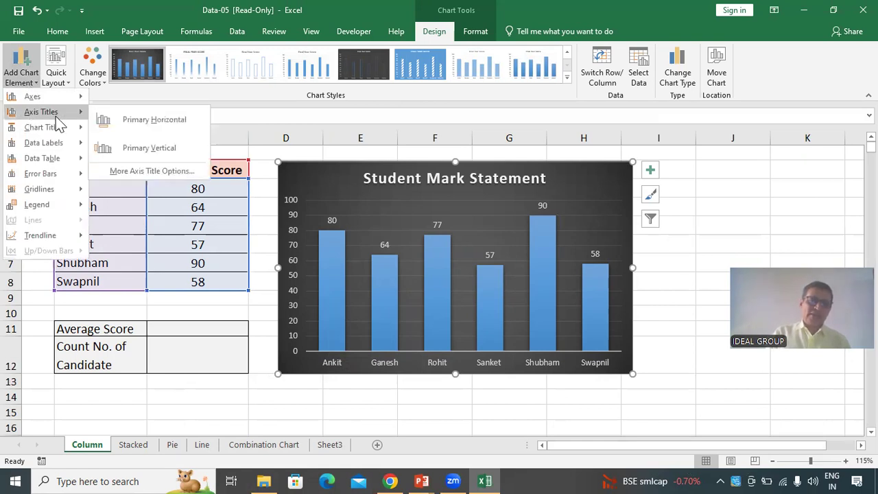
mouse_move(46, 103)
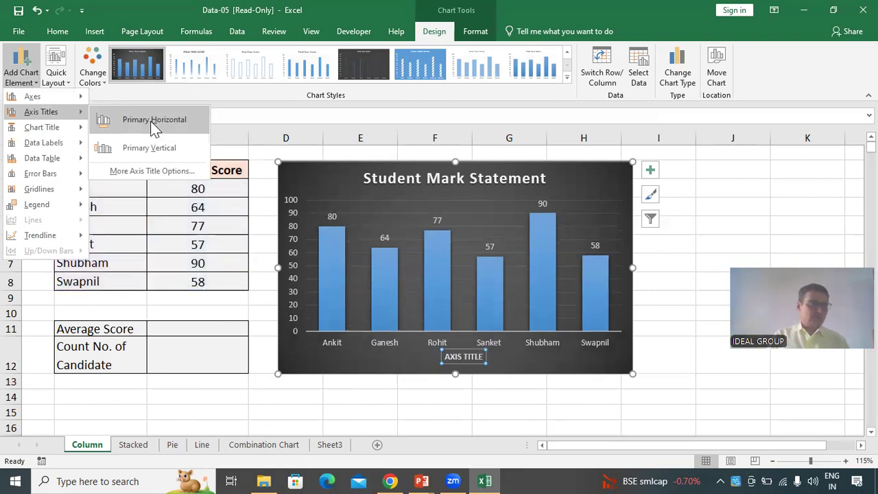
click(150, 121)
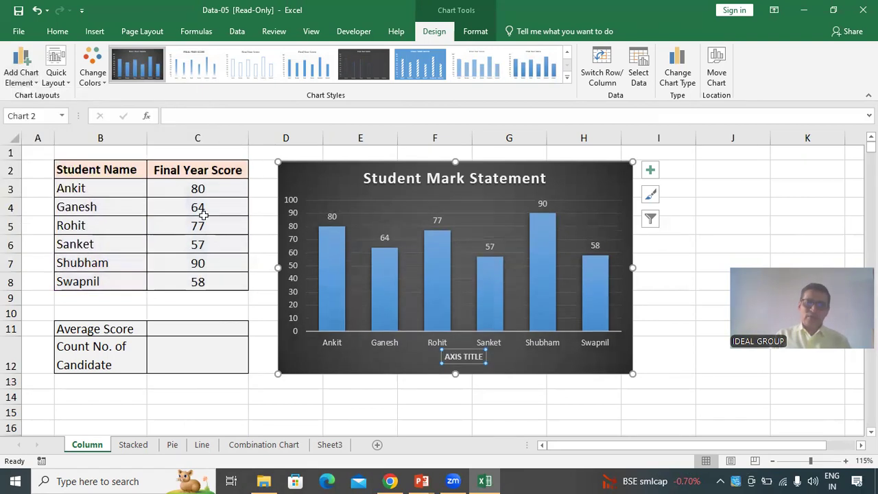
triple_click(466, 357)
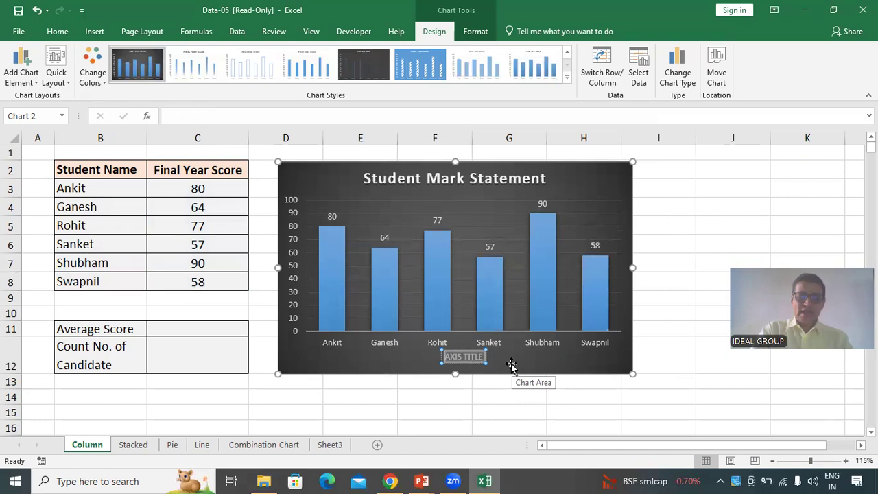
text(NAME OF)
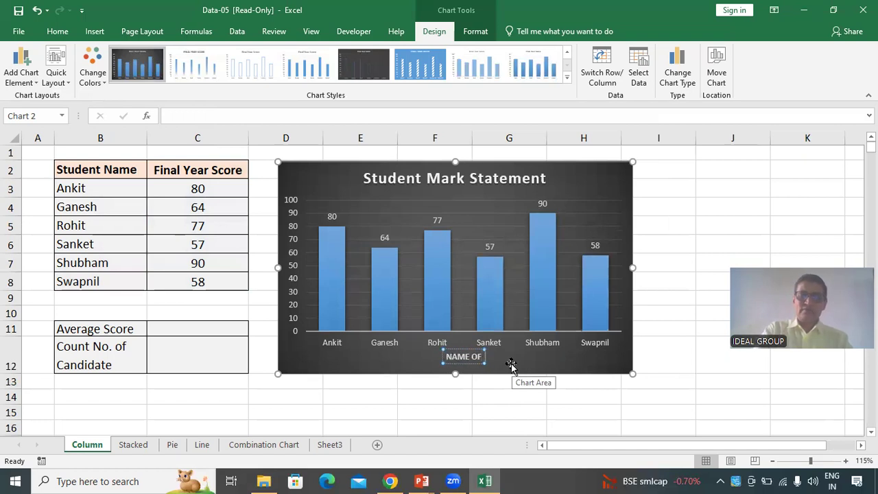
text( THE)
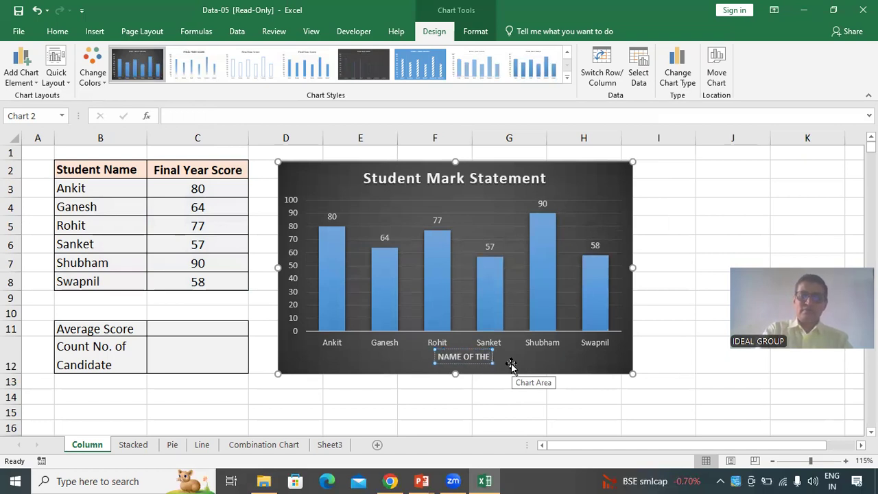
text( CANDIDATE)
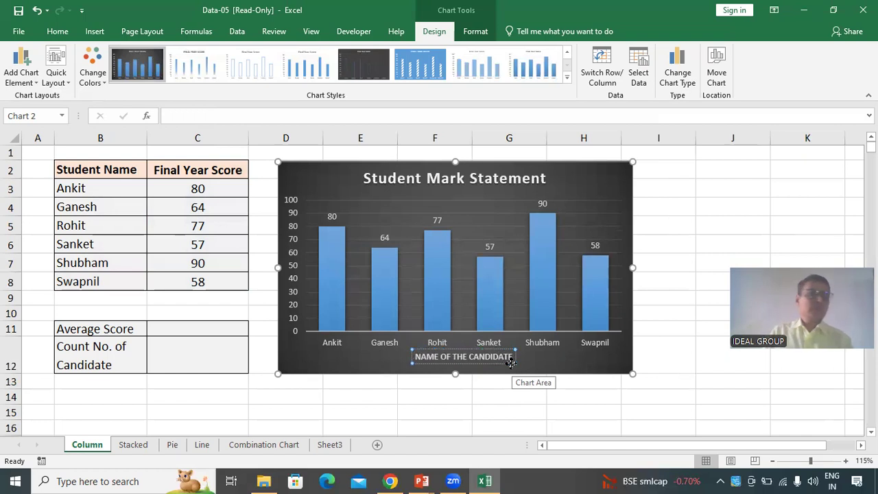
click(426, 426)
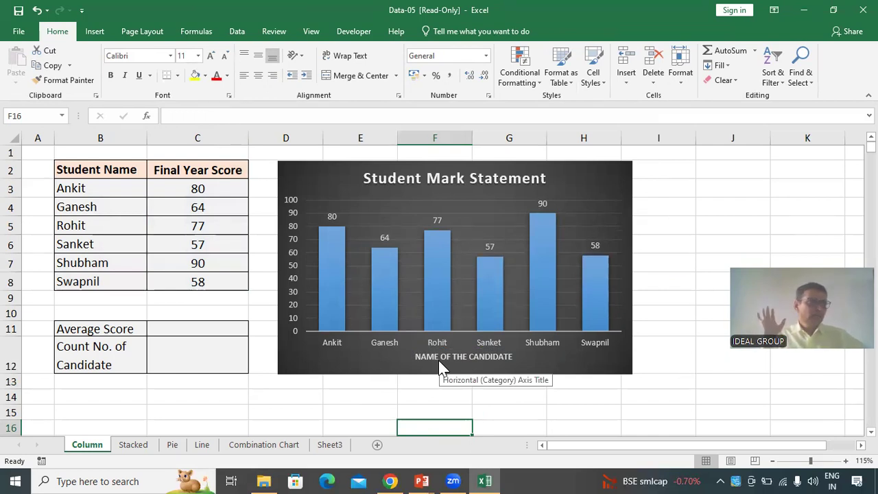
Add a primary vertical axis title to the chart reading FINAL YEAR SCORE
click(604, 167)
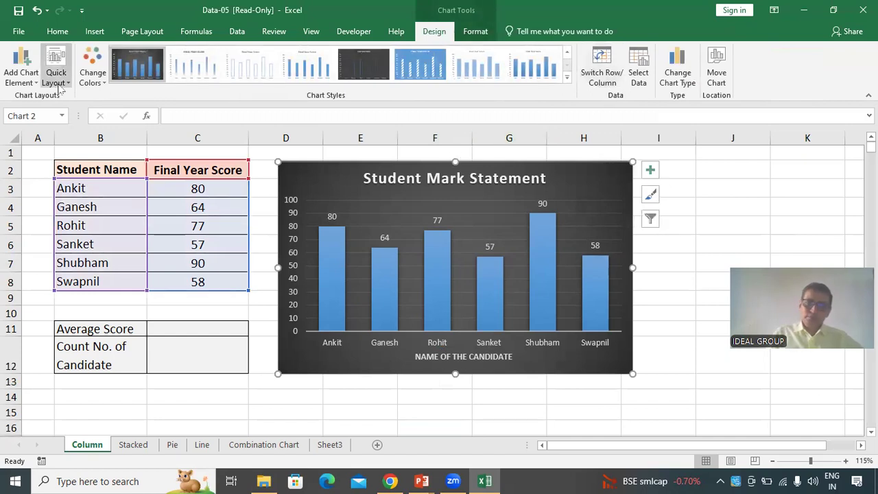
click(29, 81)
mouse_move(43, 114)
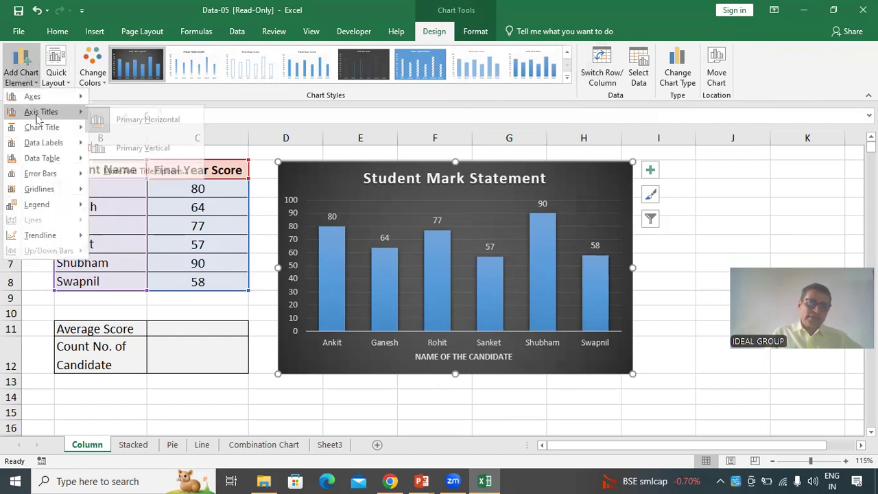
click(150, 150)
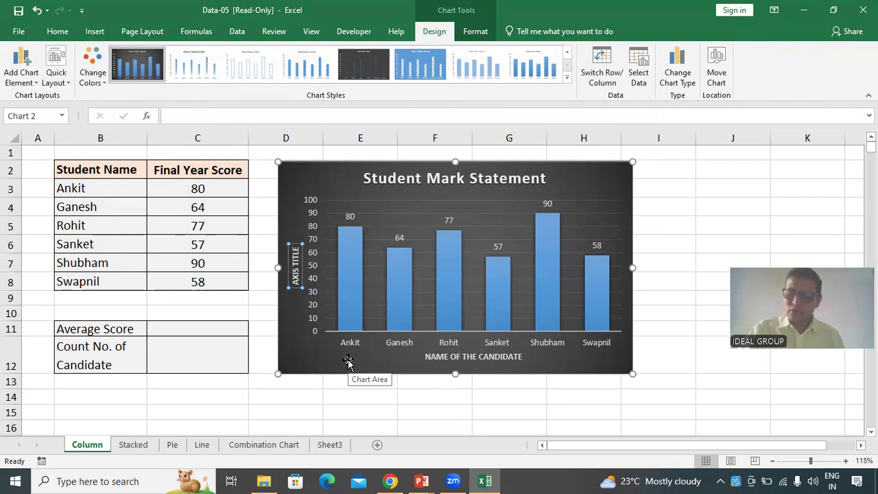
key(BackSpace)
key(BackSpace)
key(BackSpace)
key(BackSpace)
key(BackSpace)
key(BackSpace)
key(BackSpace)
key(BackSpace)
key(BackSpace)
key(BackSpace)
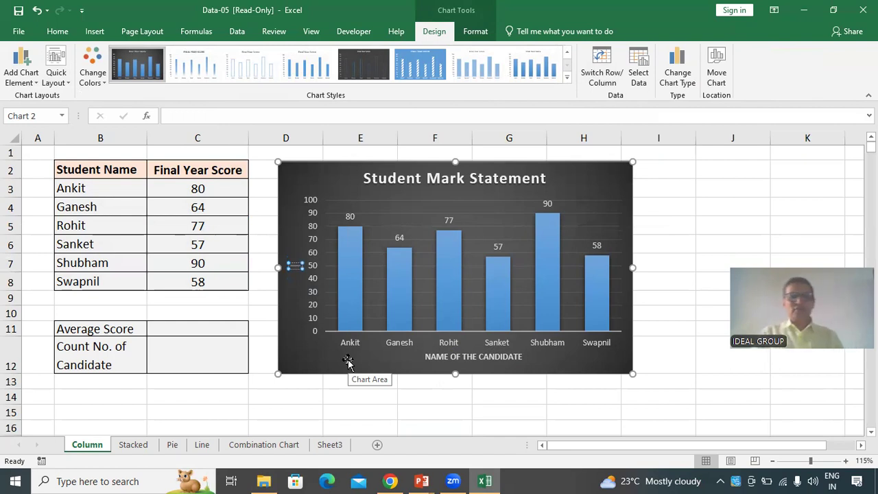
text(FINAL)
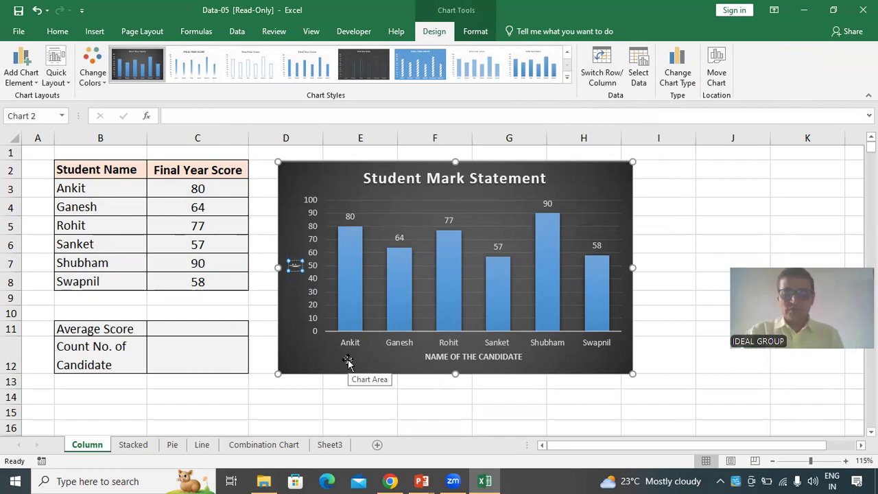
text( YEAR SCORE)
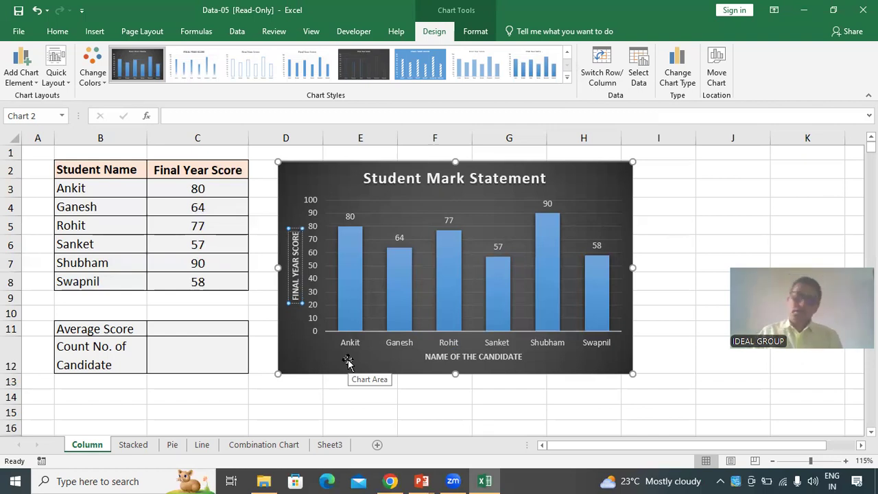
click(388, 356)
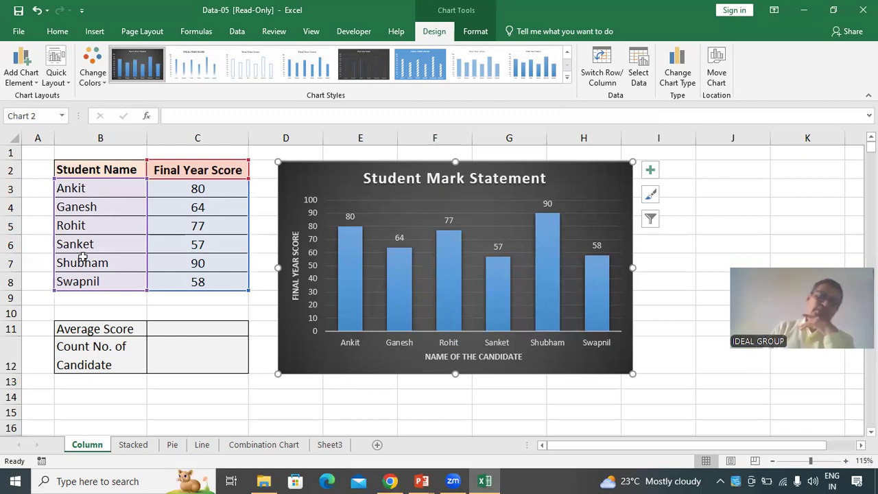
Add a legend positioned on the right of the chart
click(28, 79)
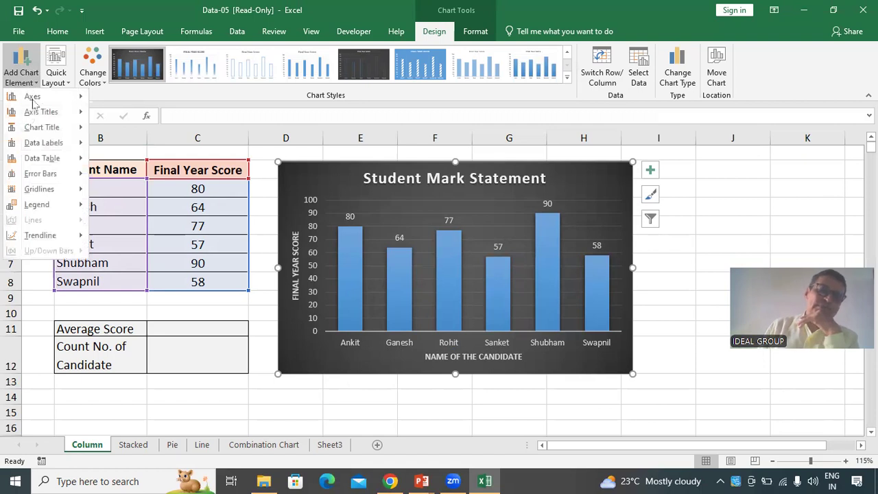
mouse_move(58, 128)
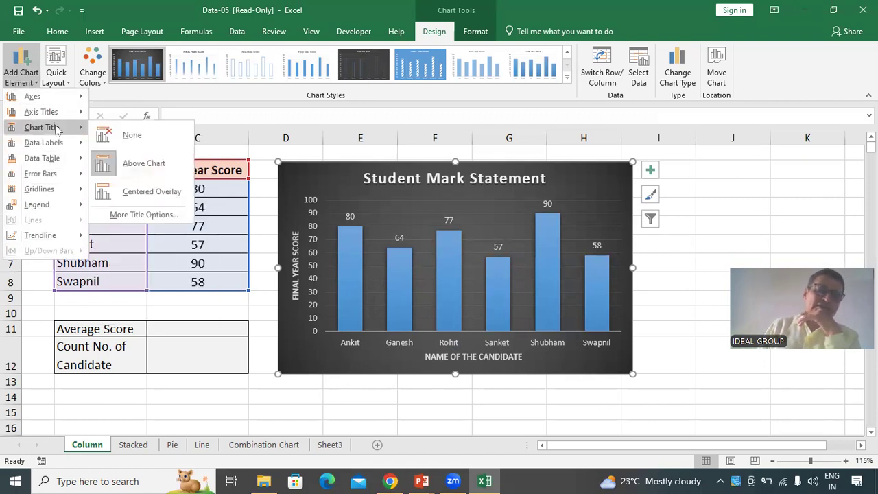
mouse_move(70, 159)
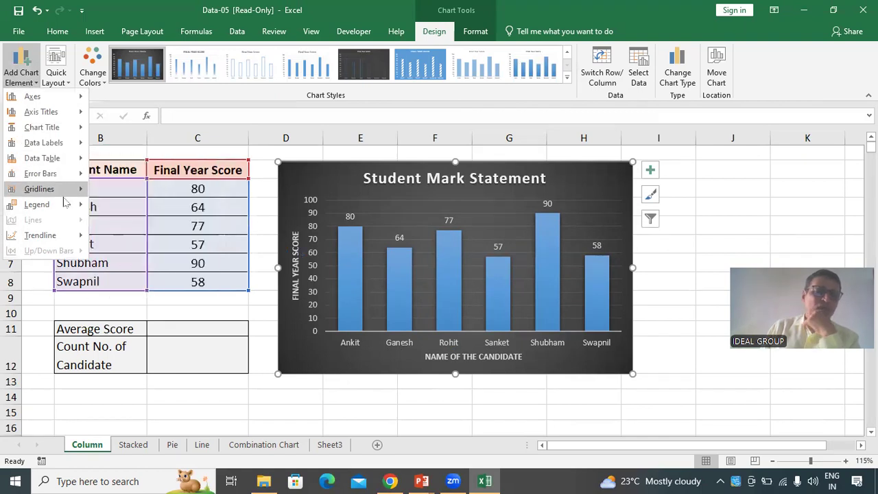
mouse_move(66, 216)
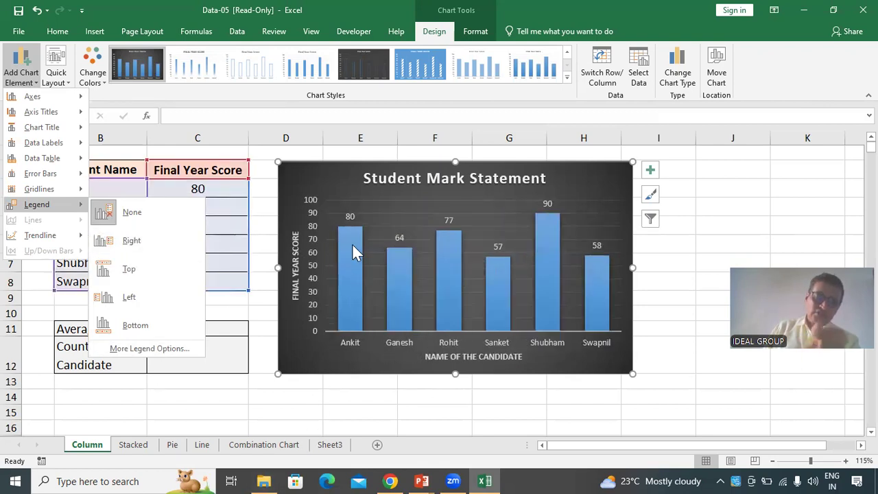
click(156, 244)
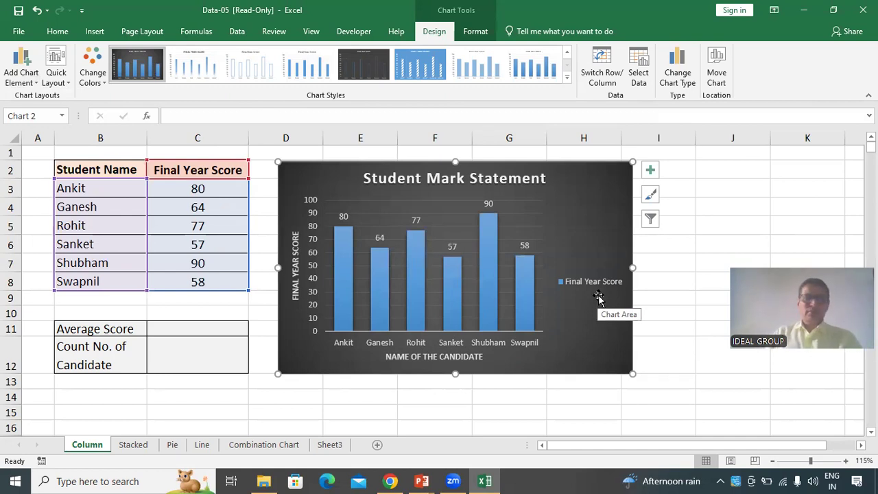
click(538, 342)
click(552, 406)
drag(94, 172, 193, 287)
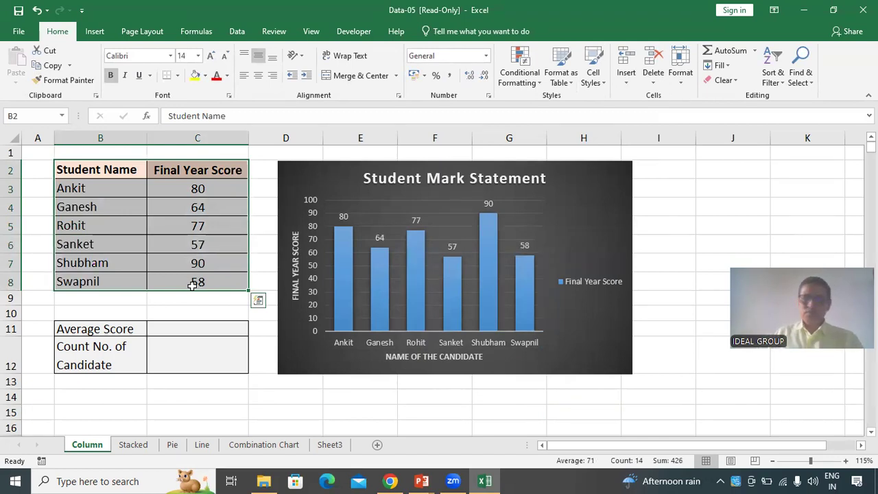
click(317, 412)
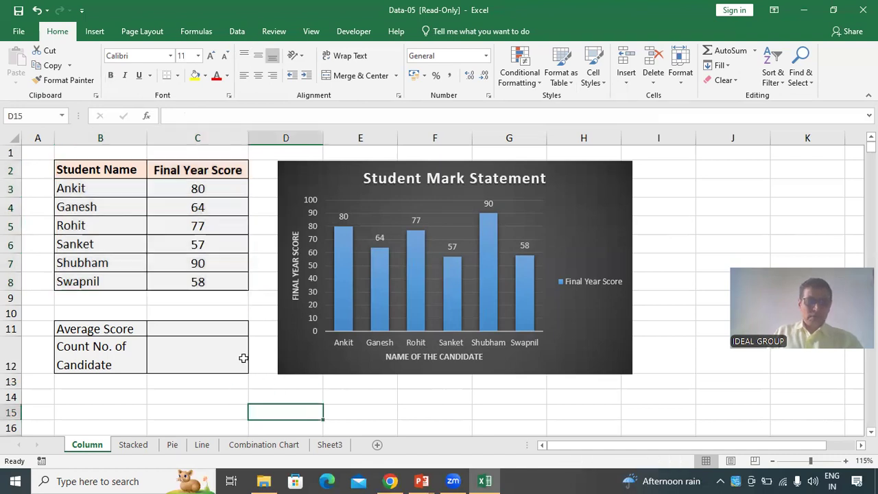
Calculate the average score in C11 using the AVERAGE function over C3:C8
click(210, 329)
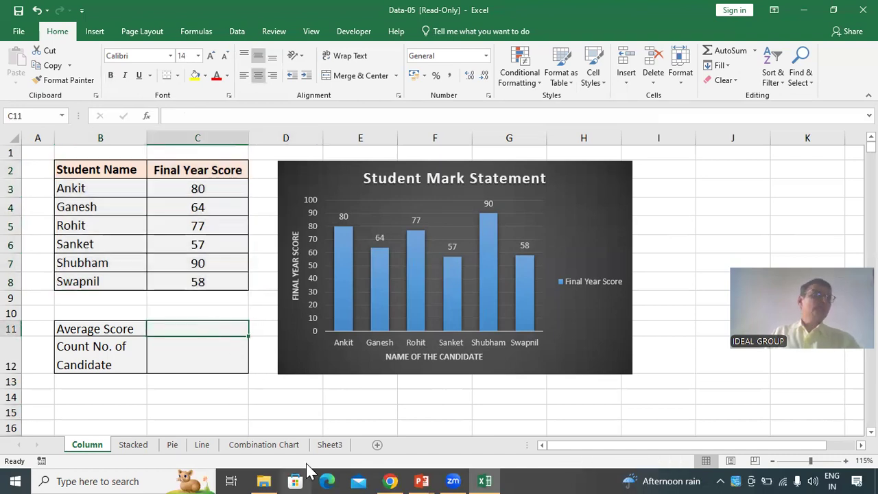
click(96, 33)
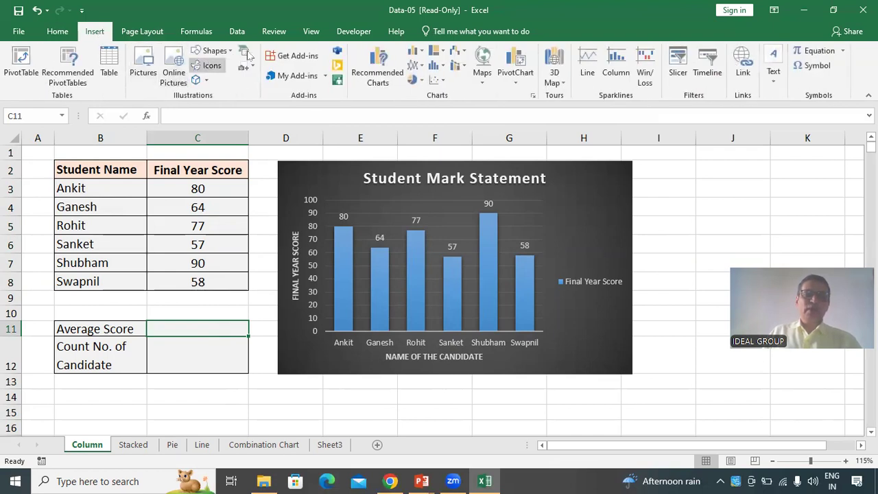
click(196, 31)
click(92, 79)
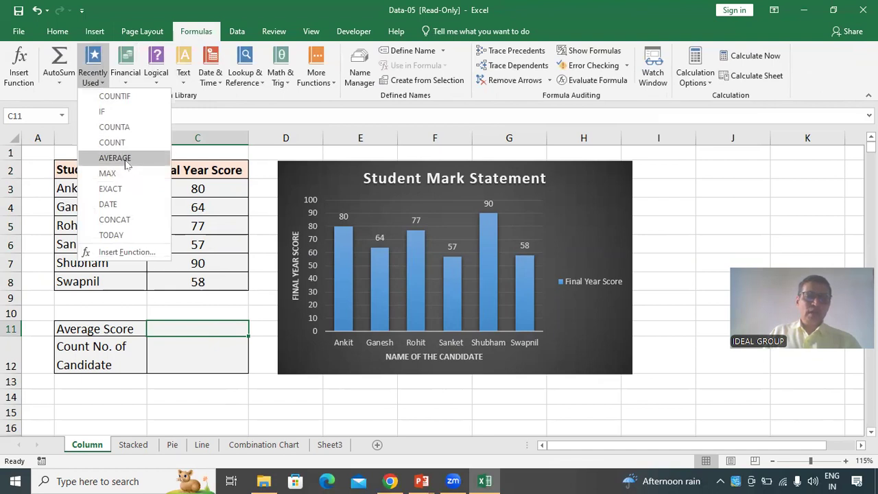
click(128, 159)
click(197, 188)
drag(197, 188, 198, 285)
key(Return)
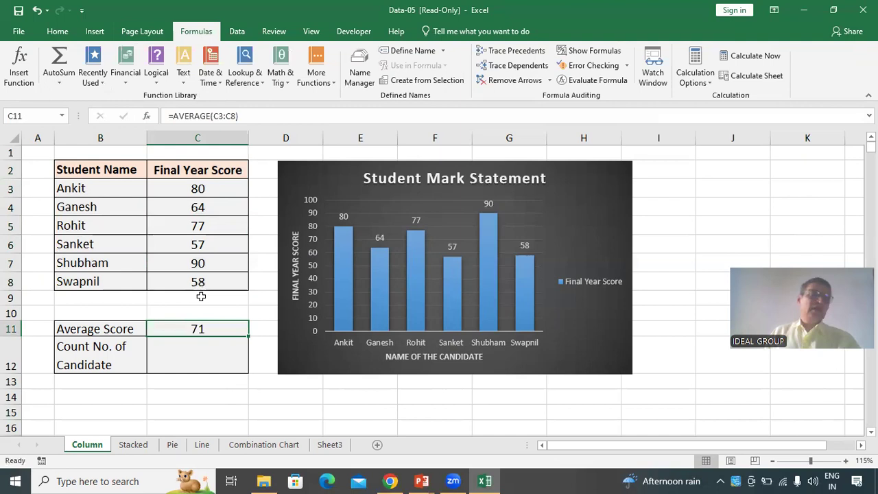
click(206, 356)
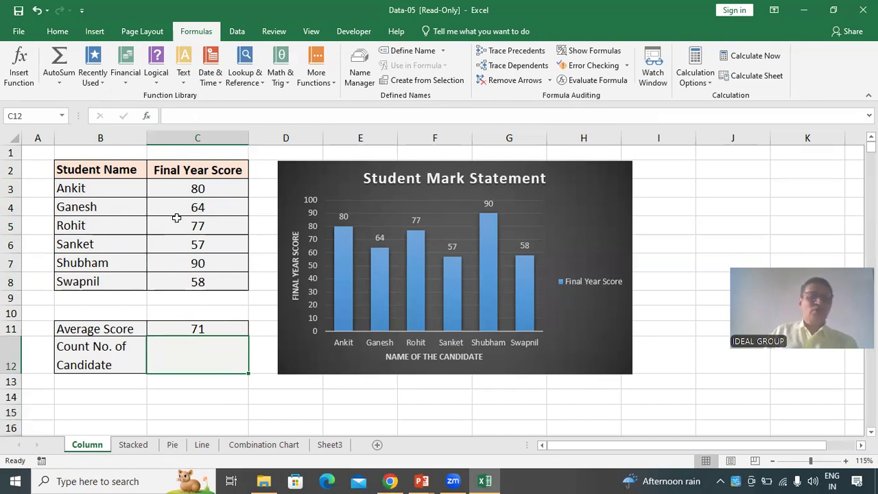
click(103, 83)
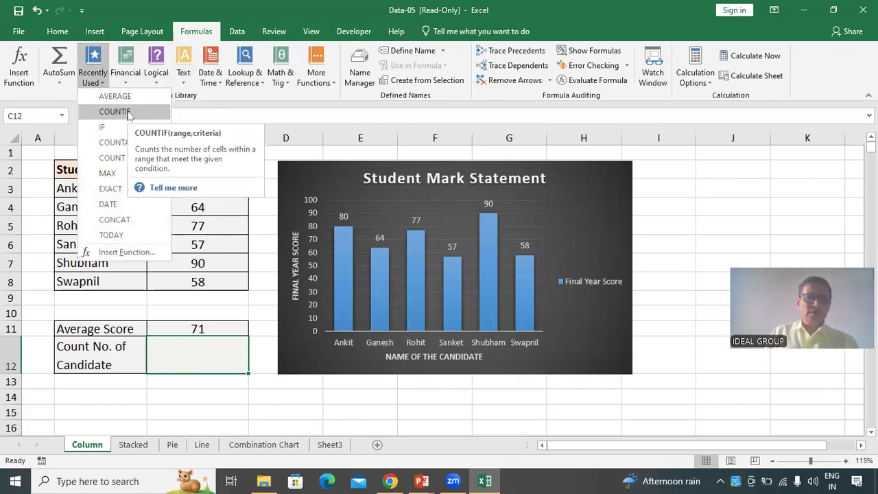
click(115, 111)
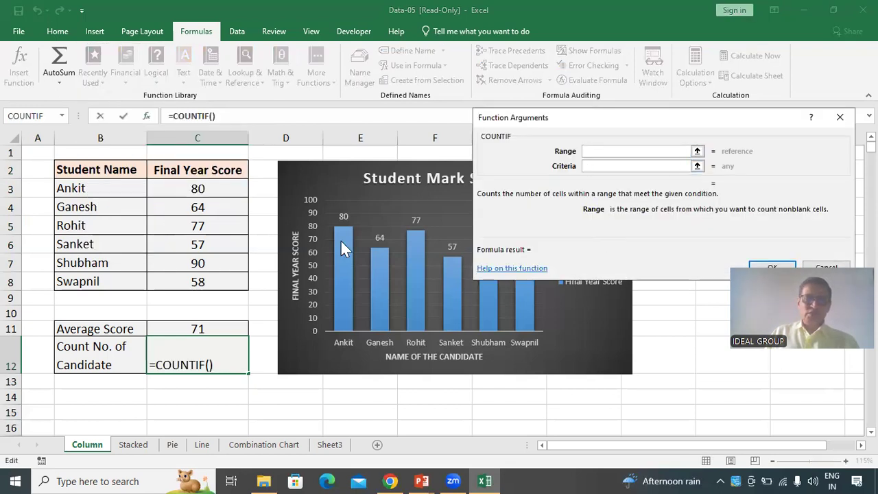
drag(198, 190, 190, 286)
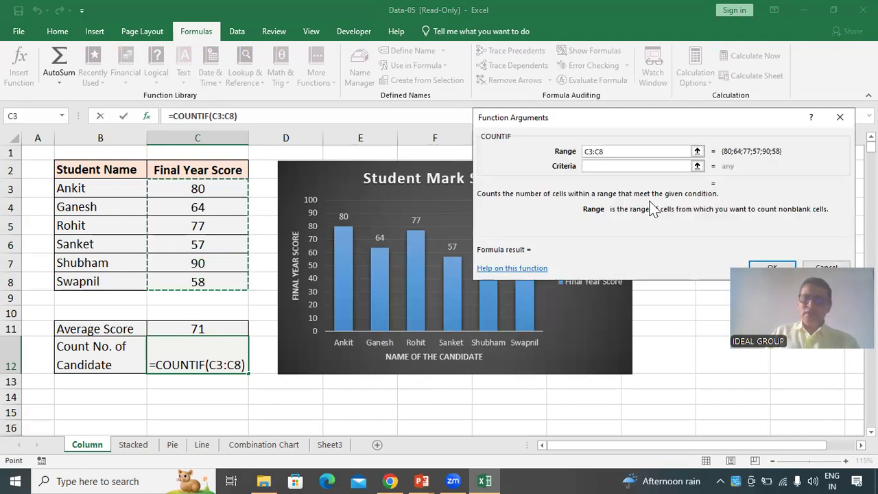
click(620, 167)
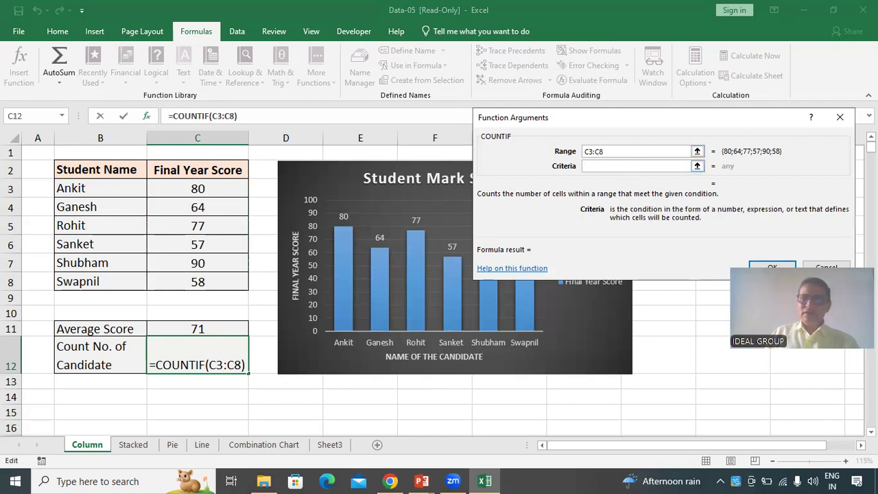
click(840, 117)
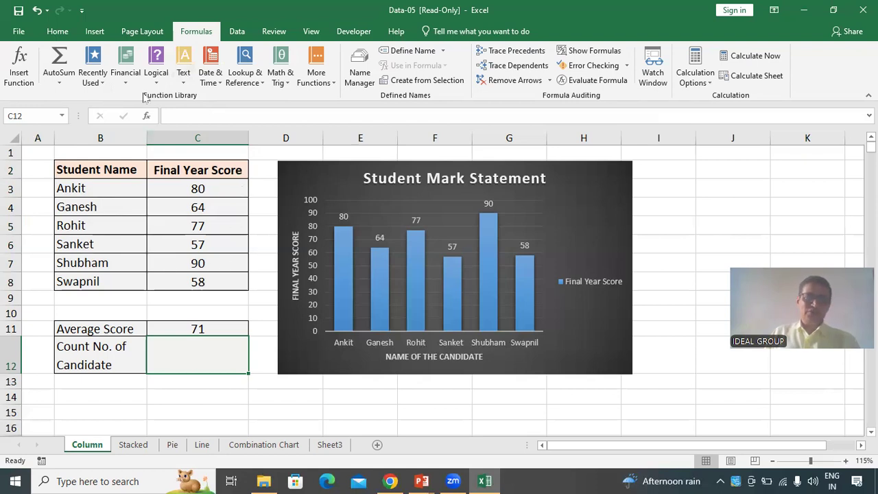
Count the candidates in C12 using the COUNT function over C3:C8
click(96, 77)
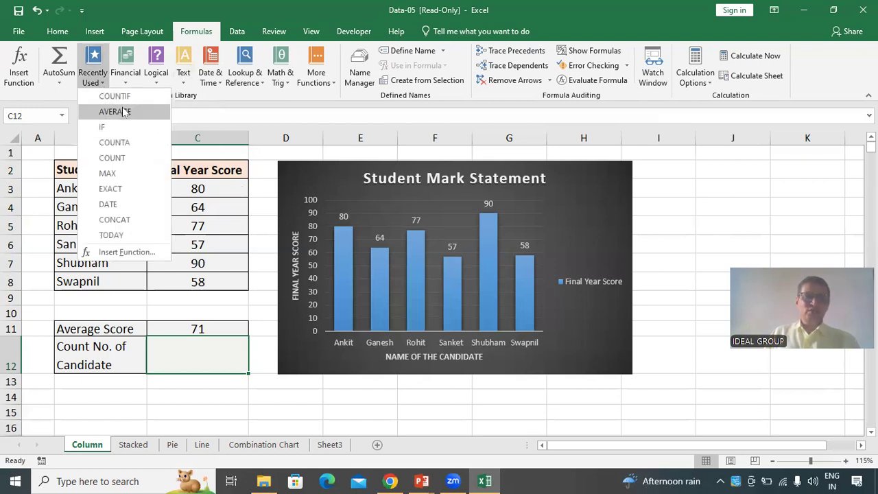
click(136, 159)
click(214, 188)
drag(214, 188, 200, 280)
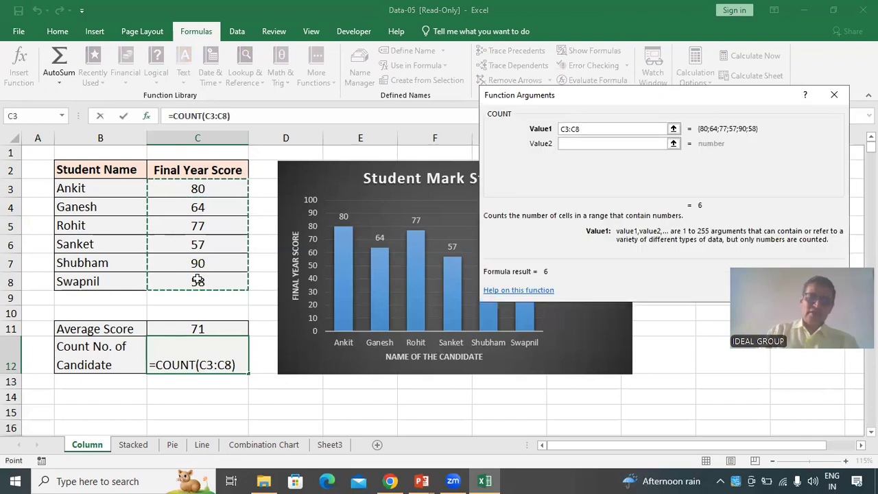
key(Return)
click(223, 398)
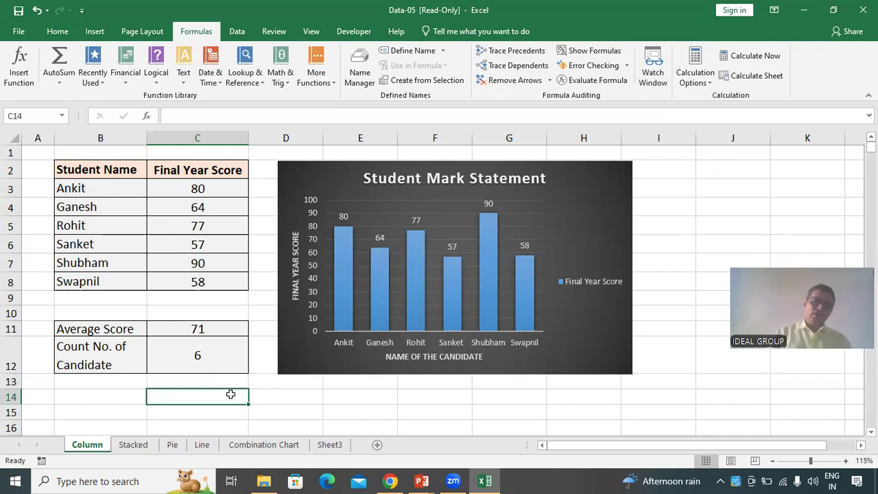
Insert a new blank worksheet into the workbook
click(617, 411)
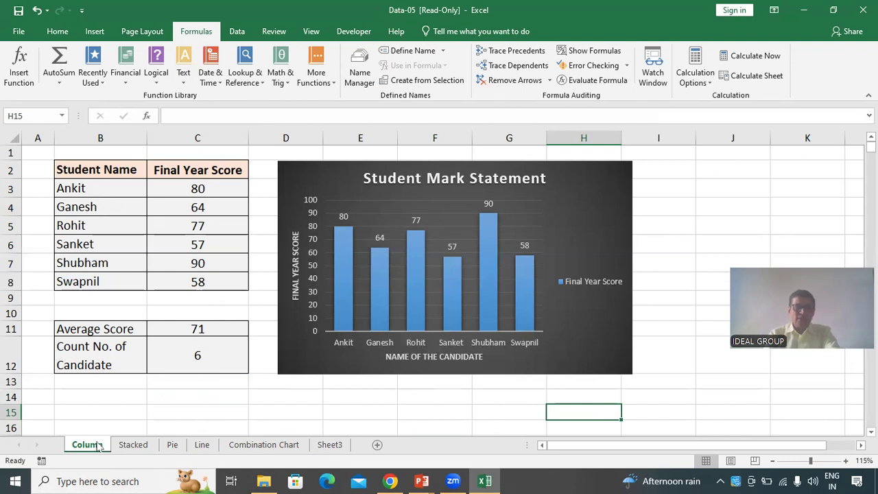
click(59, 33)
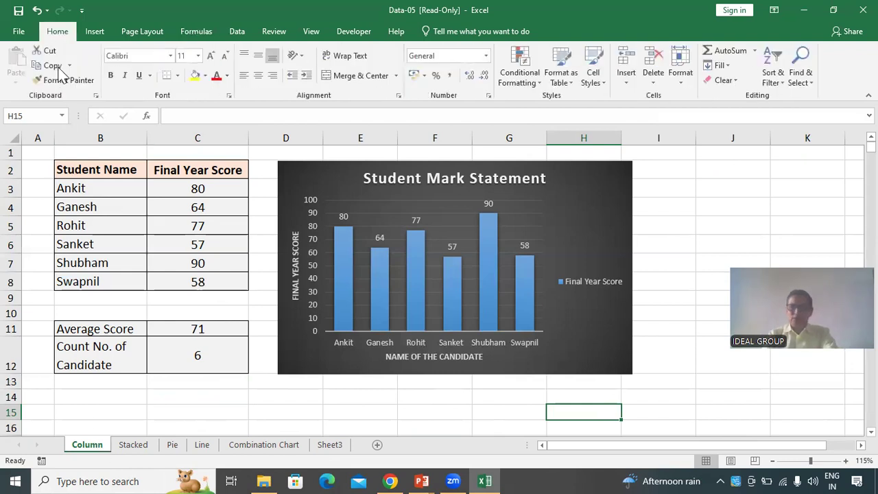
click(687, 80)
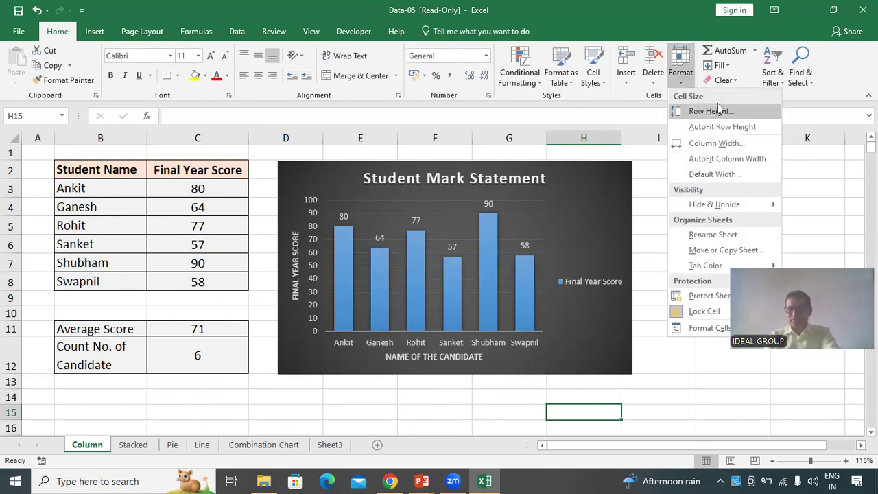
click(635, 86)
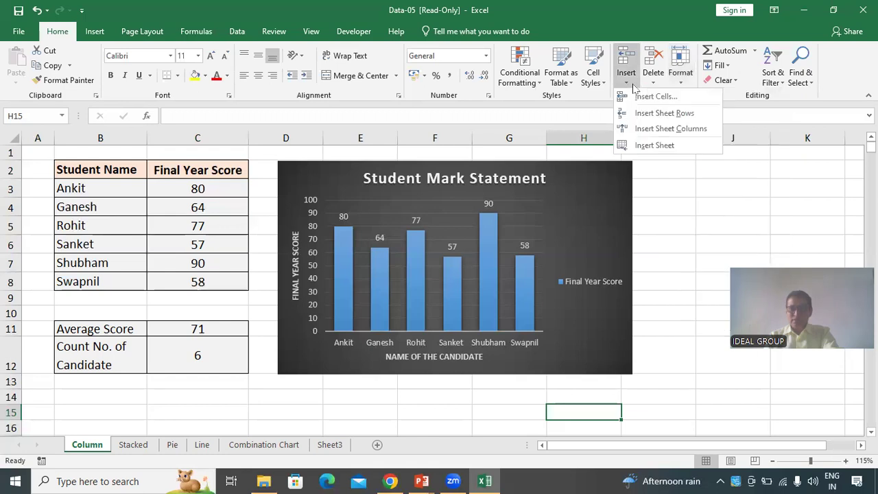
click(670, 147)
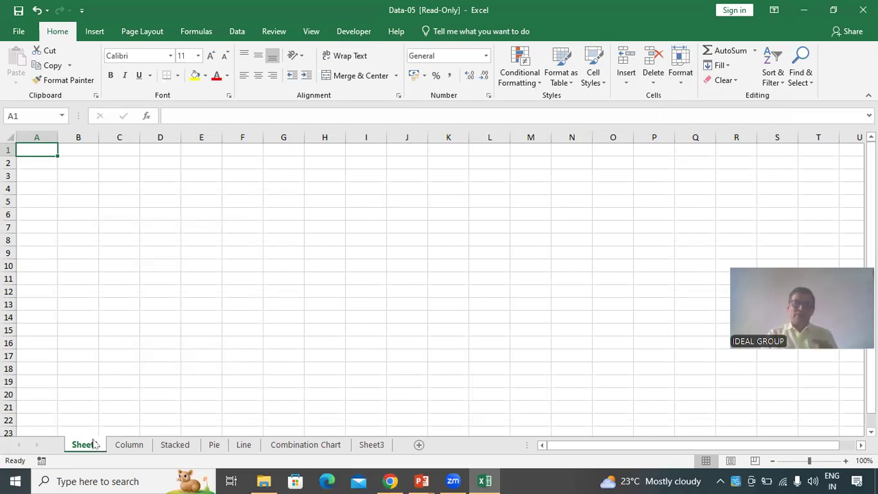
Rename the new worksheet as Stacked Chart
click(685, 83)
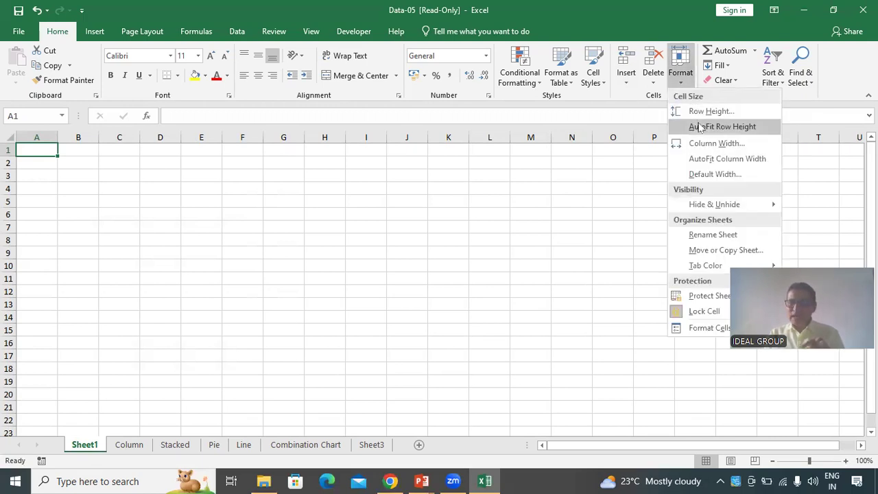
click(722, 236)
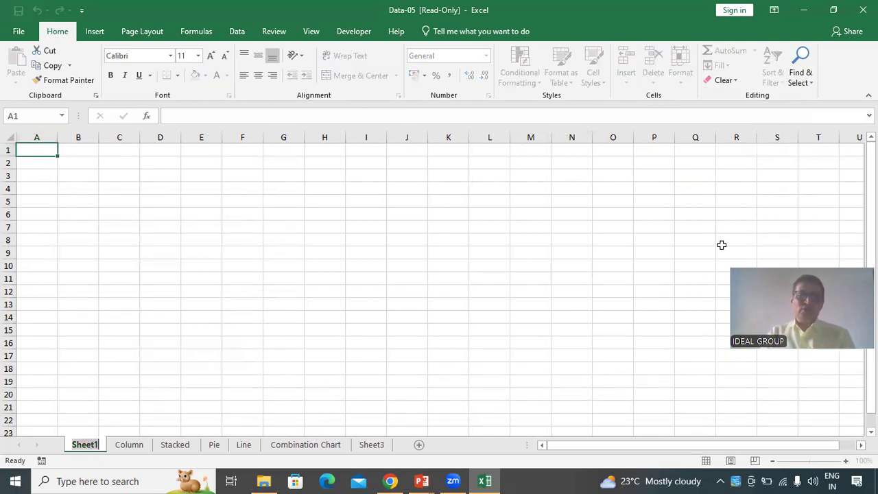
text(S)
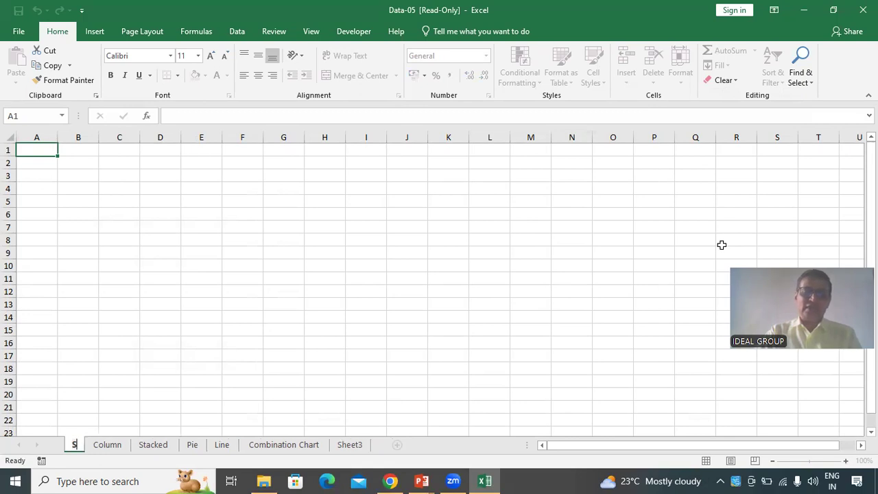
text(tacked Chart)
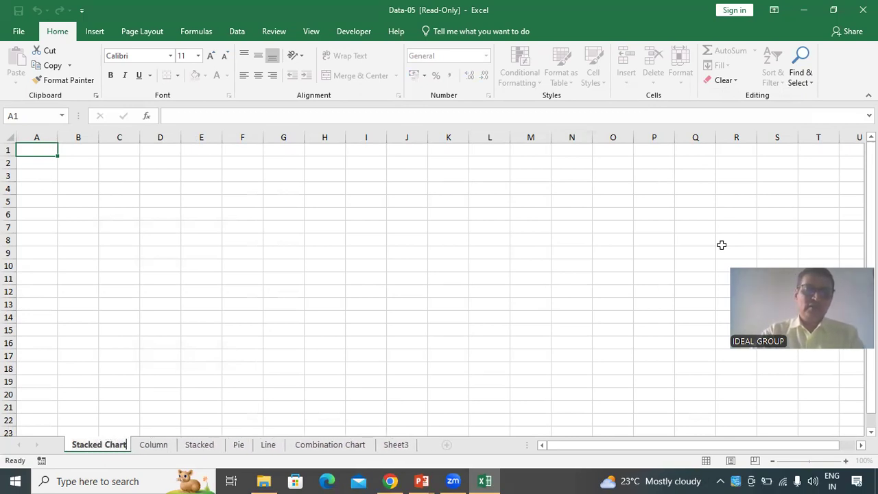
key(Return)
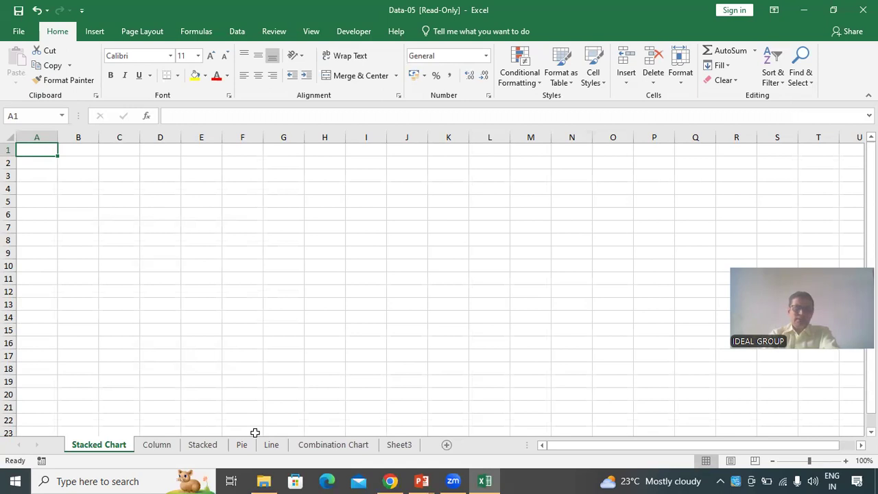
Delete the existing chart on the Stacked sheet
click(206, 446)
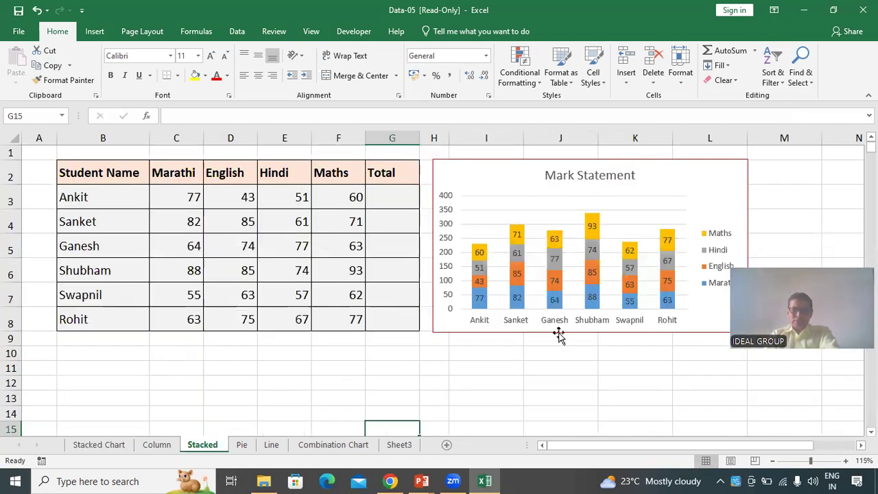
click(559, 333)
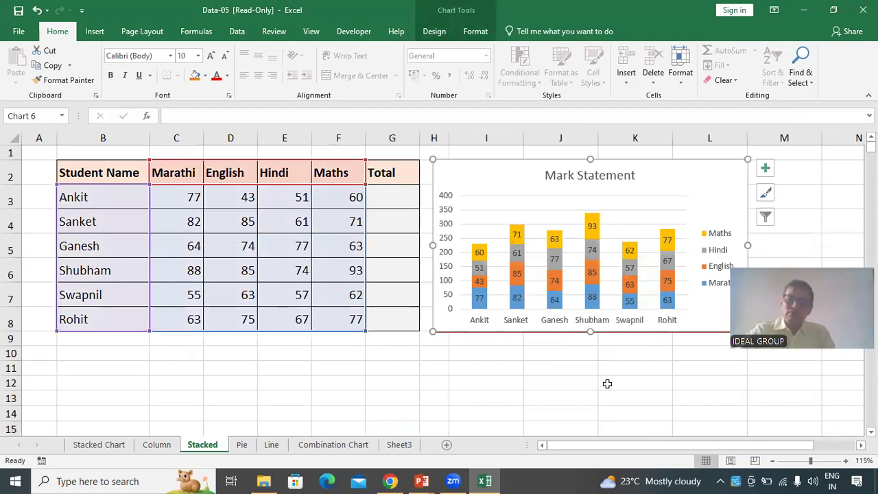
key(Delete)
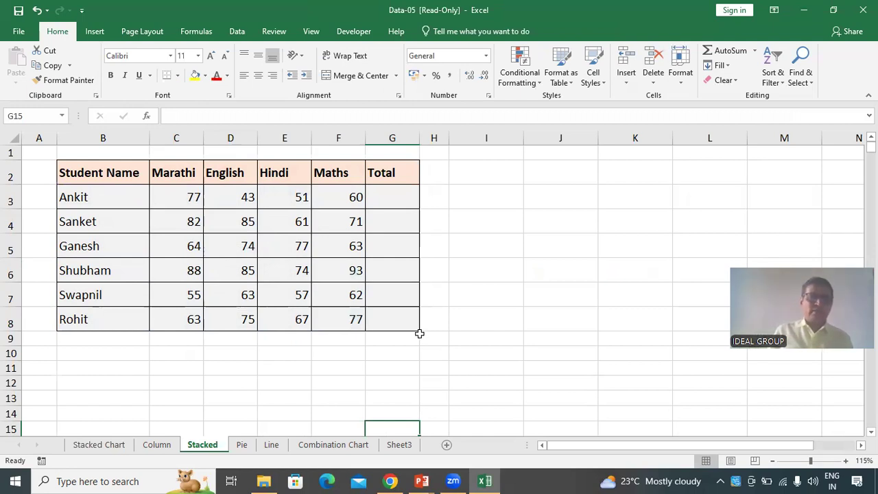
Insert a 2-D clustered column chart of the student marks table B2:F8
click(100, 173)
drag(101, 173, 341, 315)
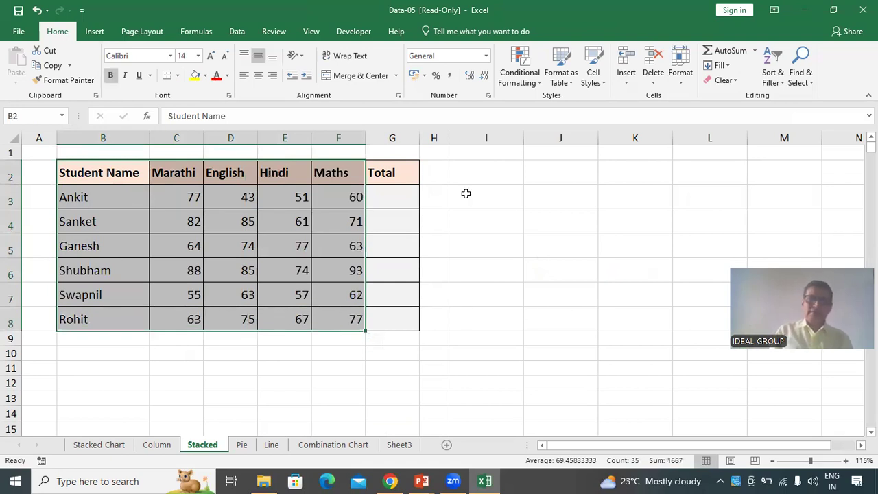
click(94, 32)
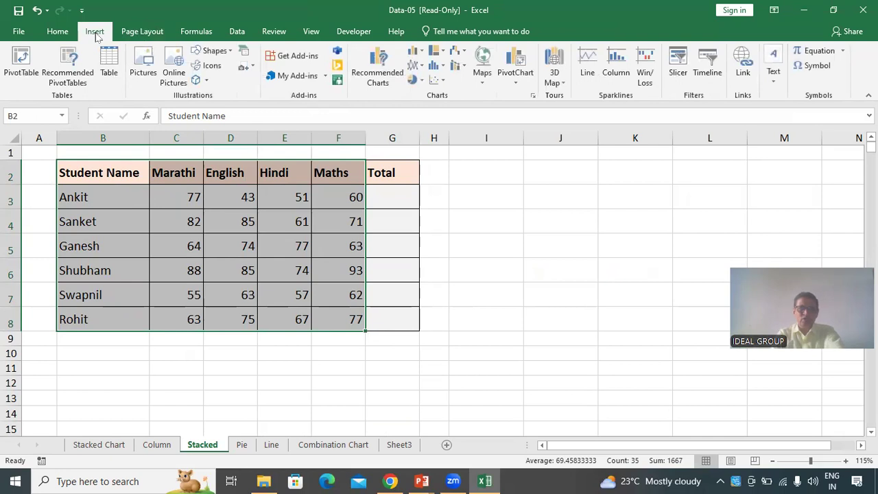
click(423, 57)
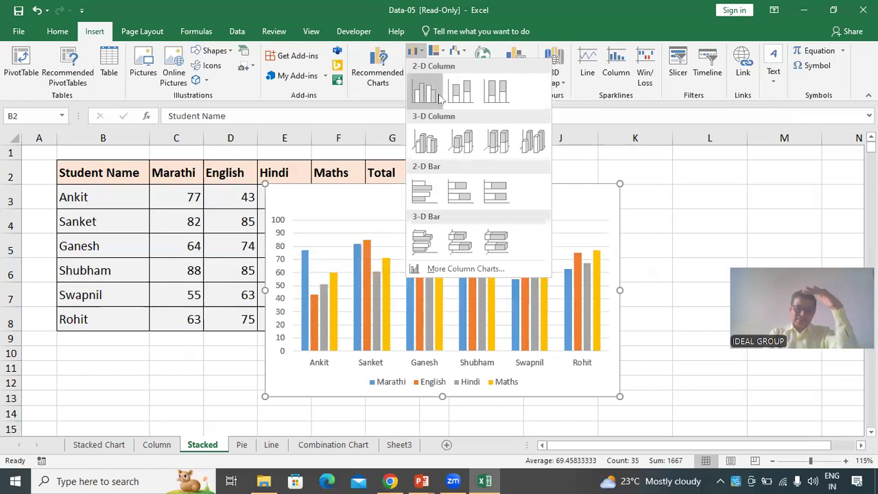
click(439, 100)
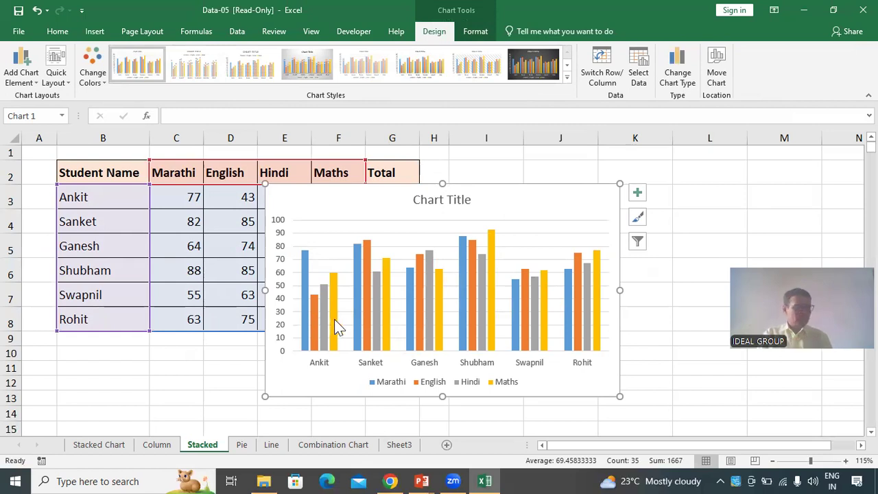
Add a legend positioned on the right of the new chart
mouse_move(334, 319)
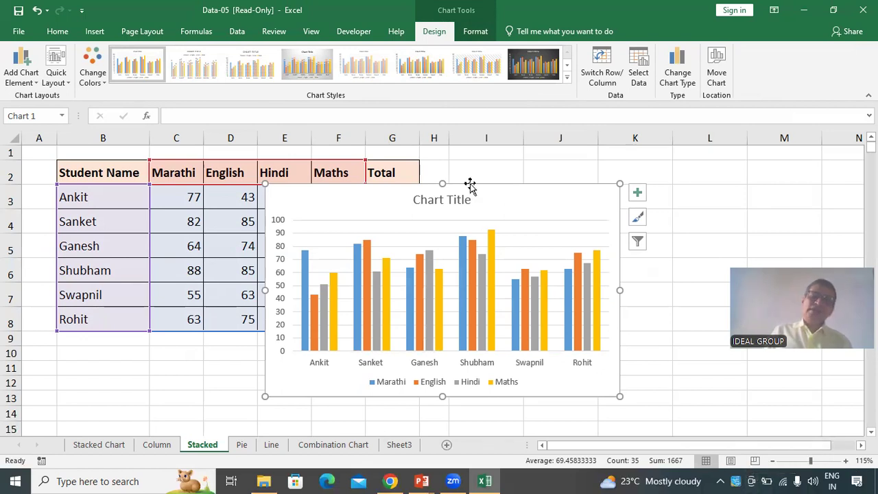
click(27, 83)
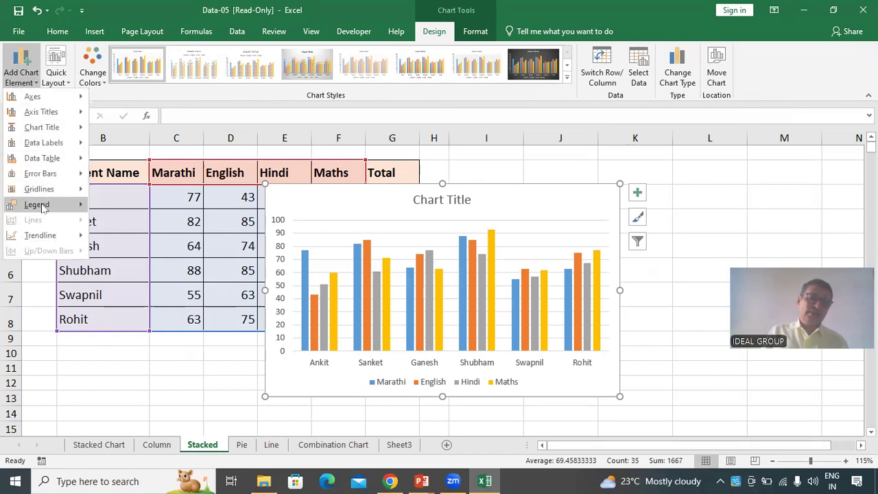
mouse_move(42, 208)
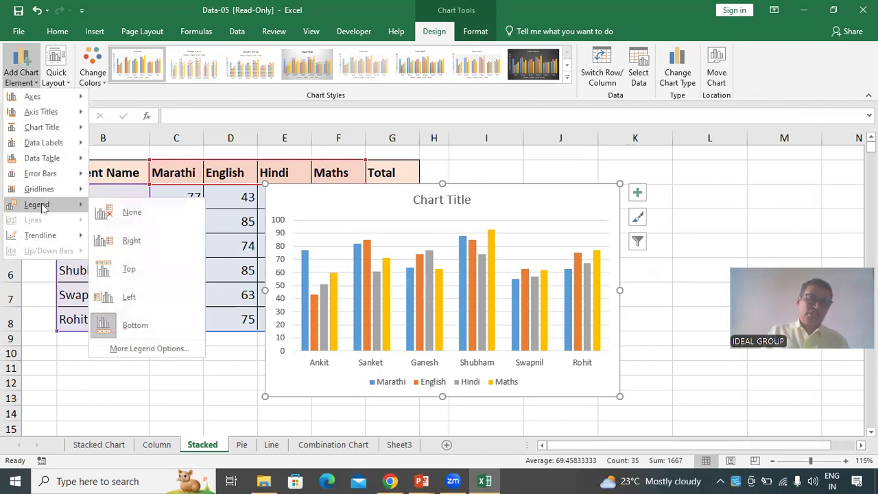
click(160, 246)
click(621, 383)
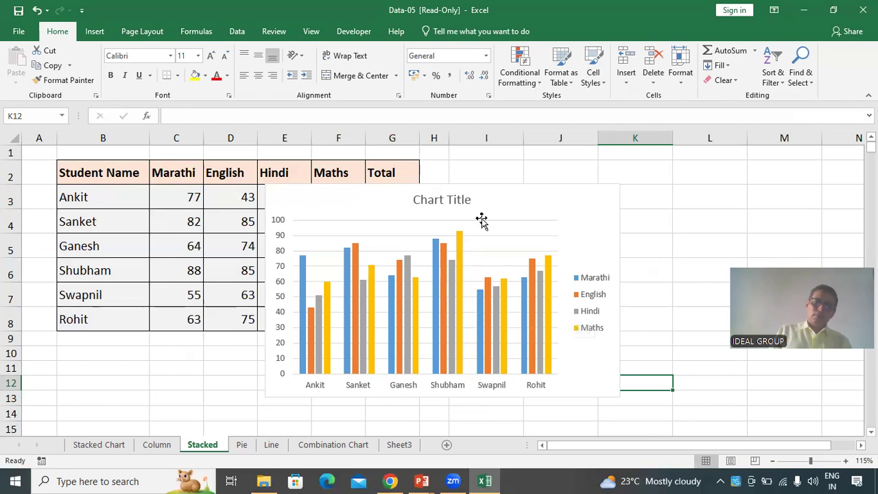
Add data labels at the outside end of the chart's columns
click(484, 189)
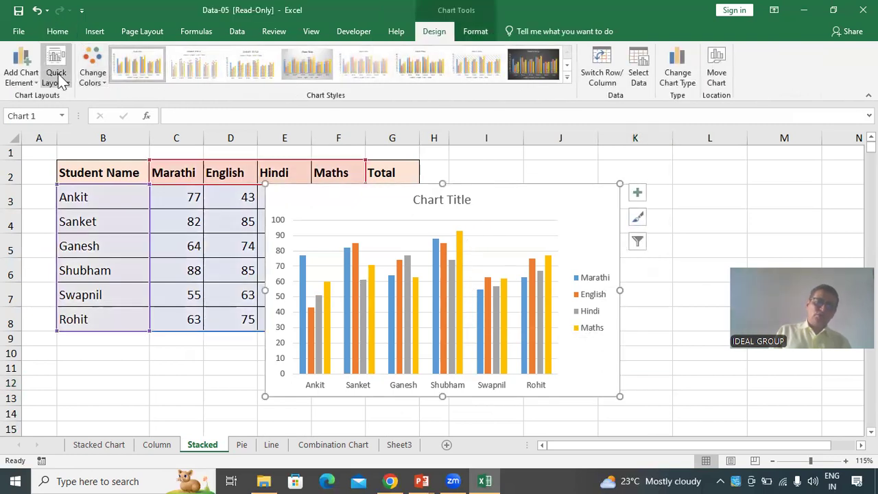
click(38, 82)
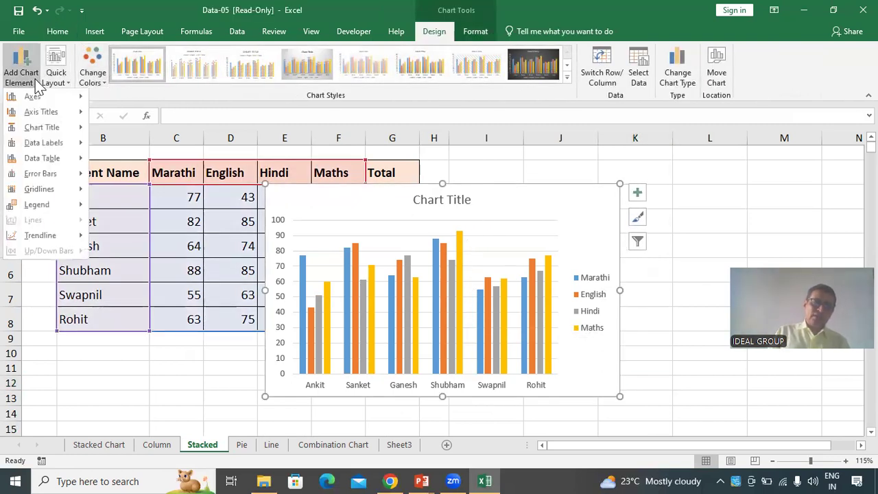
mouse_move(52, 149)
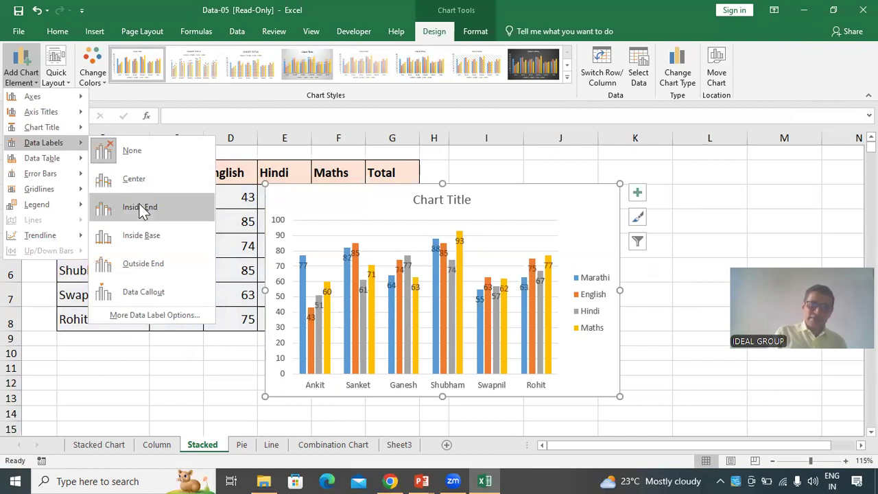
click(141, 265)
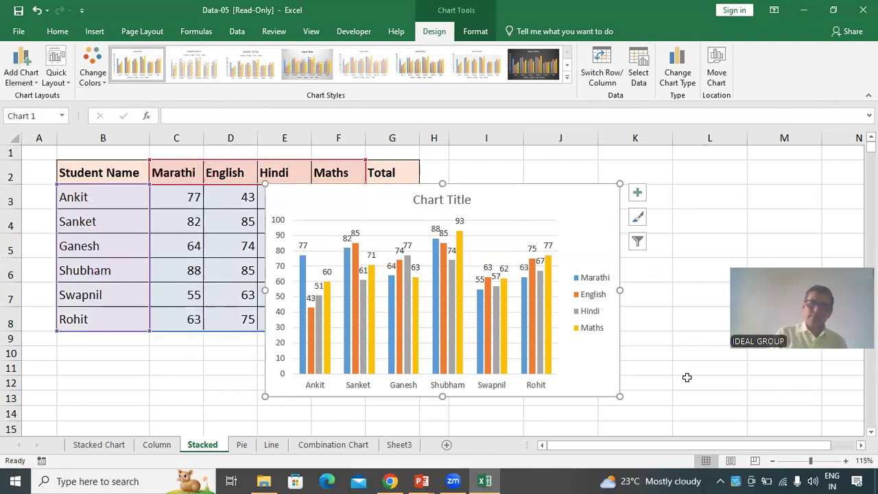
click(690, 377)
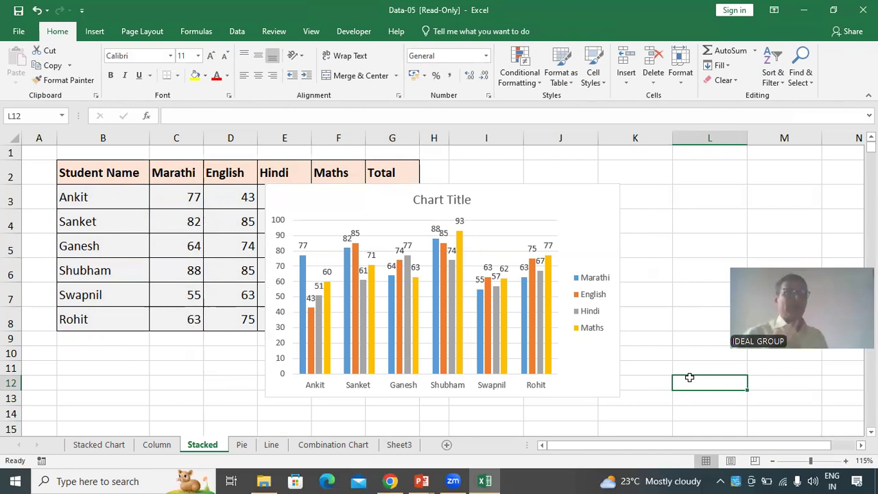
Move the chart beside the table, over columns I to M
click(598, 202)
drag(541, 185, 725, 157)
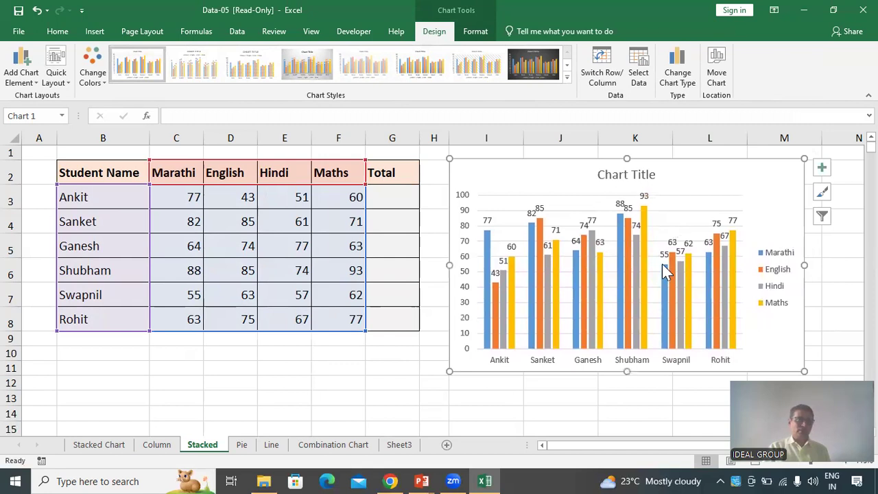
mouse_move(663, 268)
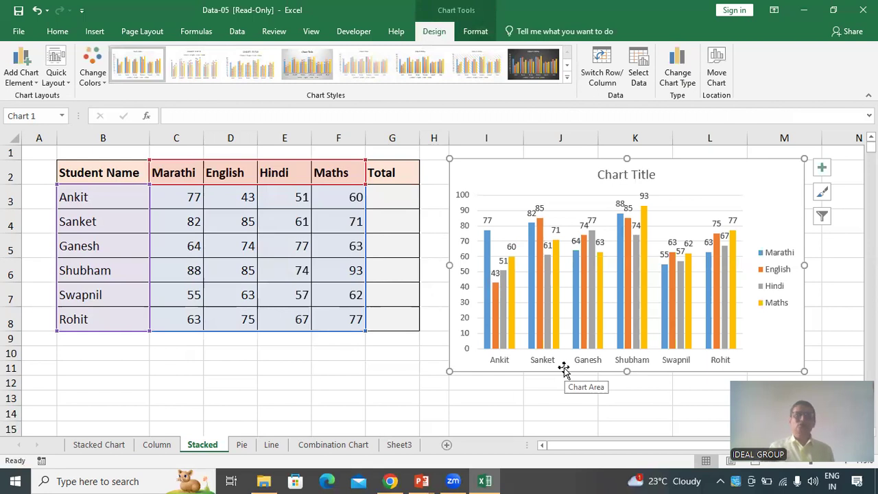
Change the chart type to Stacked Column
click(678, 72)
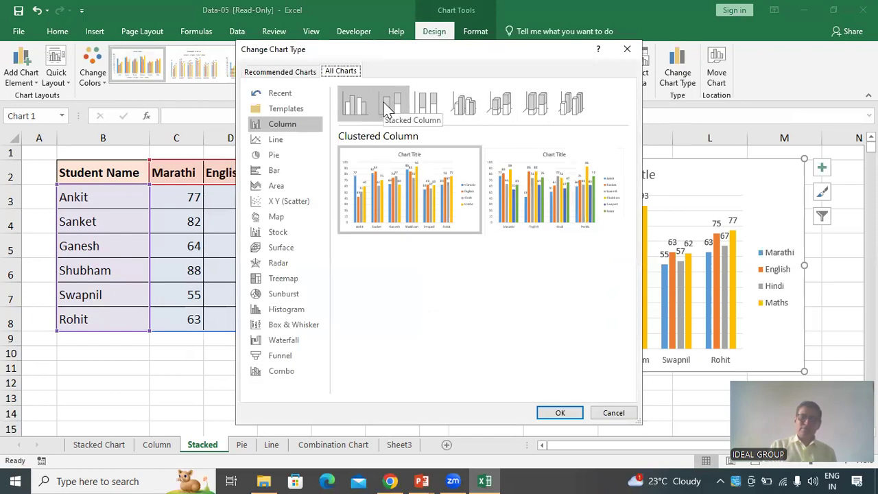
click(387, 109)
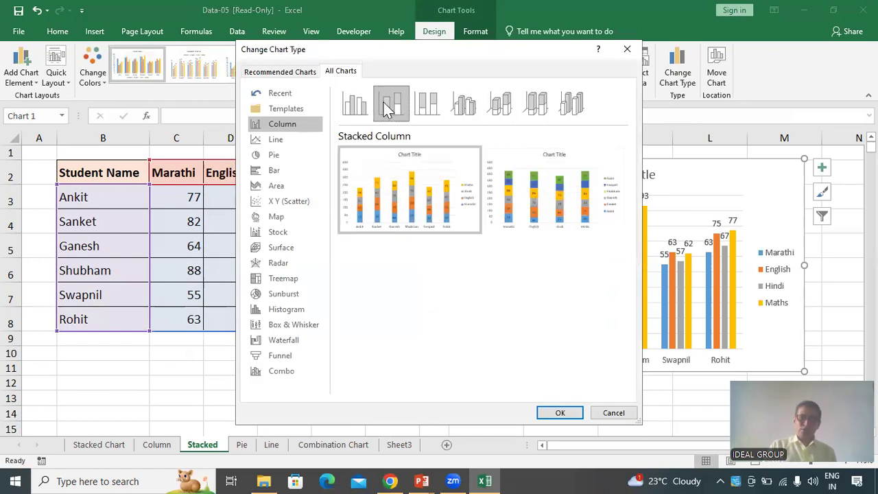
click(571, 413)
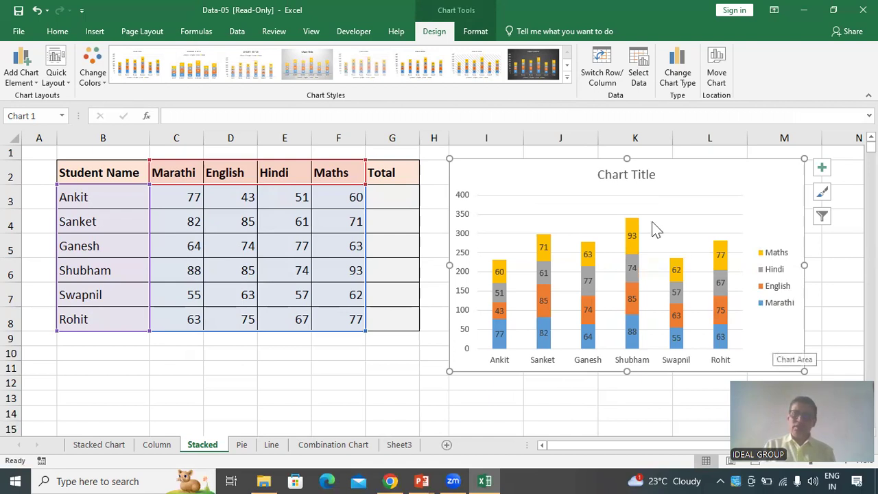
Delete the existing pie chart on the Pie sheet
click(612, 177)
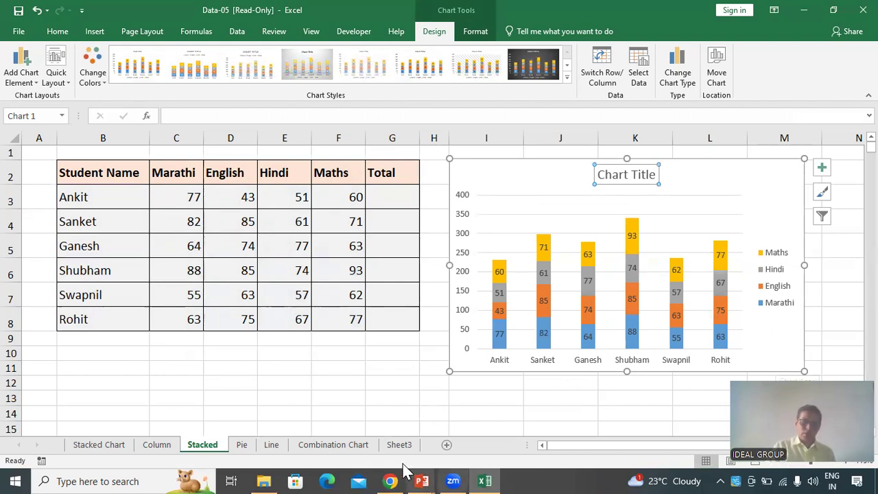
click(242, 447)
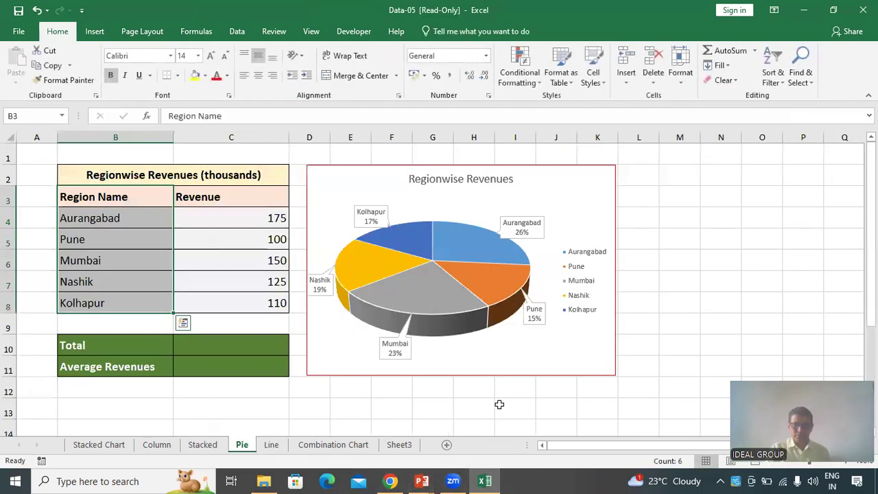
click(561, 372)
drag(561, 373, 551, 382)
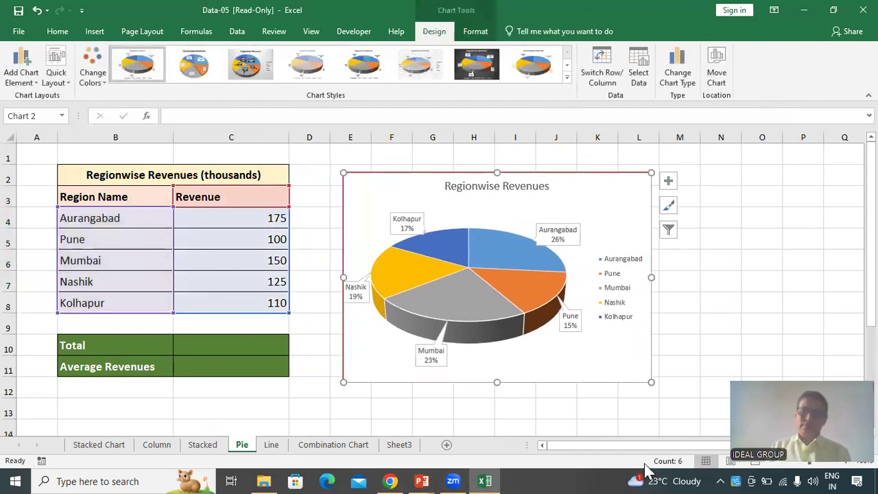
key(Delete)
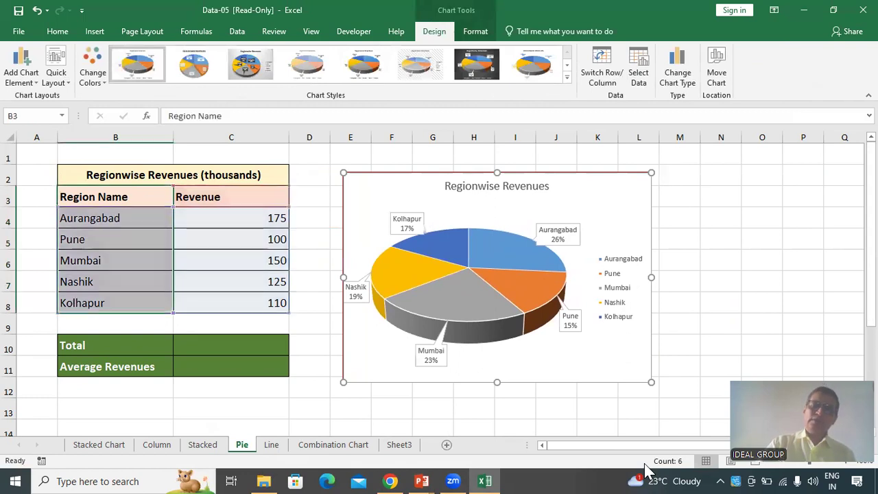
Select the region names and revenues with their headings and insert a 3-D Pie chart
click(570, 404)
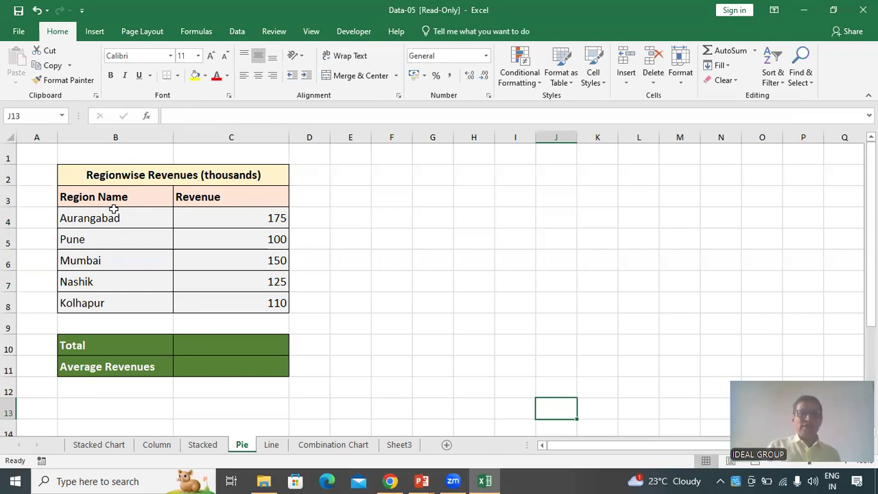
drag(110, 199, 209, 304)
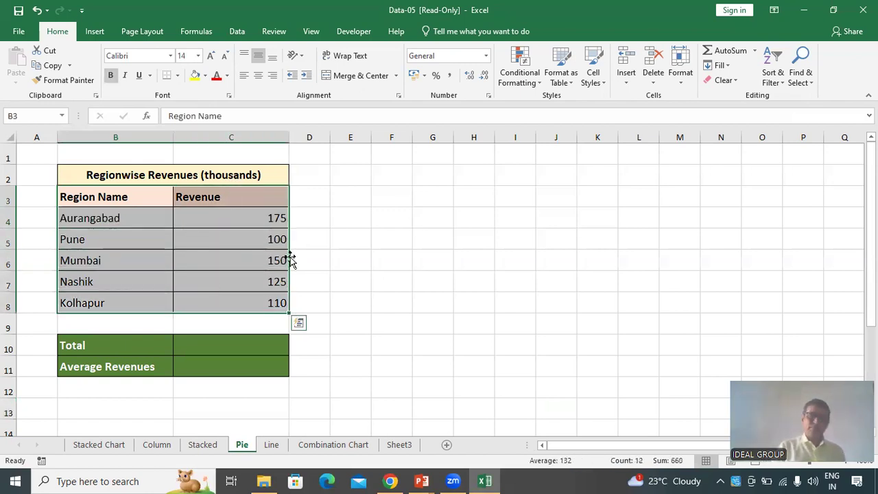
click(268, 241)
click(259, 221)
drag(89, 222, 208, 300)
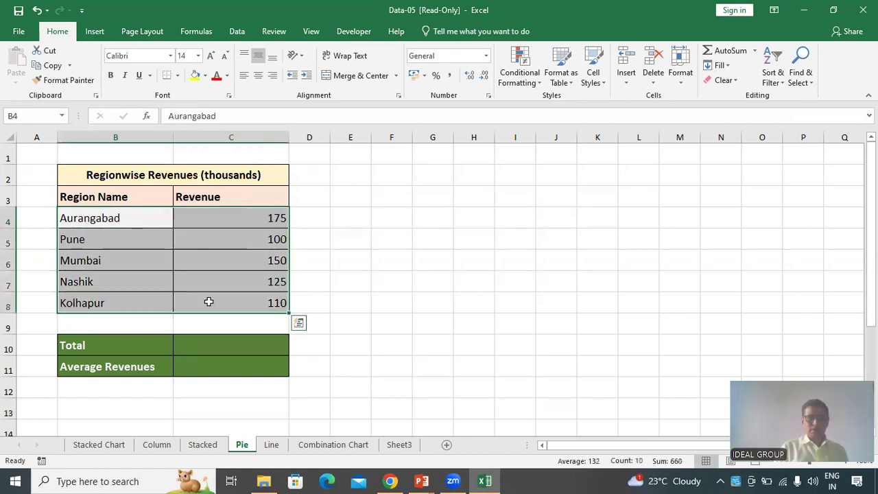
click(87, 200)
drag(86, 200, 211, 313)
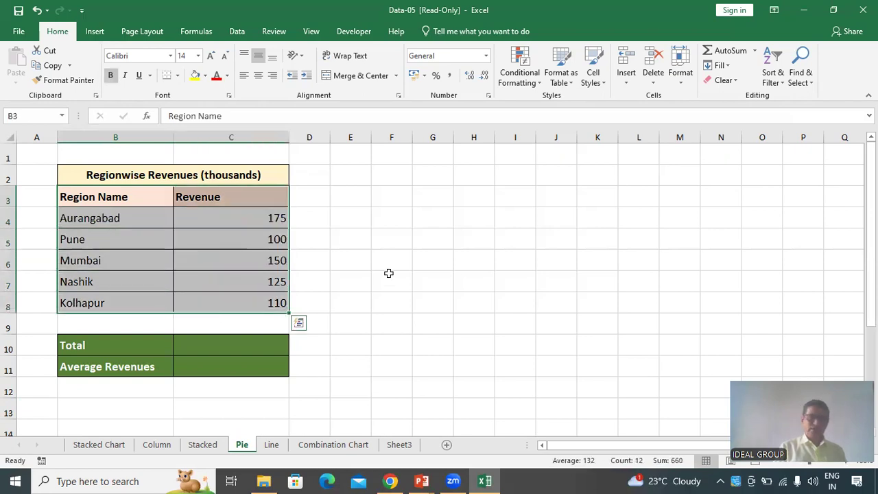
click(94, 32)
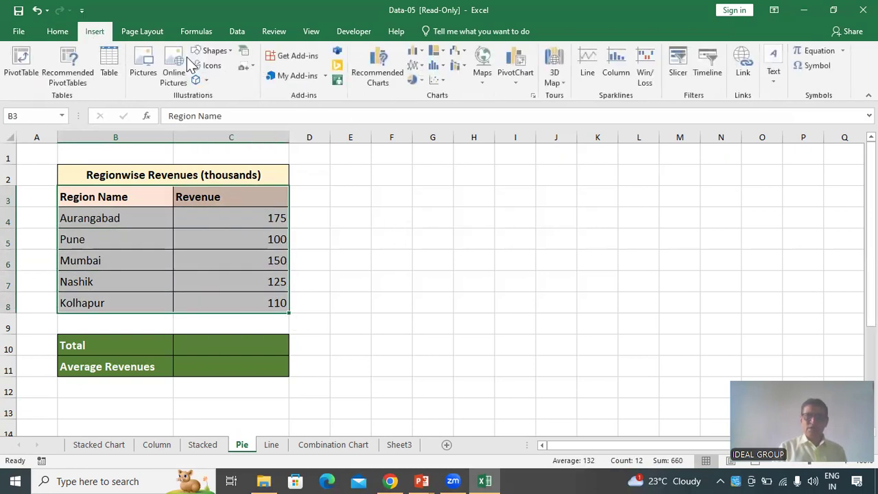
click(420, 84)
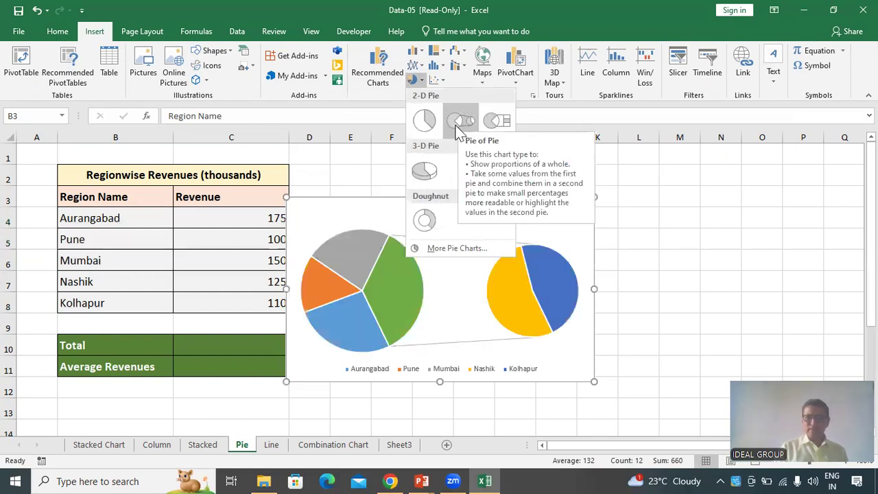
click(427, 175)
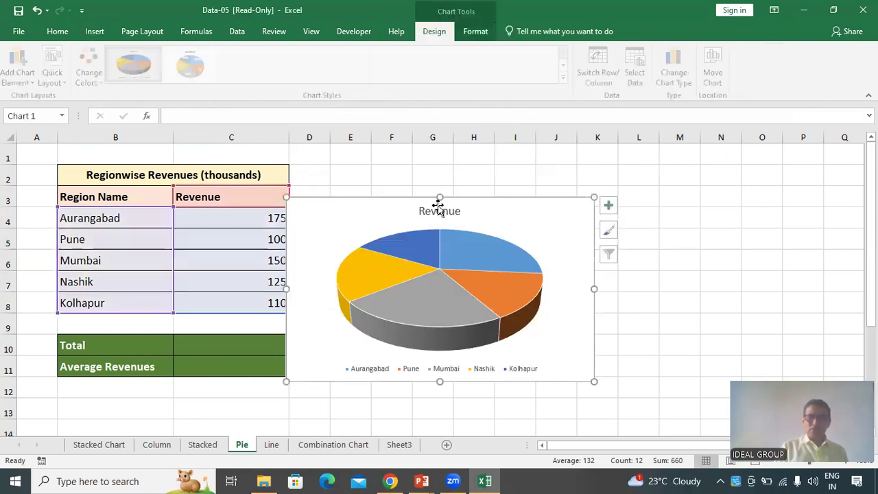
Move the pie chart beside the table, over columns D to L
drag(463, 198, 490, 176)
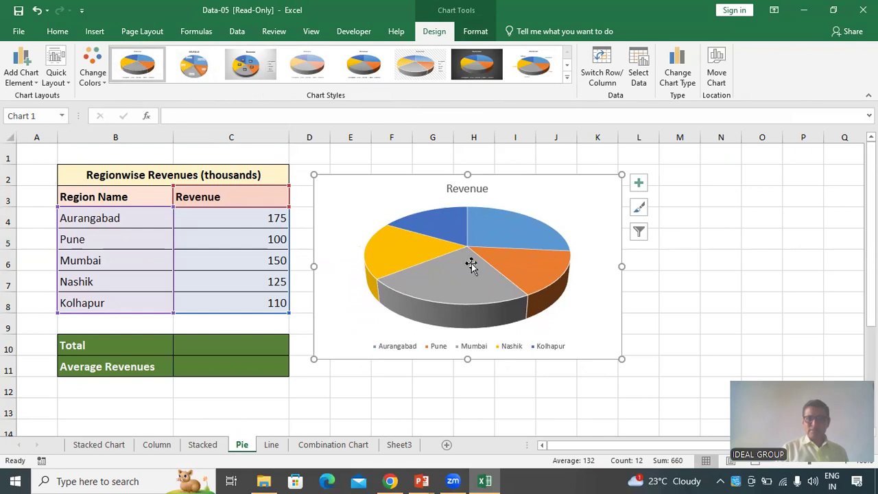
mouse_move(503, 238)
mouse_move(496, 298)
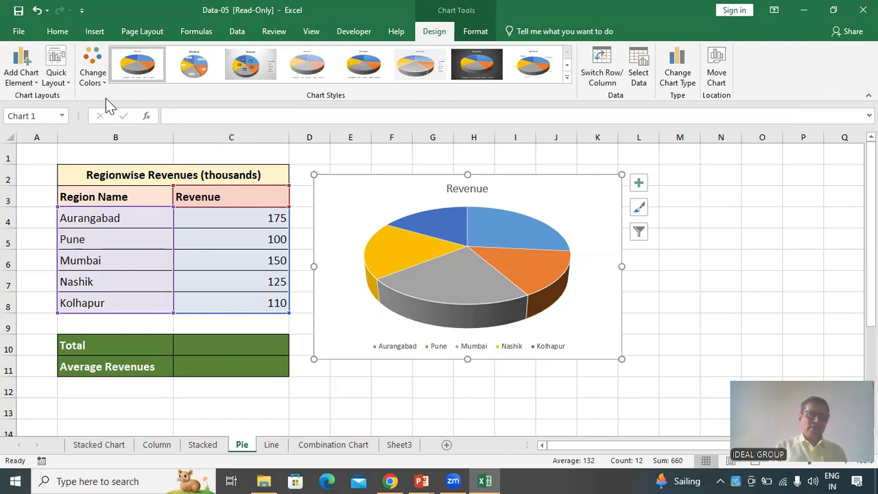
Position the pie chart's legend on the right
click(30, 83)
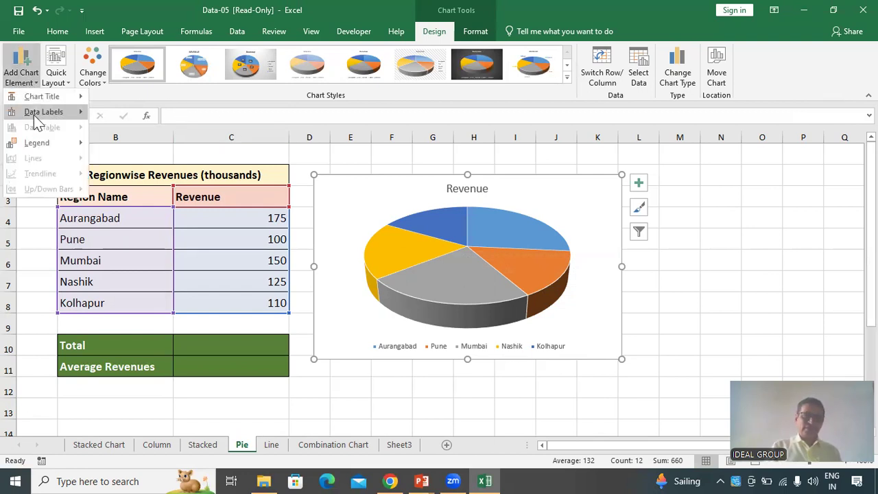
mouse_move(47, 151)
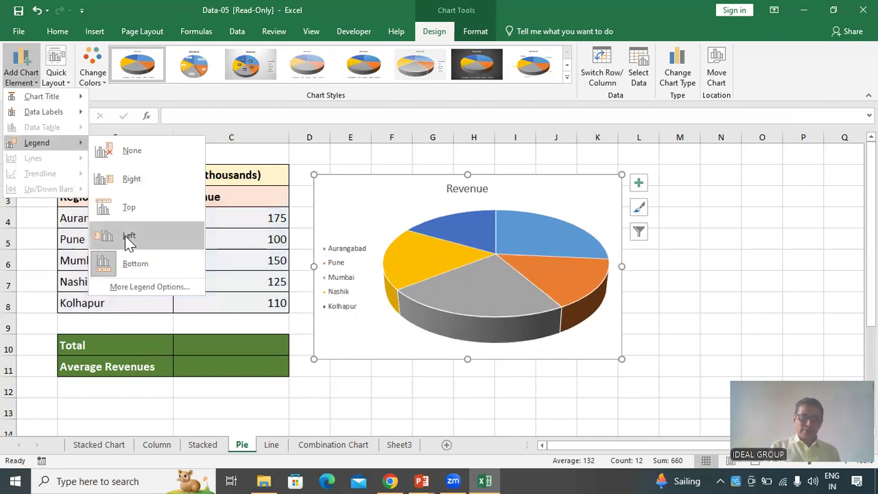
click(141, 176)
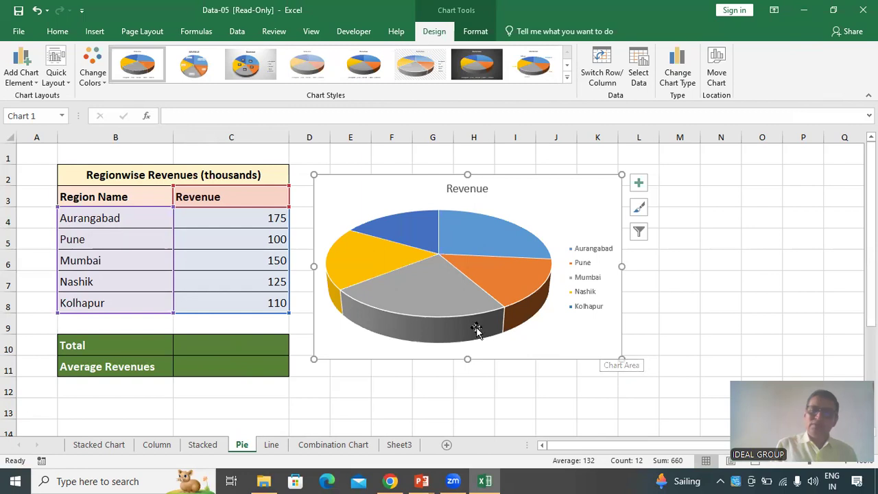
mouse_move(439, 328)
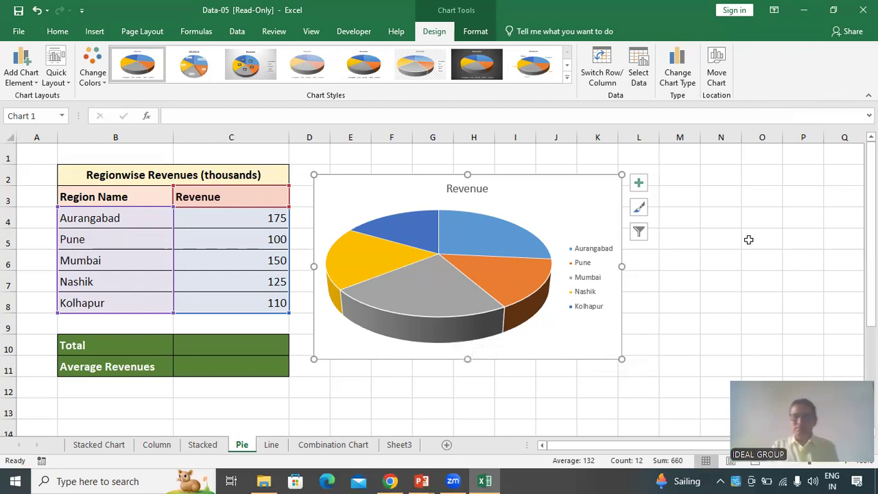
Add data labels as data callouts to the pie slices
click(21, 77)
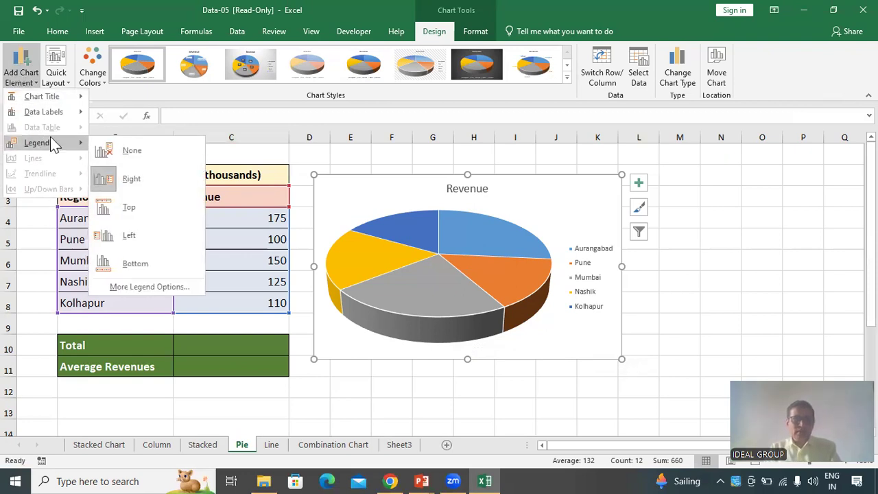
mouse_move(61, 115)
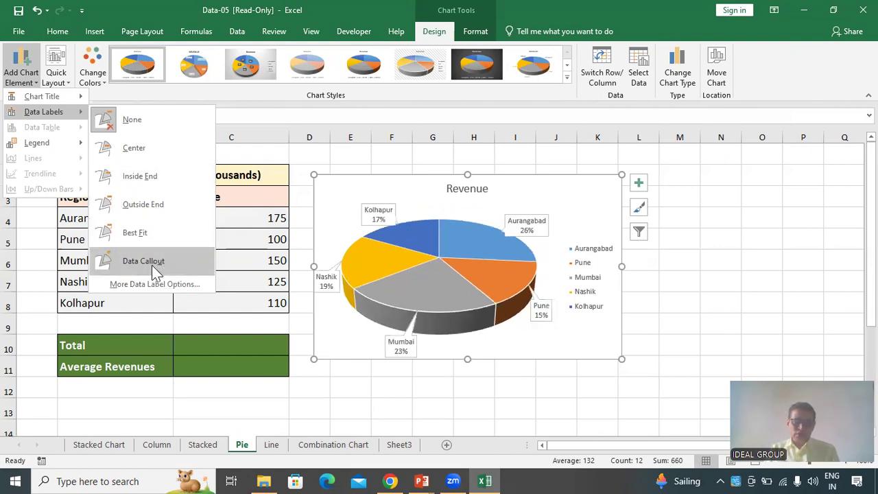
click(152, 264)
click(402, 415)
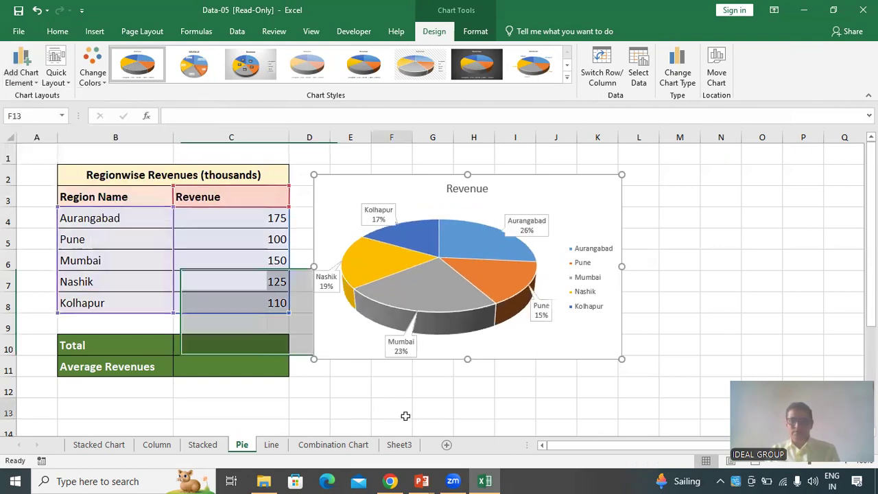
Copy the words "Regionwise Revenues" from the table heading and paste them as the chart title
click(460, 196)
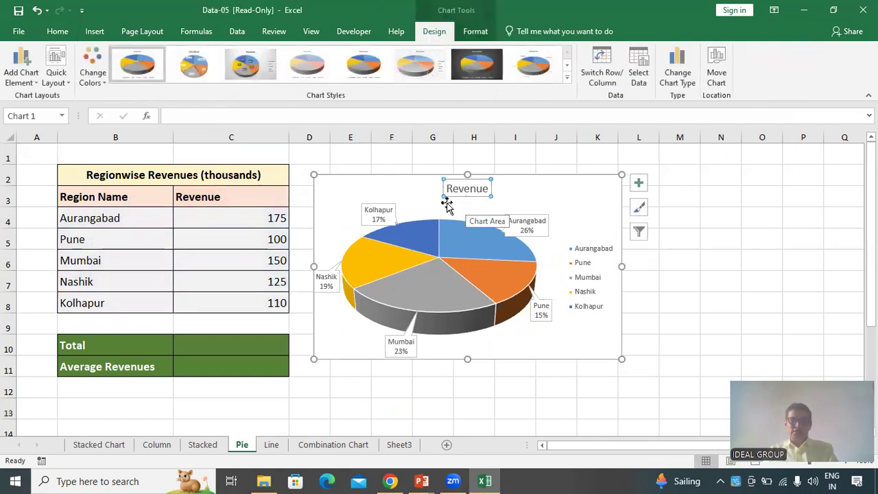
double_click(202, 175)
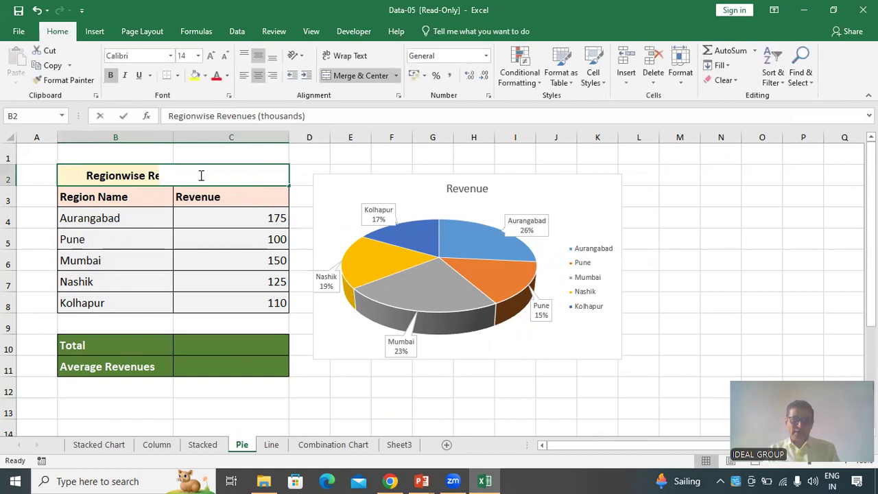
drag(202, 176, 82, 175)
key(ctrl+c)
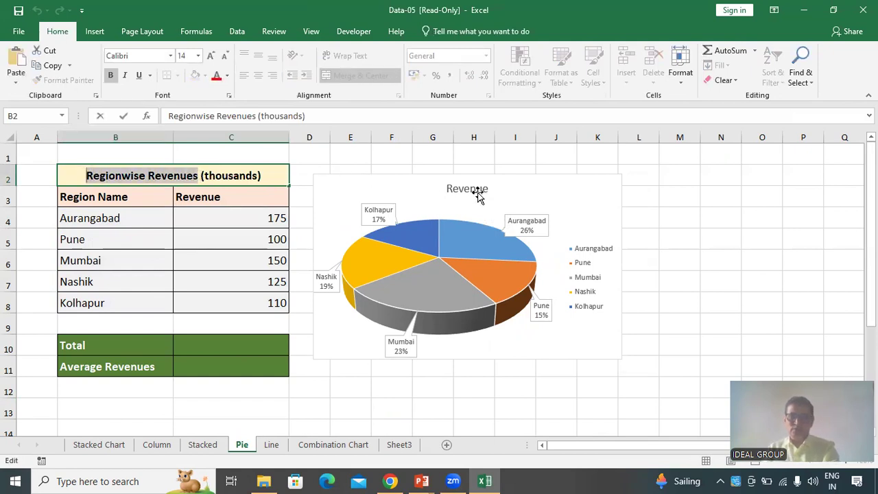
click(466, 189)
double_click(465, 189)
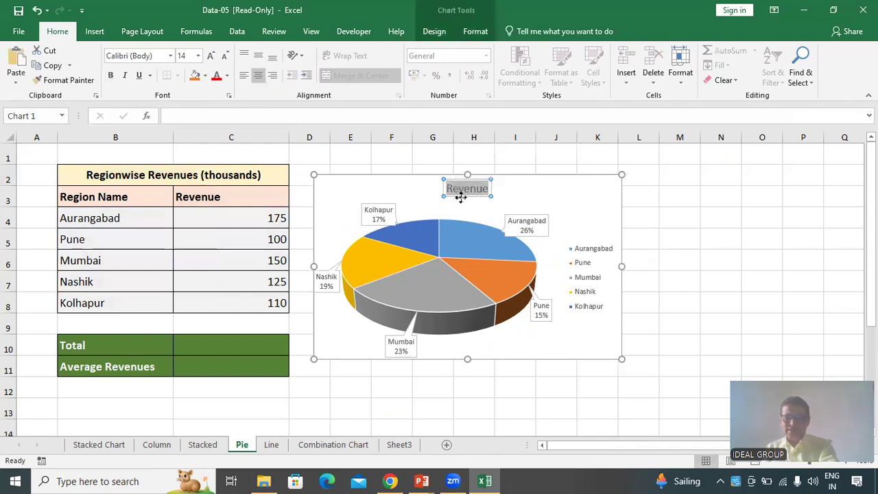
key(ctrl+v)
click(693, 245)
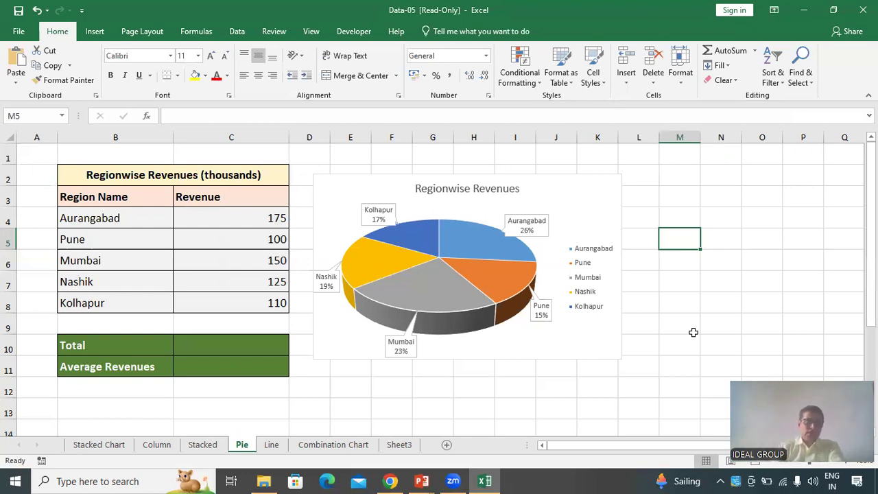
Apply the eighth chart style, with bold uppercase title and outlined callouts, to the pie chart
click(531, 330)
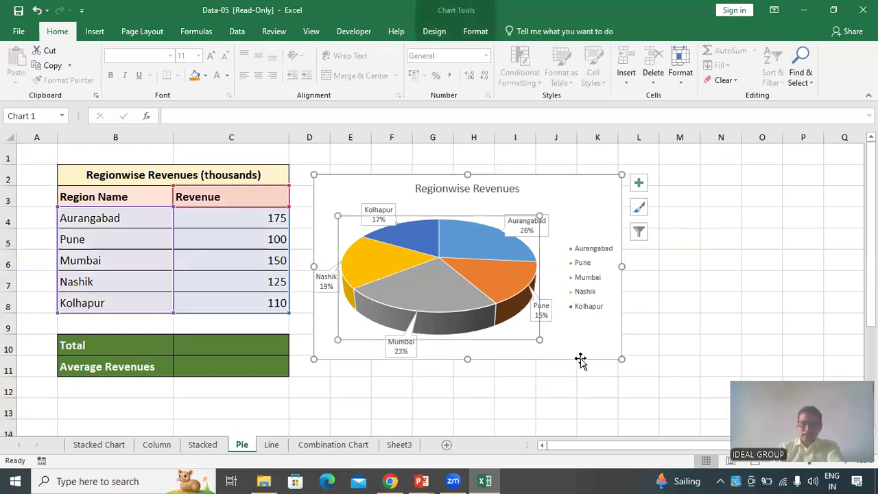
click(479, 31)
click(436, 30)
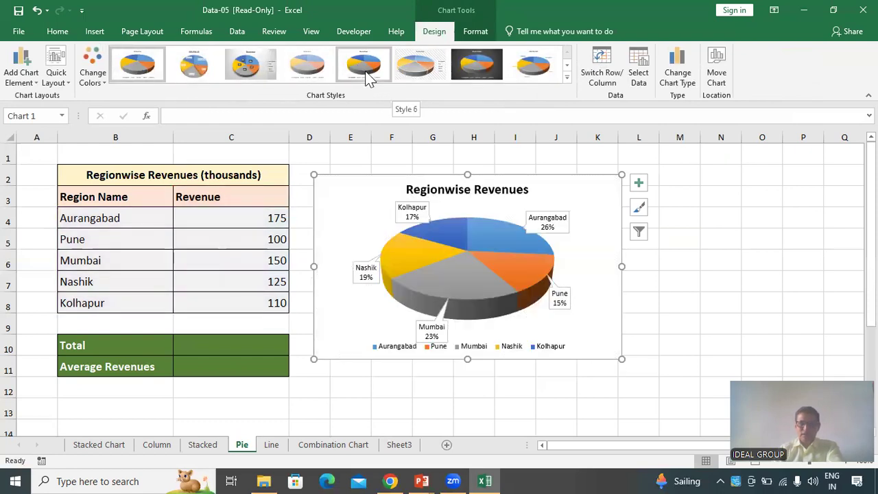
click(543, 68)
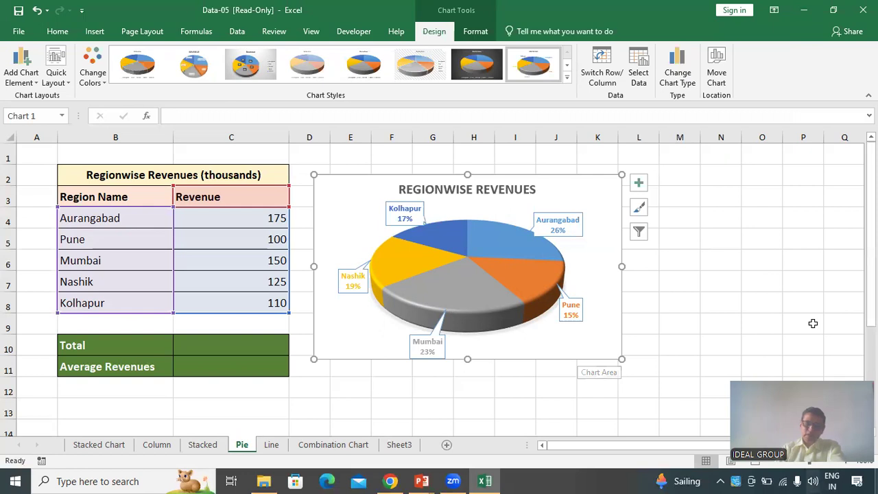
click(835, 343)
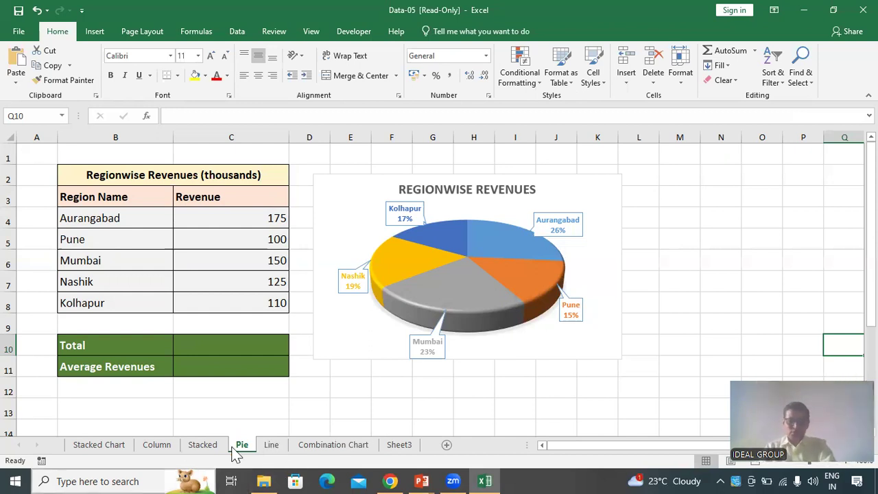
Delete the existing line chart on the Line sheet
click(273, 448)
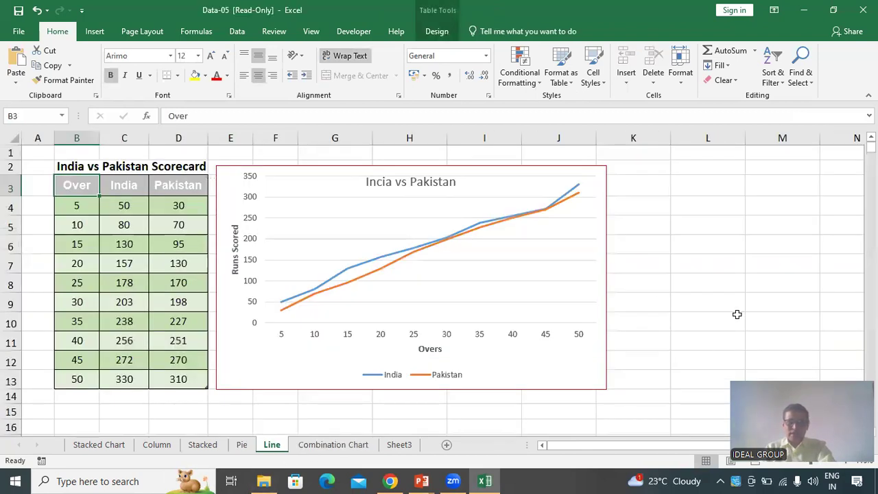
click(599, 371)
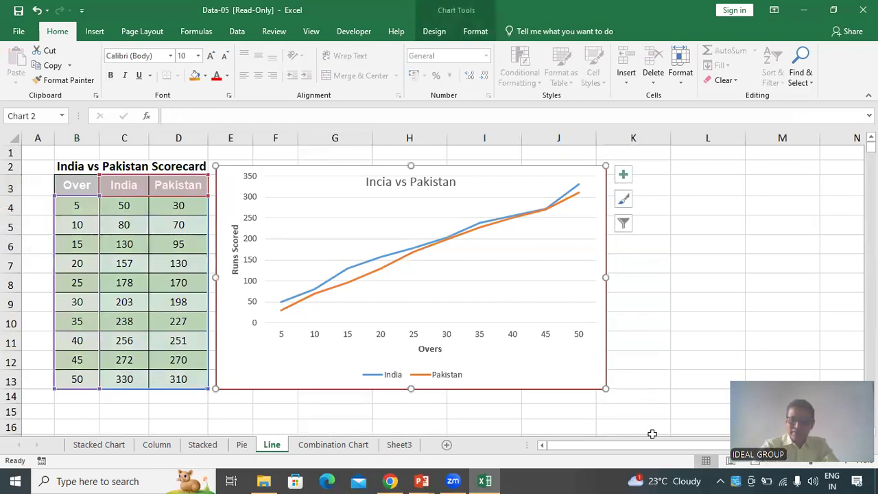
key(Delete)
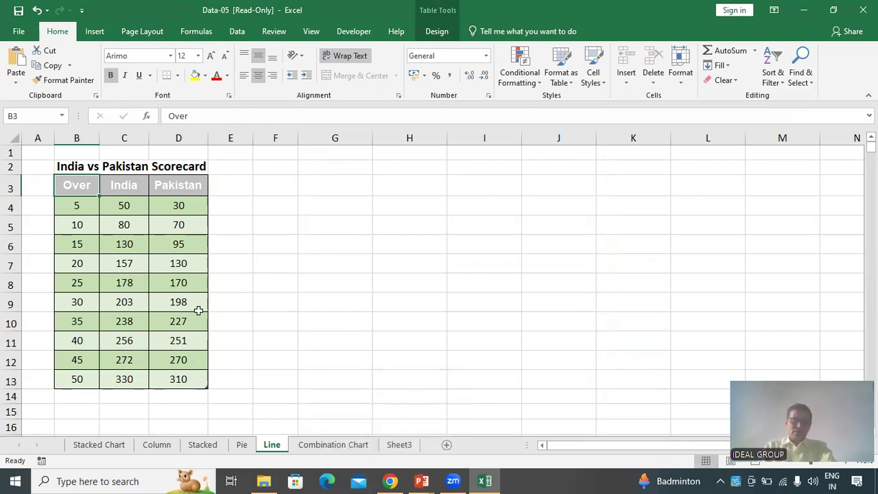
Select the scorecard table B3:D13 and insert a 2-D Line chart
click(81, 187)
mouse_move(81, 187)
mouse_down()
mouse_move(165, 273)
mouse_move(167, 376)
mouse_up()
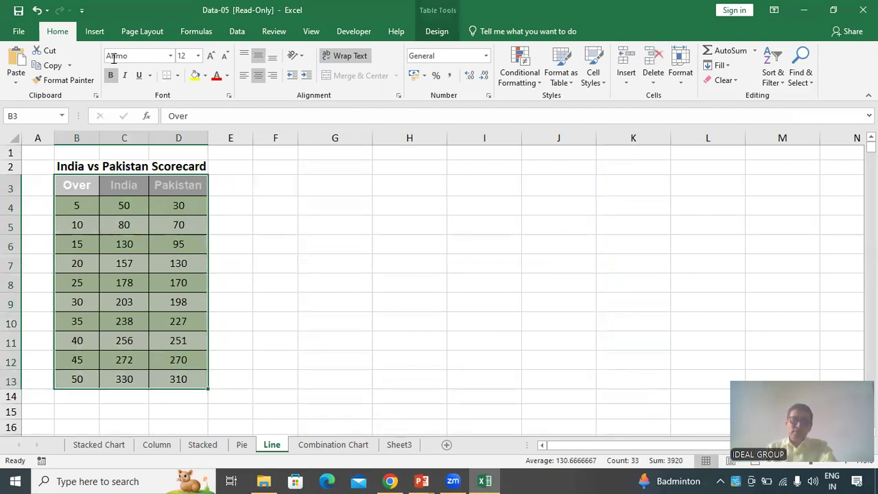
click(96, 33)
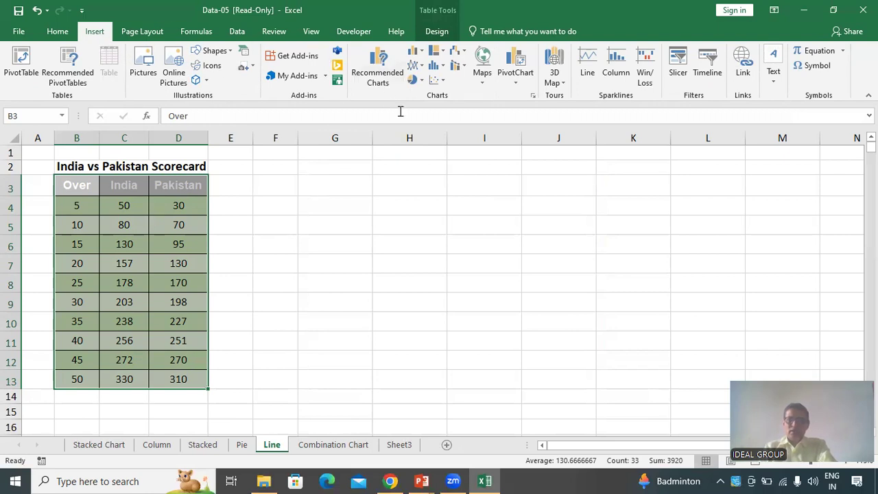
click(423, 69)
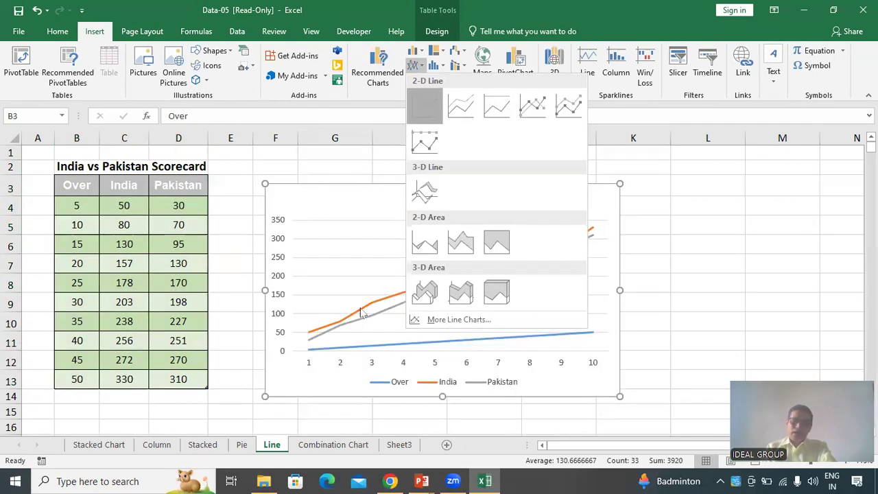
click(425, 107)
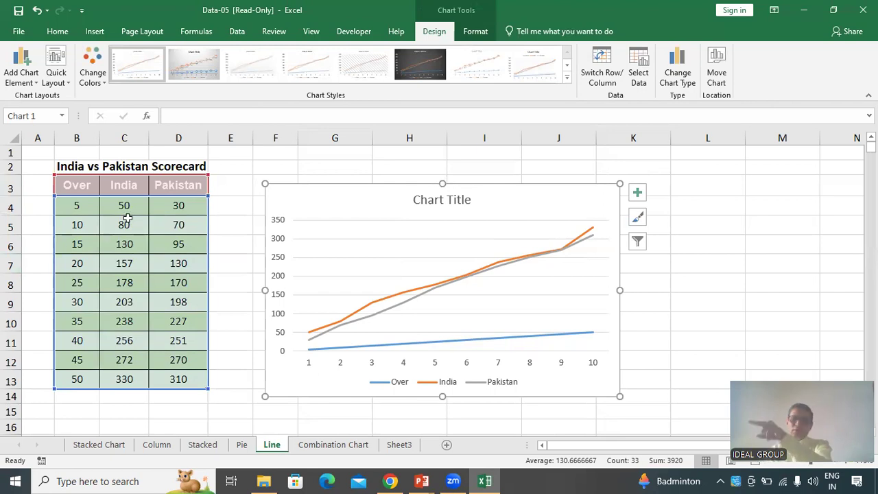
Change the line chart's data range to only the India and Pakistan columns
click(641, 67)
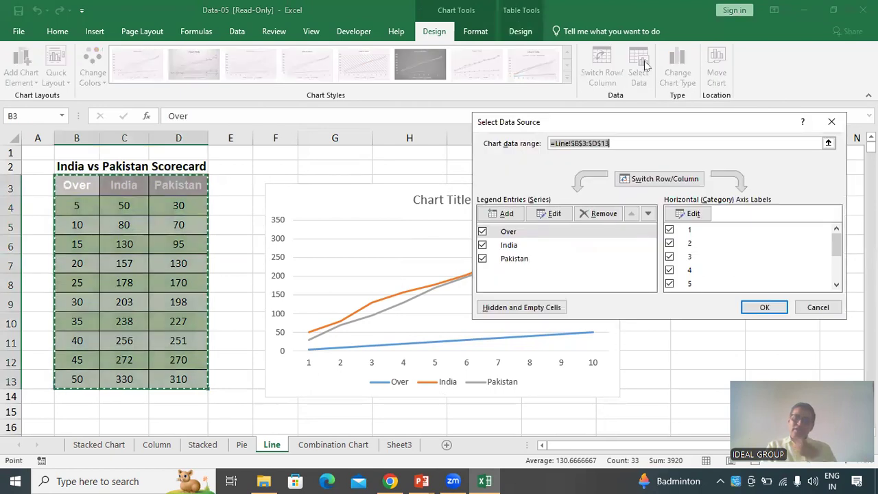
drag(123, 184, 194, 382)
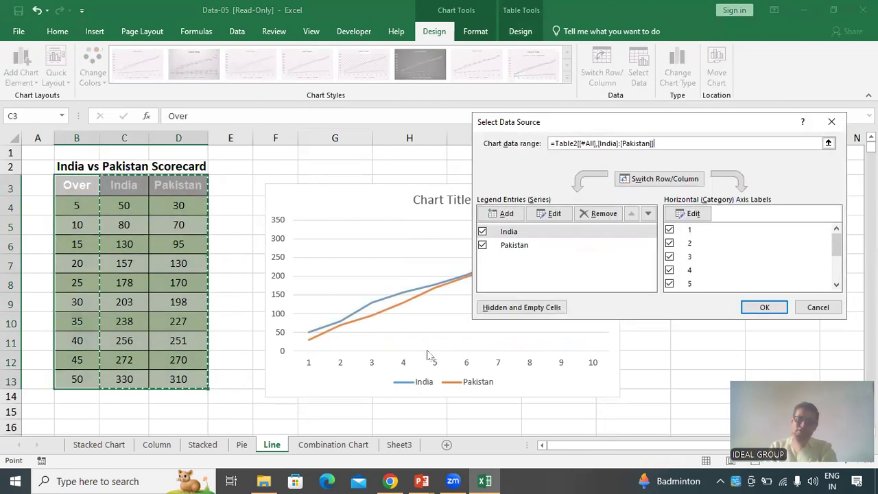
click(773, 306)
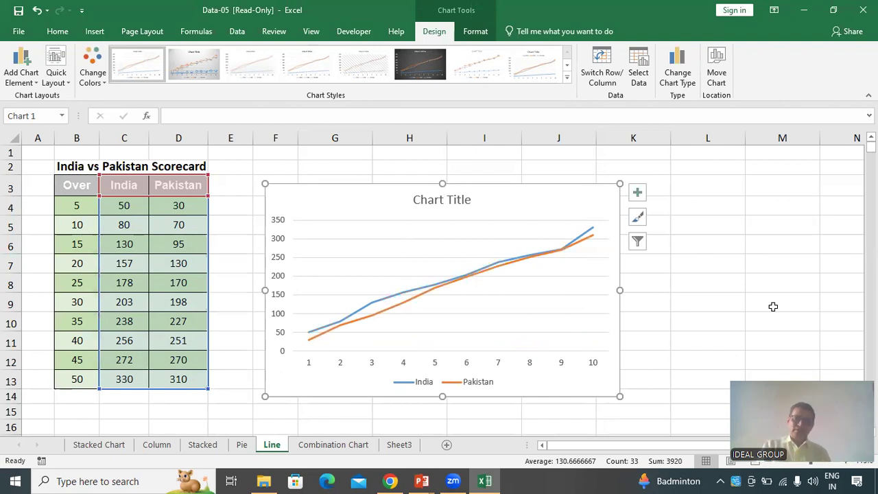
Copy the B2 heading text and paste it as the line chart's title, India vs Pakistan Scorecard
click(175, 167)
click(63, 167)
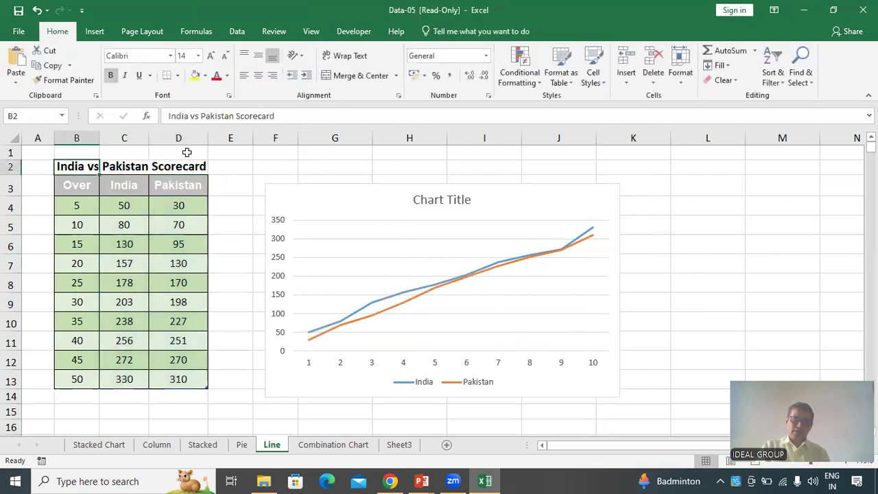
triple_click(299, 117)
key(ctrl+c)
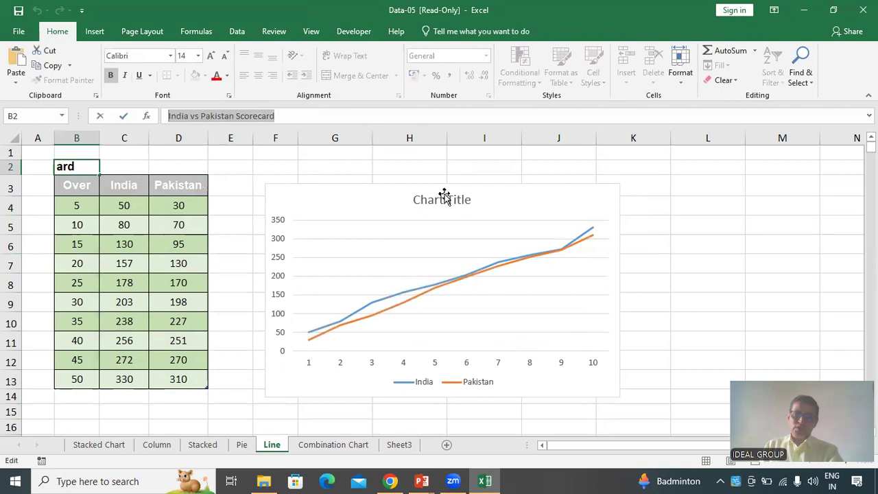
click(443, 198)
triple_click(440, 199)
key(ctrl+v)
click(462, 233)
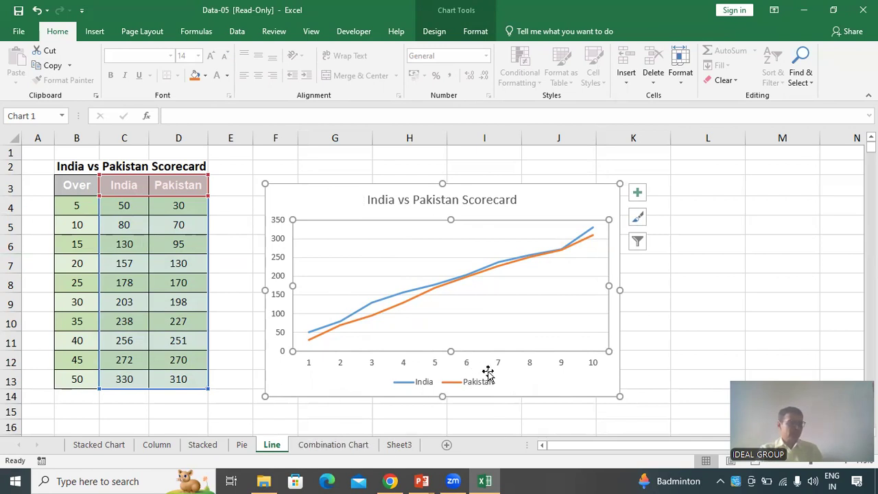
Add a primary horizontal axis title to the line chart reading Overs
click(388, 248)
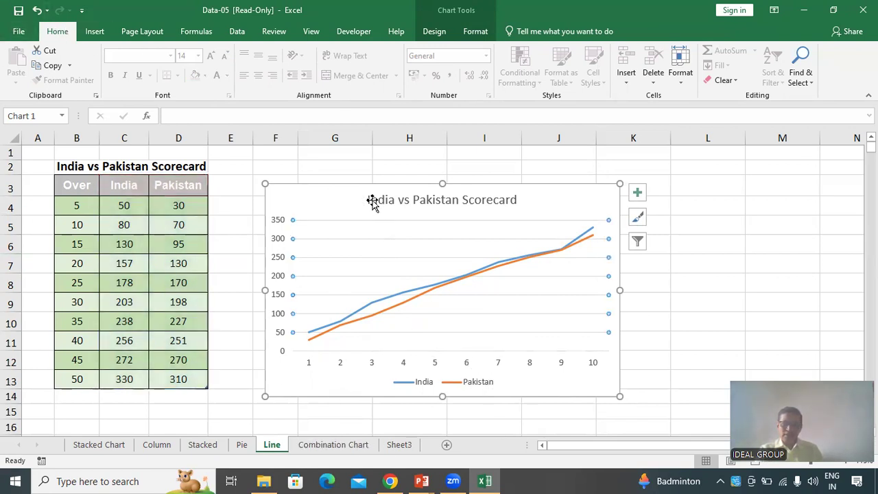
click(343, 187)
click(439, 33)
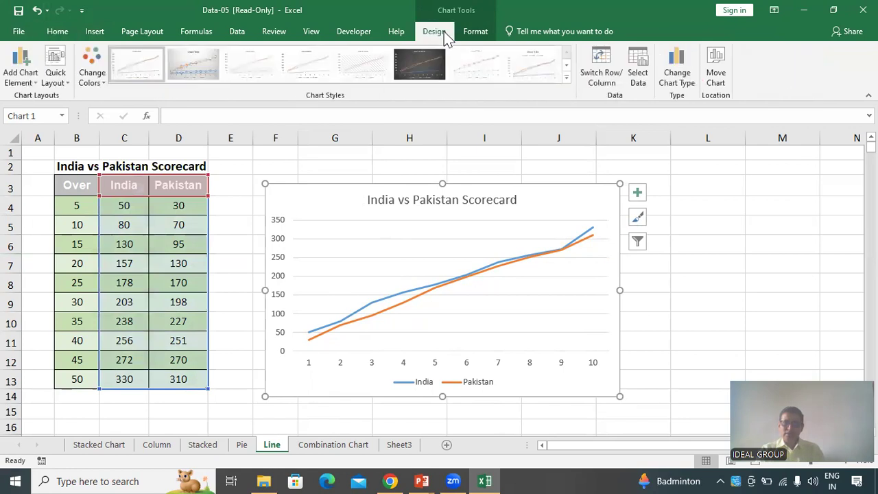
click(28, 81)
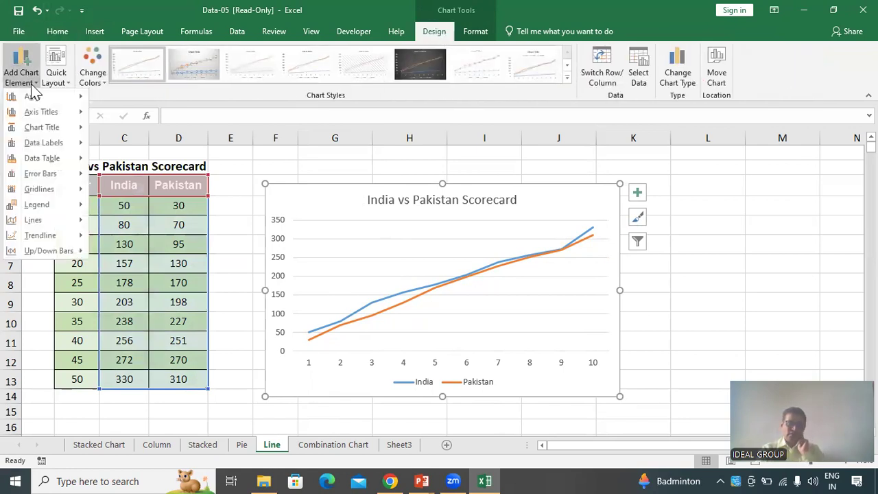
mouse_move(40, 103)
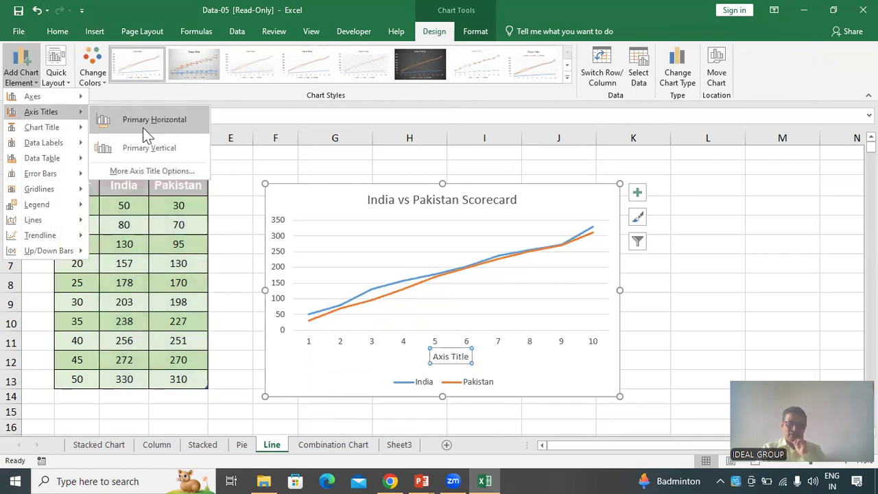
click(151, 123)
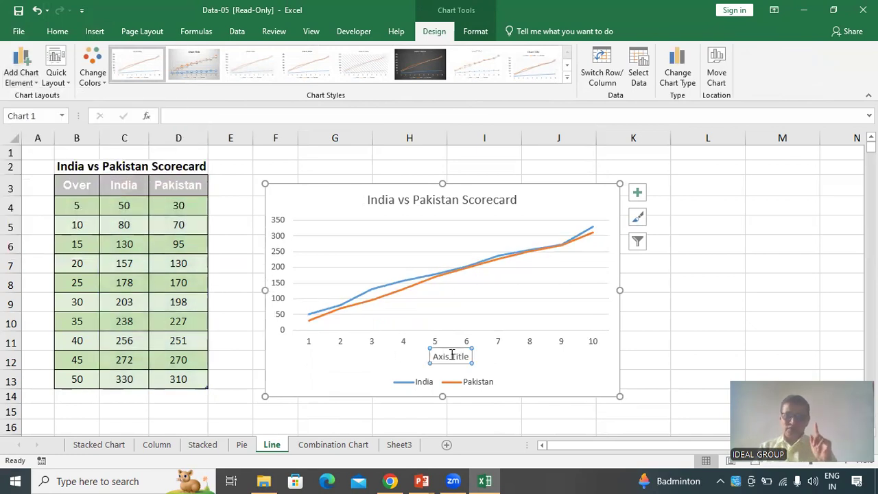
drag(434, 355, 495, 352)
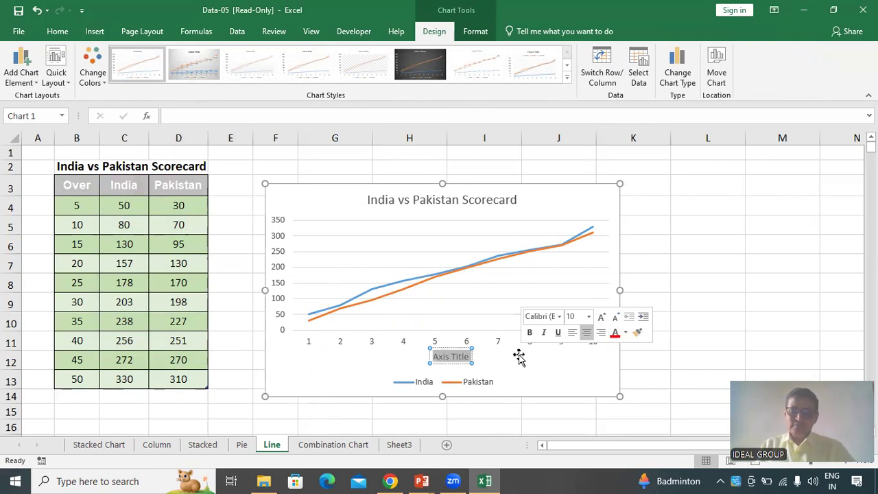
text(Overs)
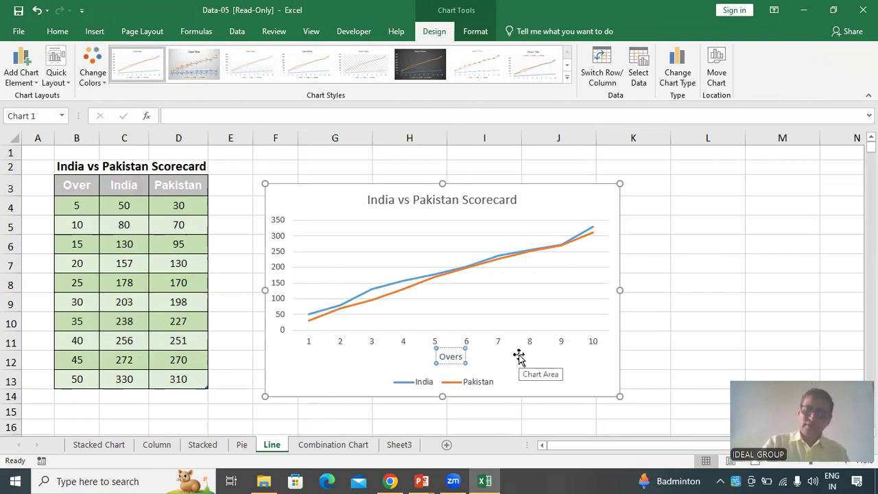
key(Return)
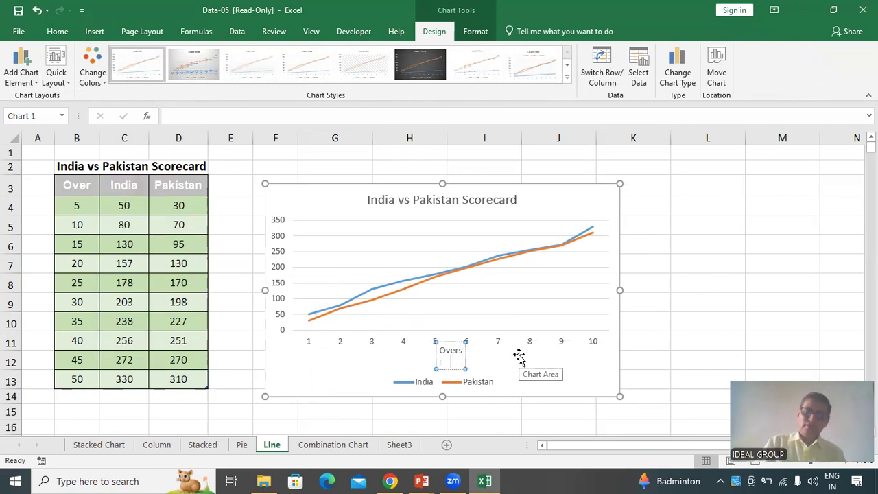
key(BackSpace)
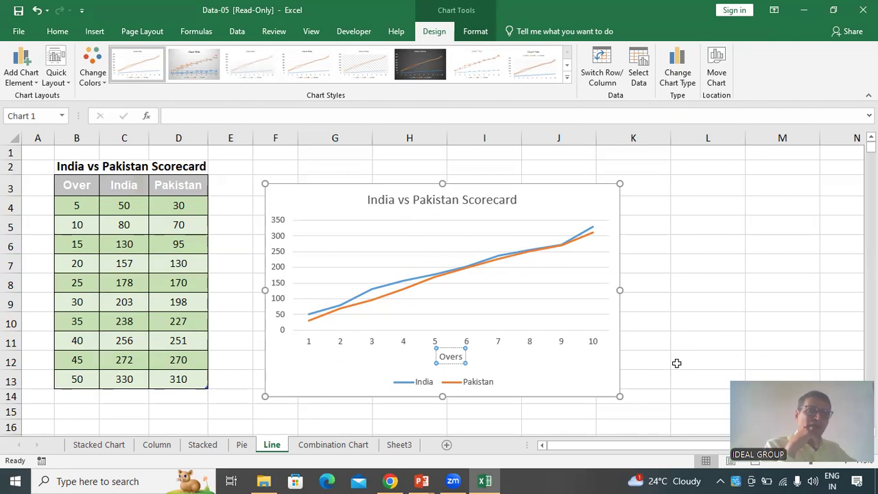
Set the line chart's horizontal axis labels to the Over values in B4:B13
click(383, 343)
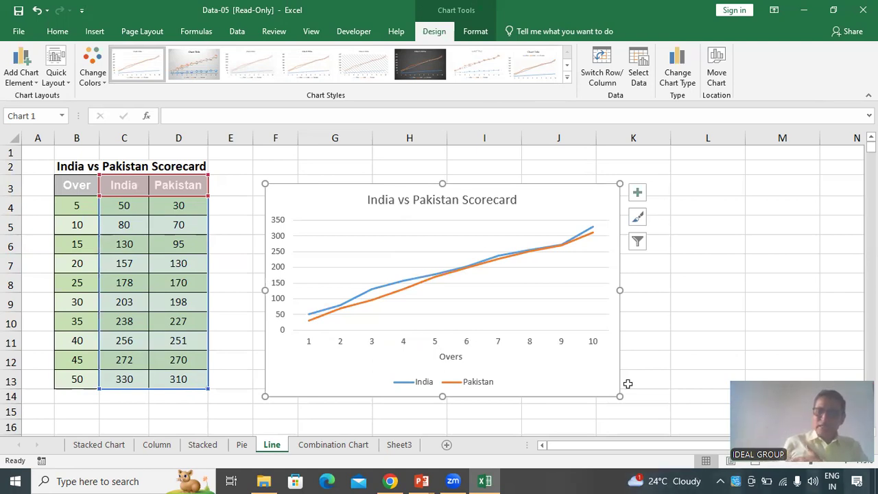
click(644, 84)
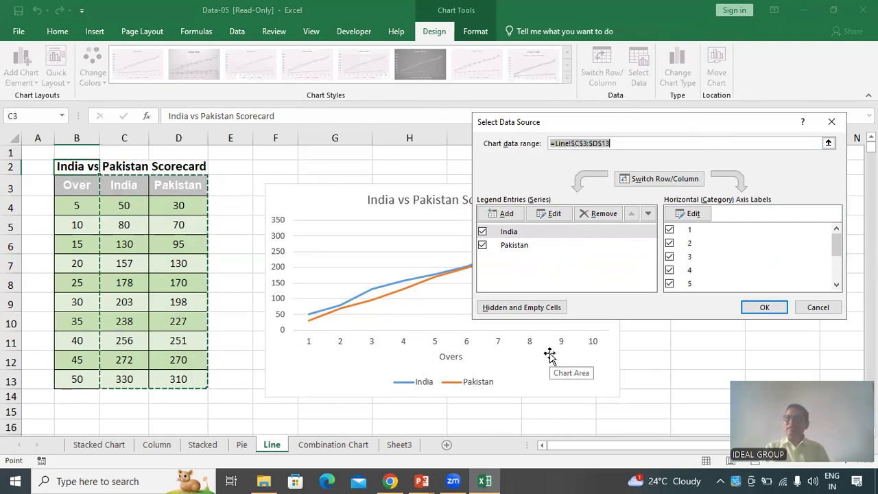
click(693, 215)
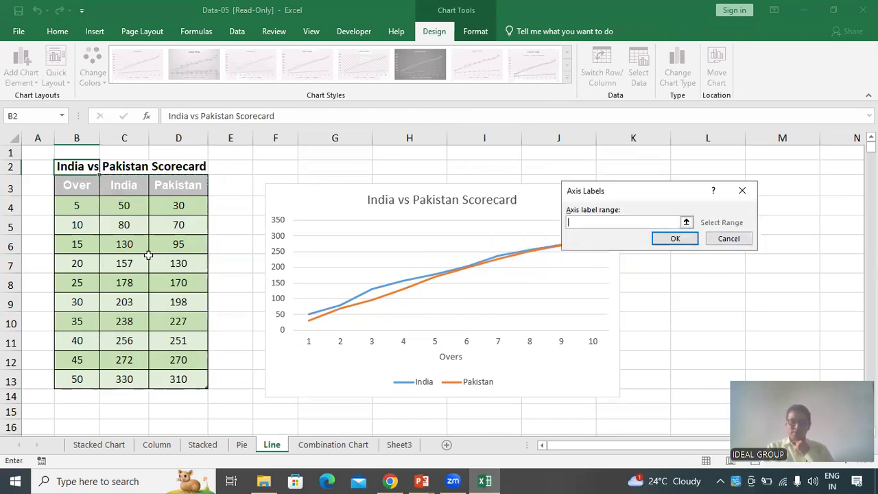
drag(84, 206, 91, 383)
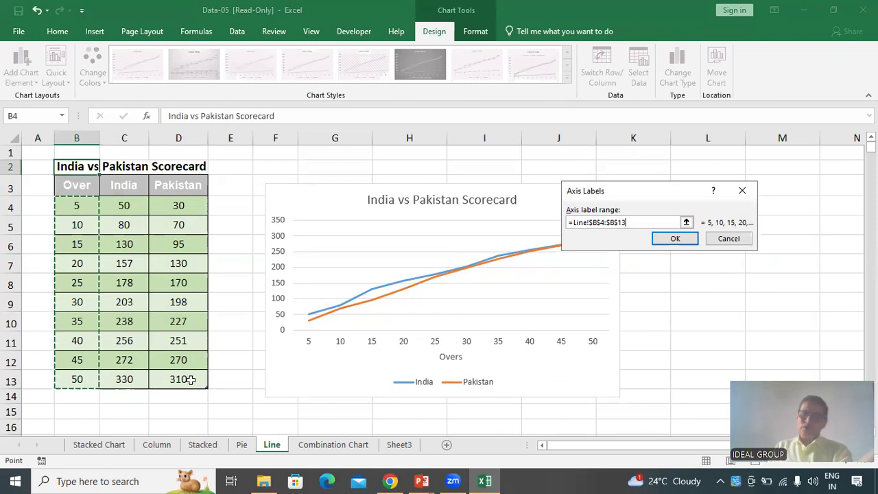
click(675, 239)
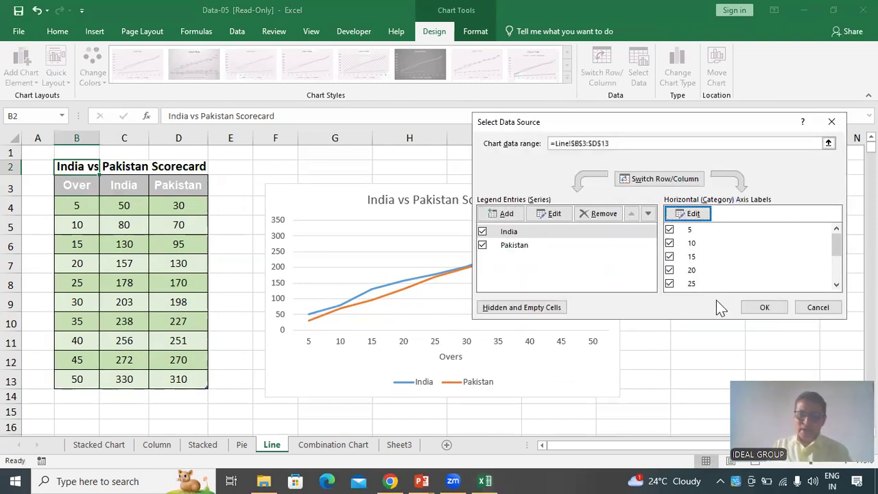
click(765, 307)
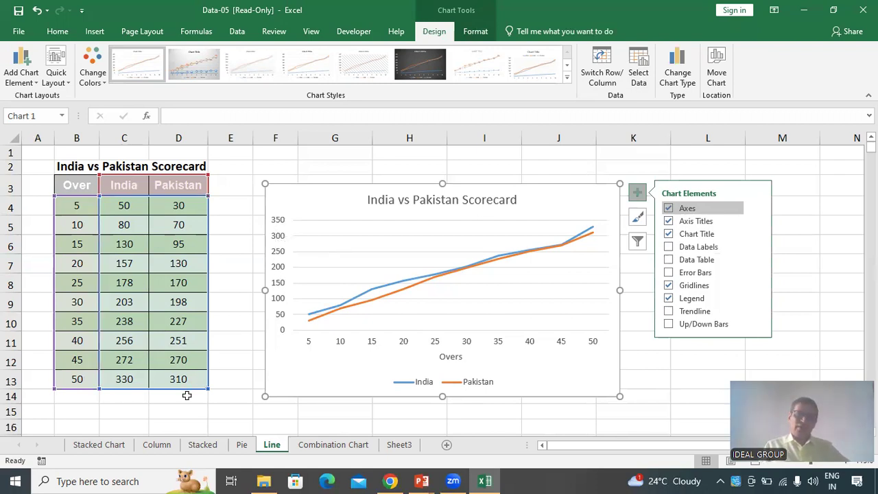
Place the line chart's title as a centred overlay on the plot area
click(127, 380)
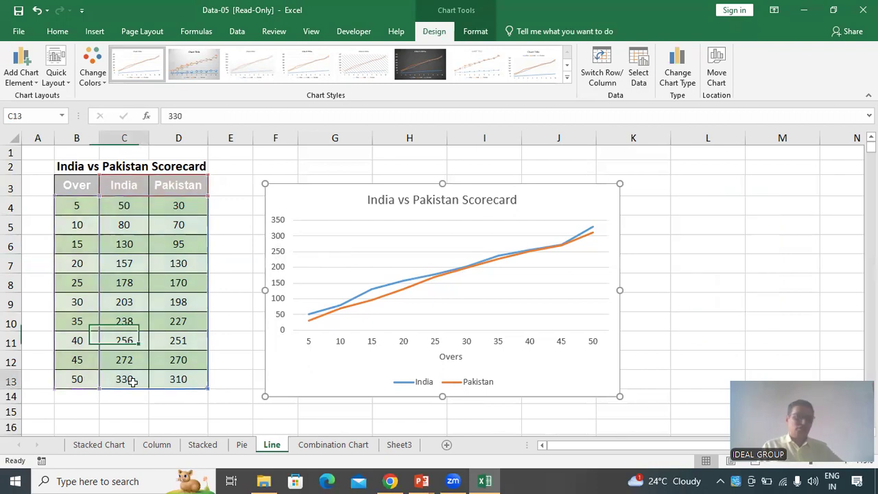
click(195, 382)
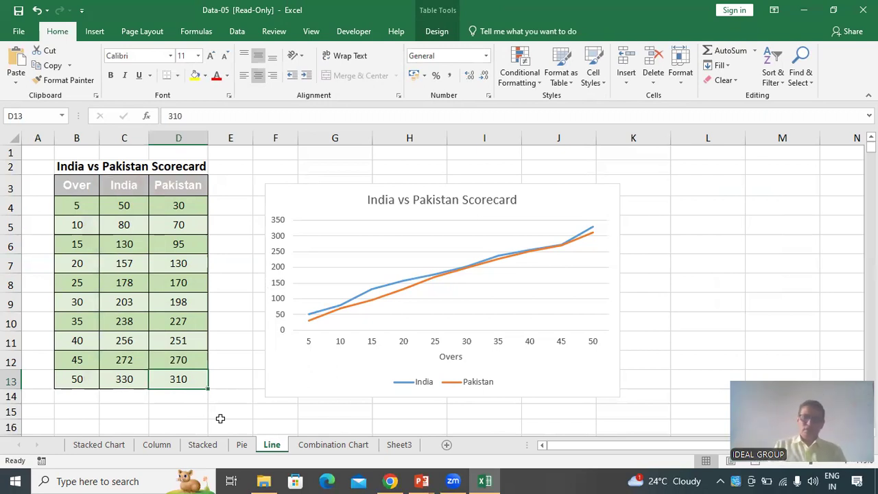
click(315, 258)
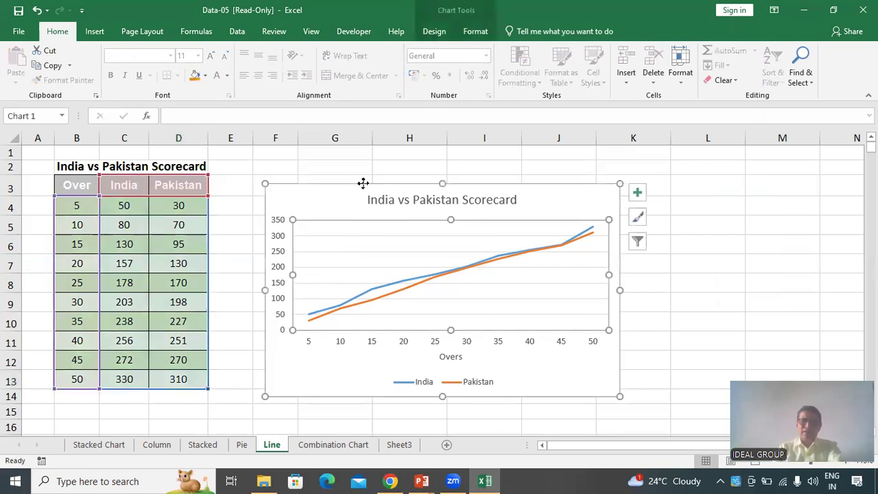
click(363, 183)
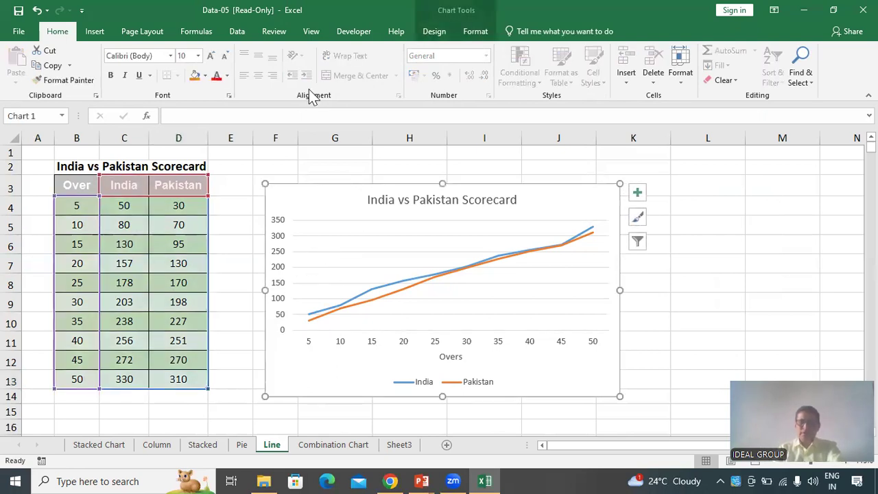
click(431, 32)
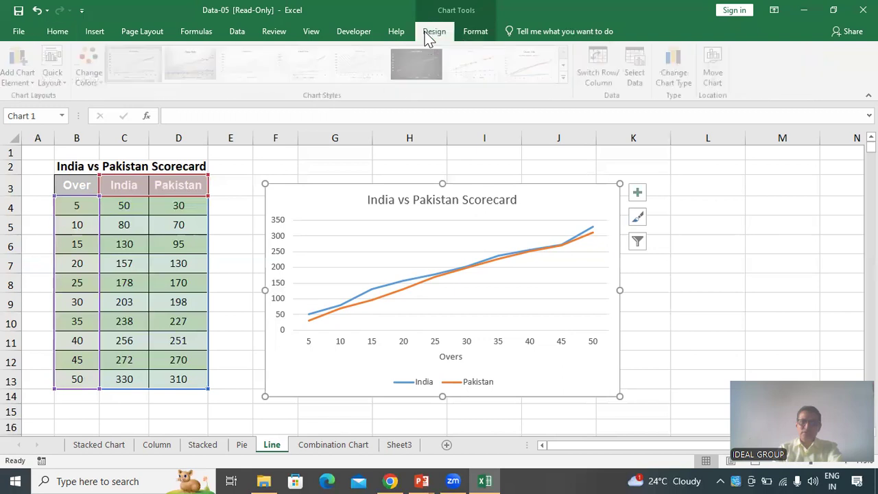
click(21, 75)
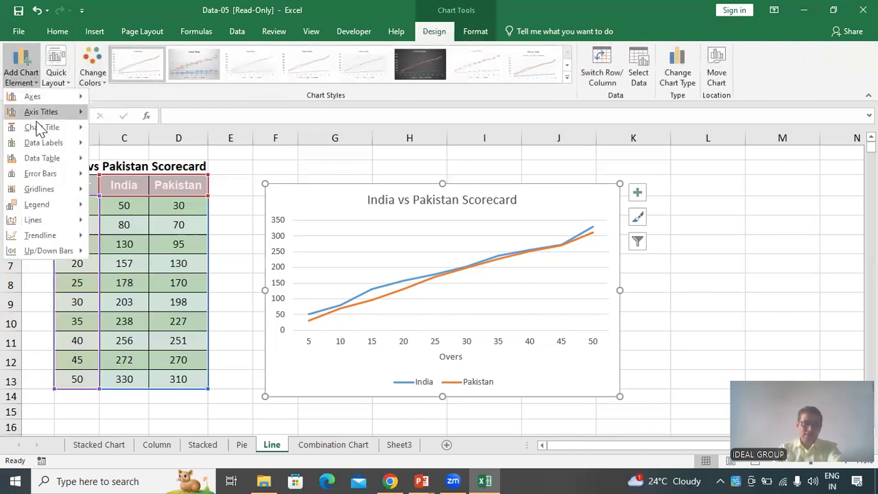
mouse_move(40, 128)
click(131, 194)
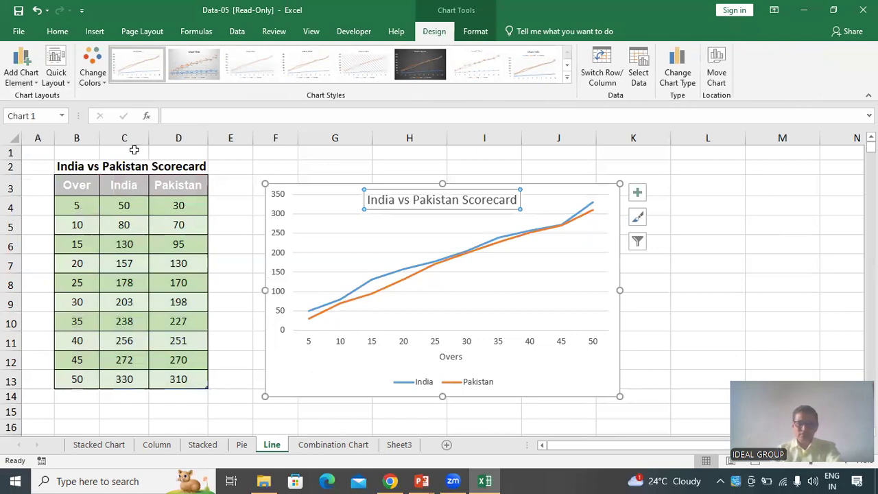
Add a primary vertical axis title to the line chart reading Runs Scored
click(20, 69)
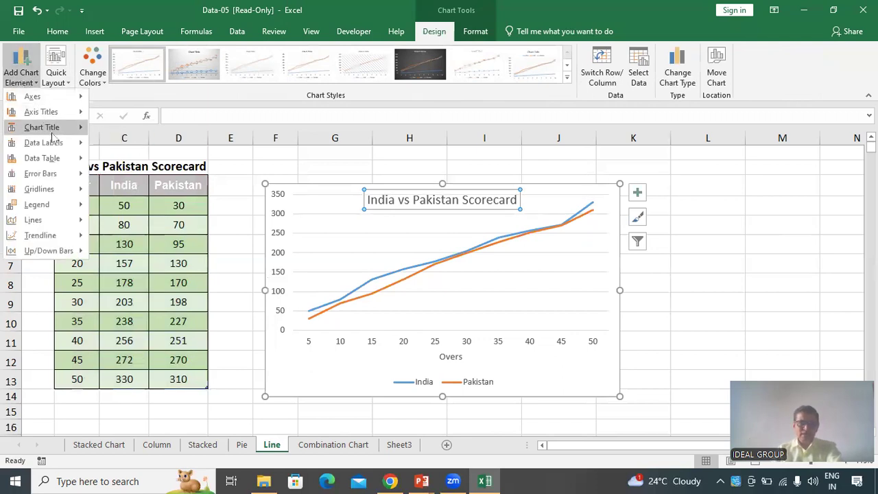
mouse_move(72, 114)
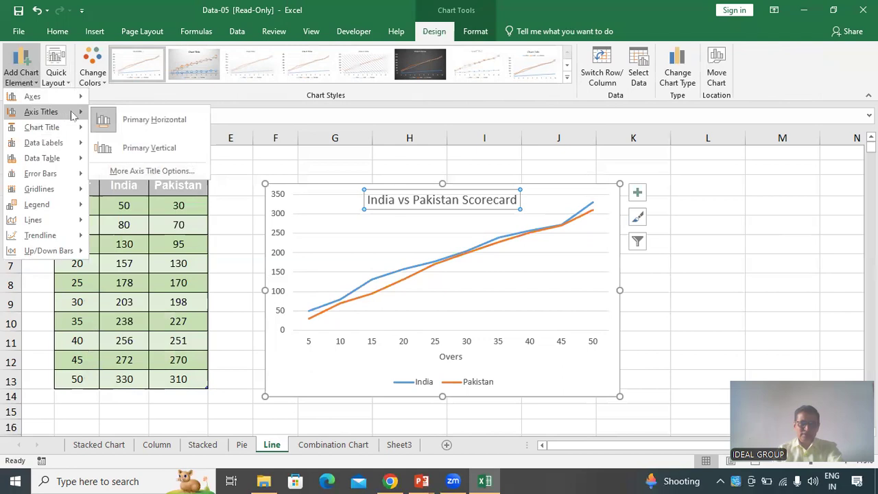
click(144, 148)
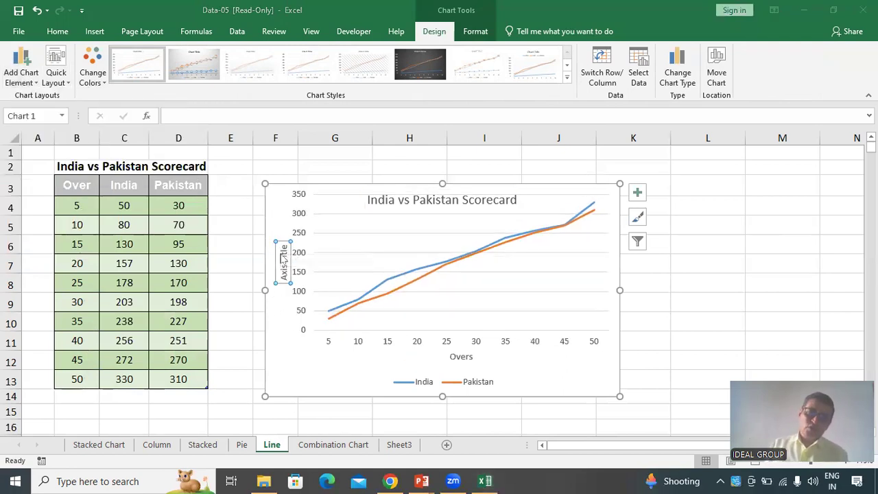
drag(282, 248, 289, 278)
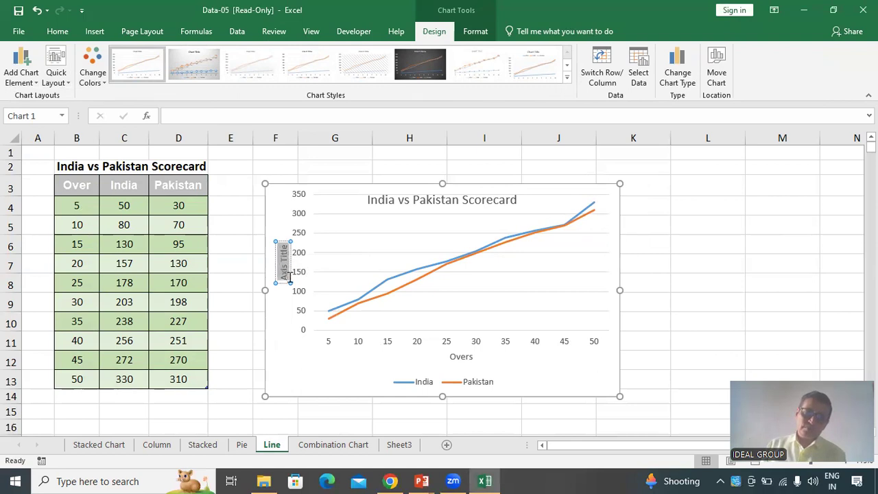
text(Runs Scored)
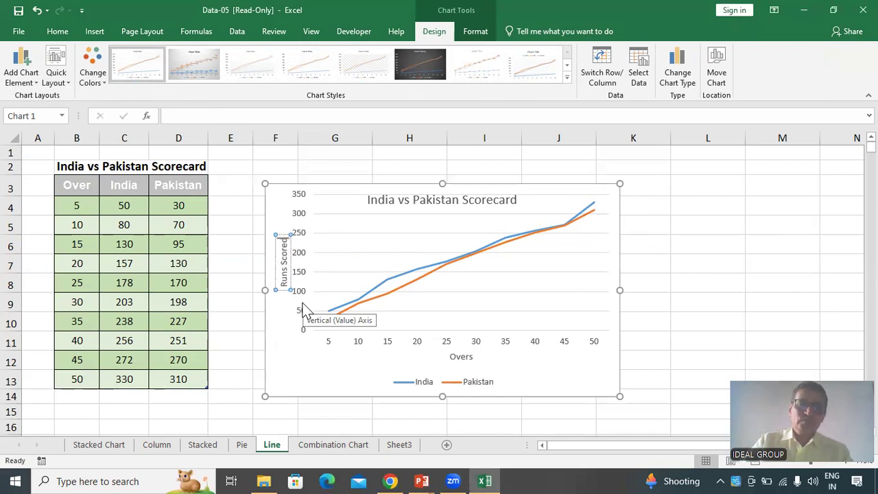
click(640, 225)
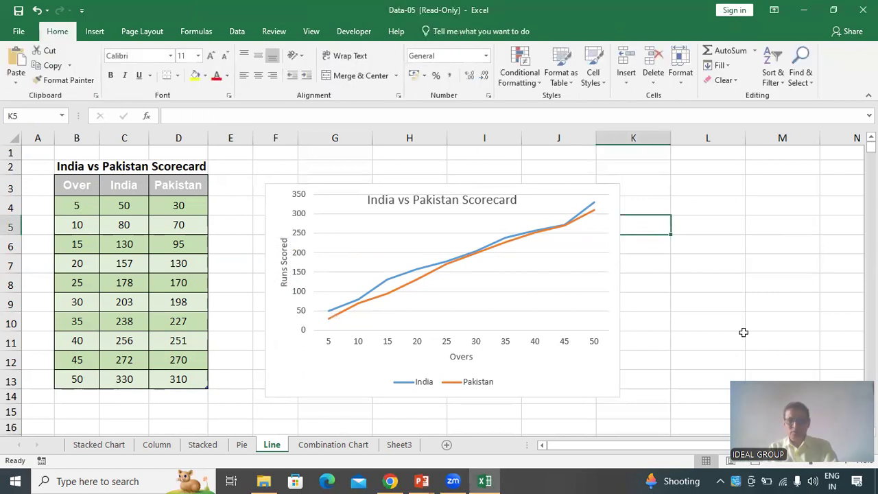
Position the line chart's legend at the bottom
click(443, 388)
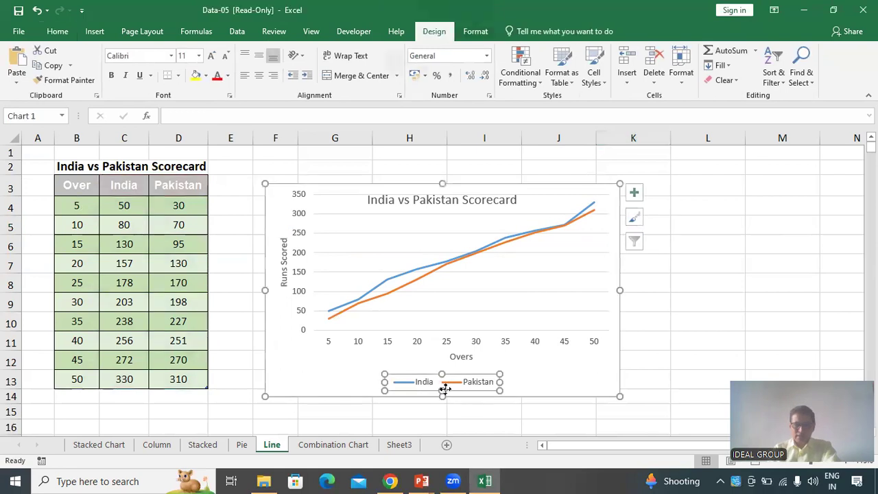
click(547, 398)
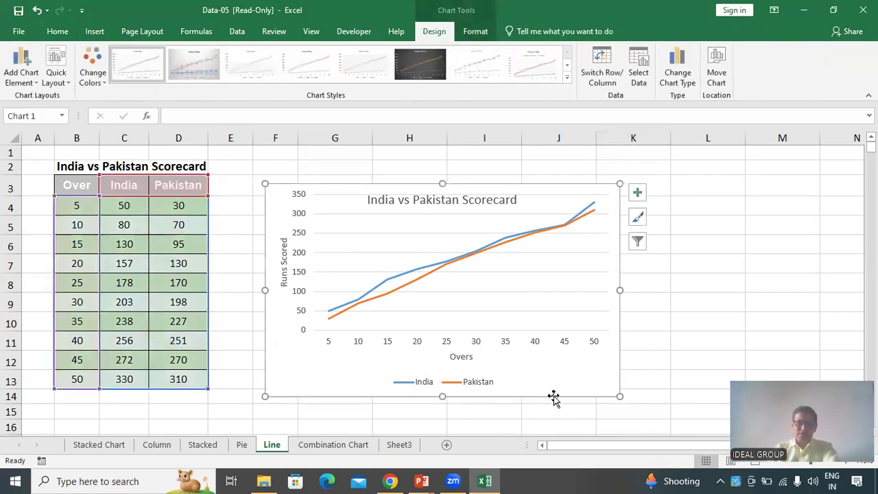
click(26, 81)
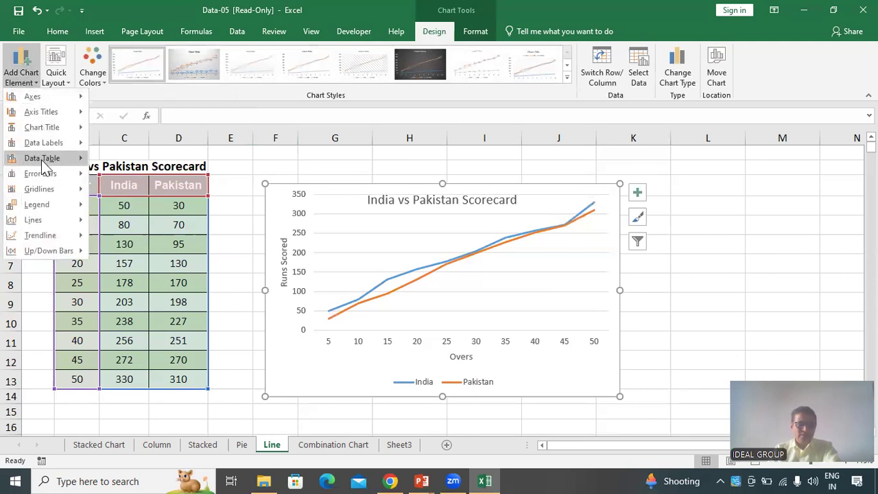
mouse_move(43, 207)
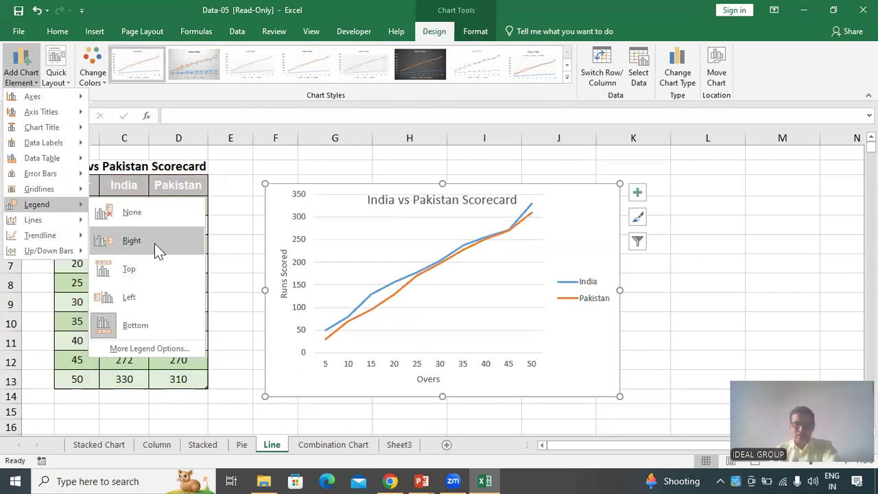
click(154, 324)
click(732, 336)
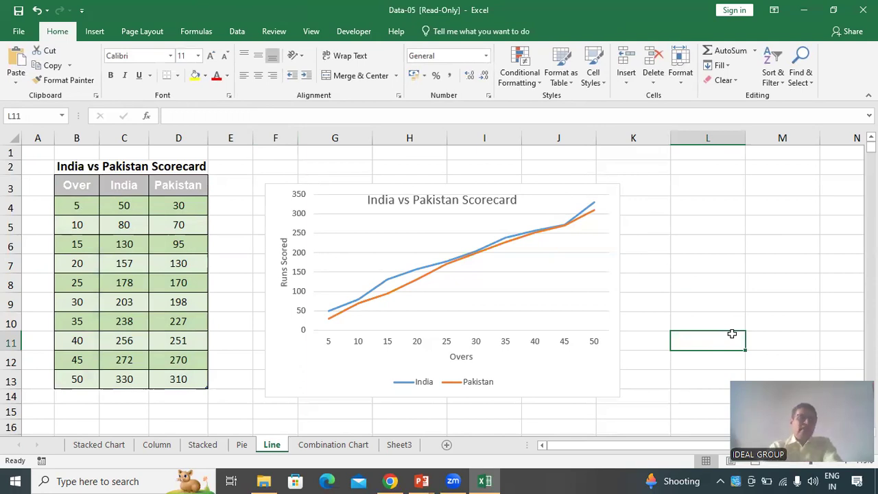
Add data labels at the centre of the line chart's lines
click(611, 295)
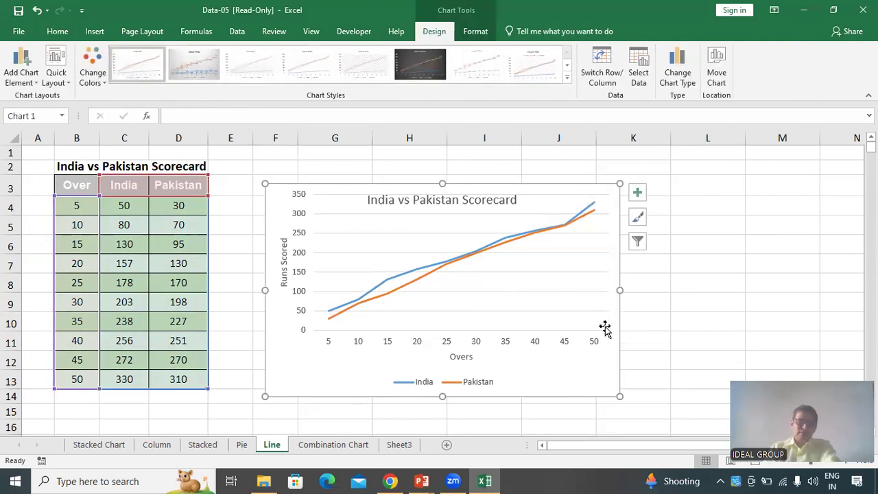
click(24, 82)
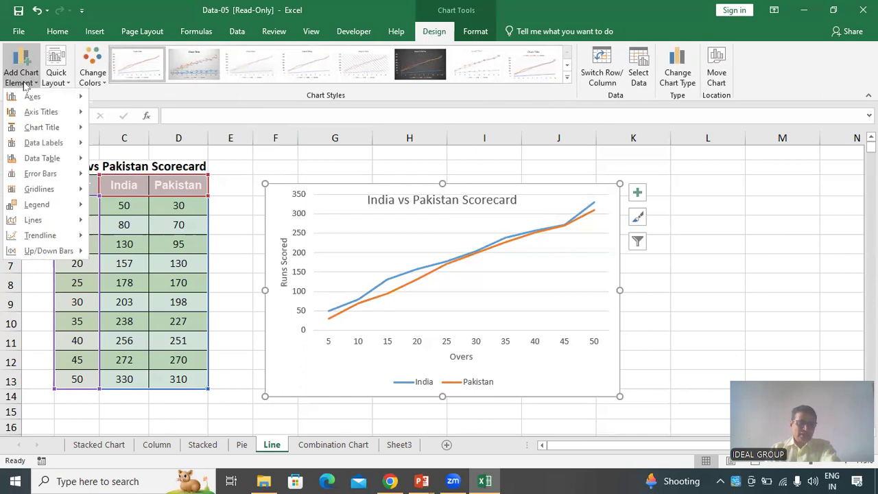
mouse_move(61, 144)
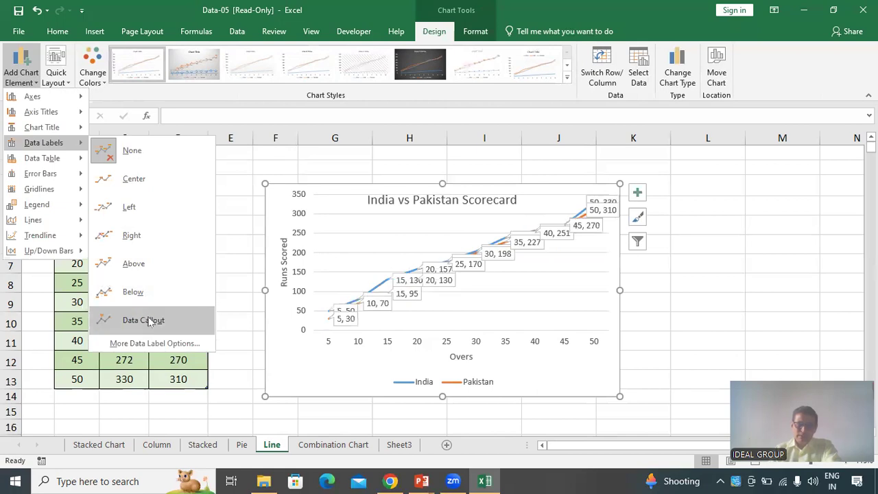
click(143, 179)
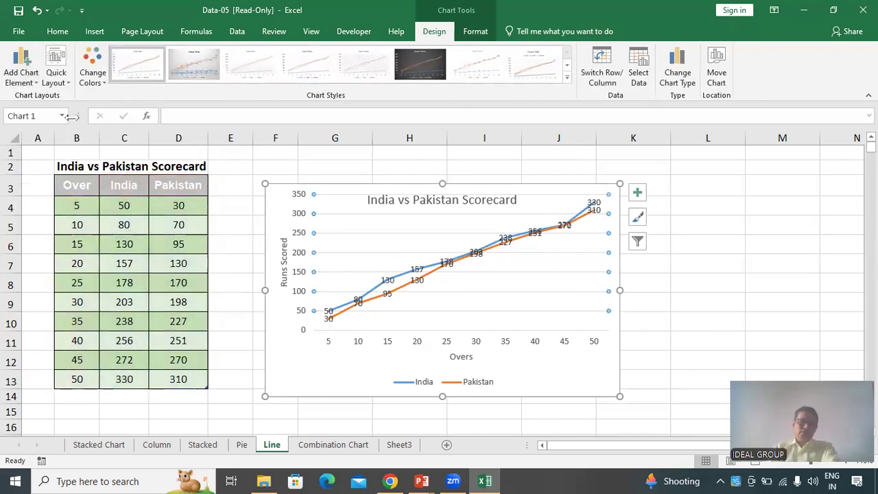
Remove the data labels from the line chart
click(21, 68)
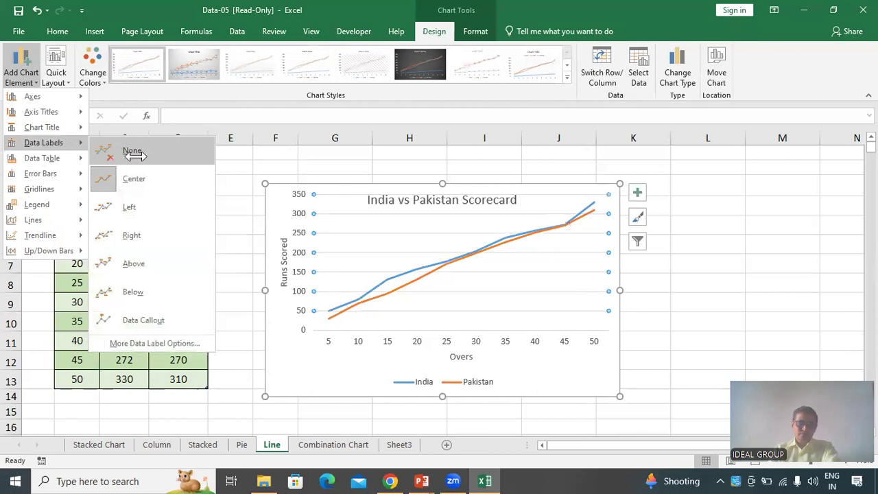
click(134, 155)
click(755, 240)
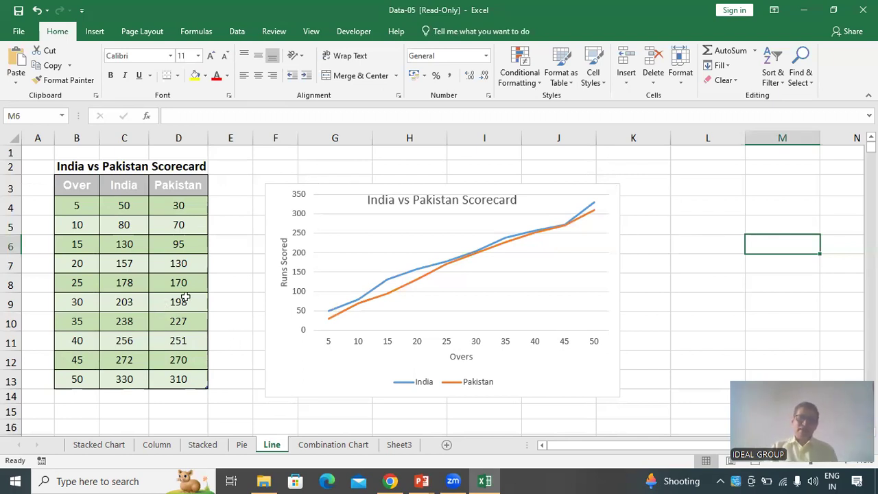
Clear the Pakistan scores in D9:D13
drag(185, 304, 189, 379)
key(Delete)
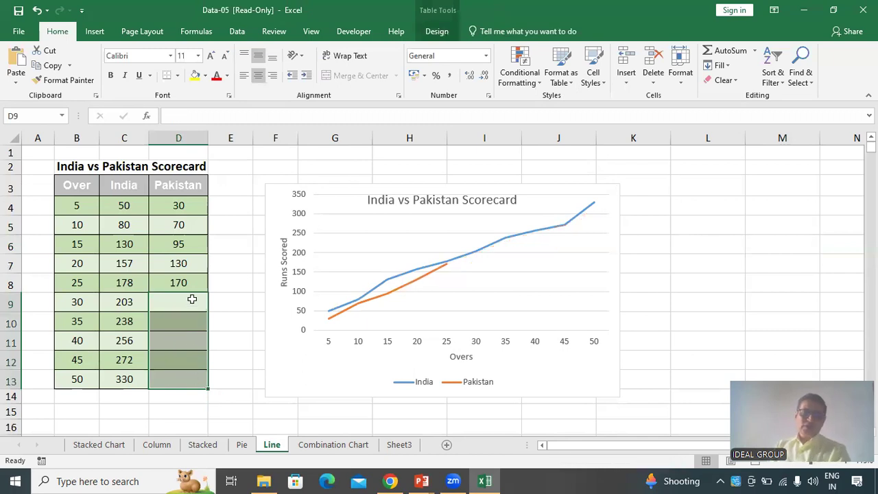
Enter Pakistan scores 198, 250, 270, 280 and 215 in D9 through D13
click(192, 299)
text(198)
key(Return)
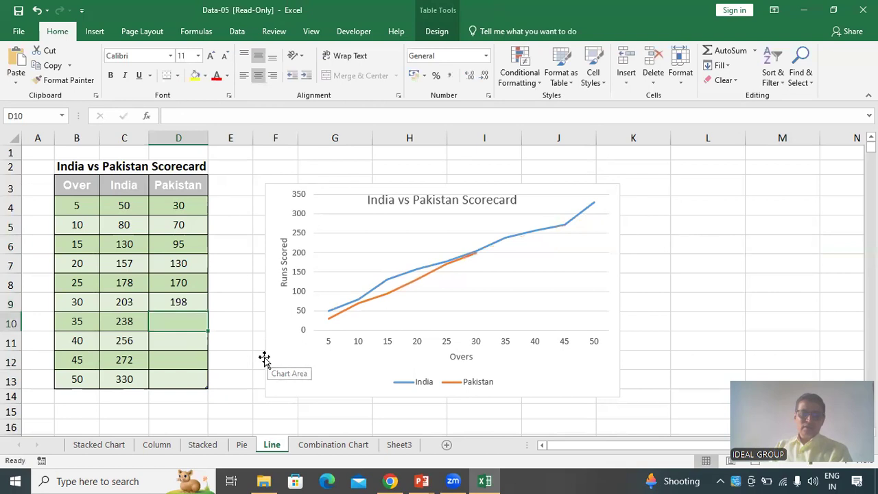
text(250)
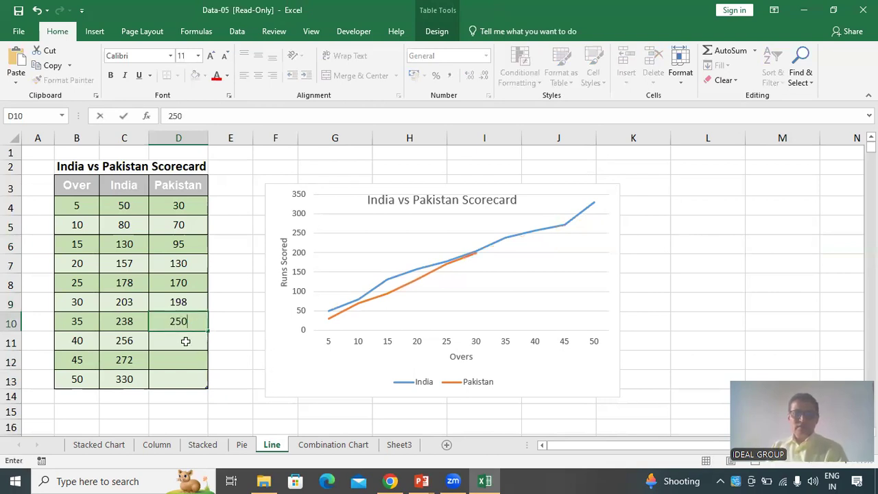
key(Return)
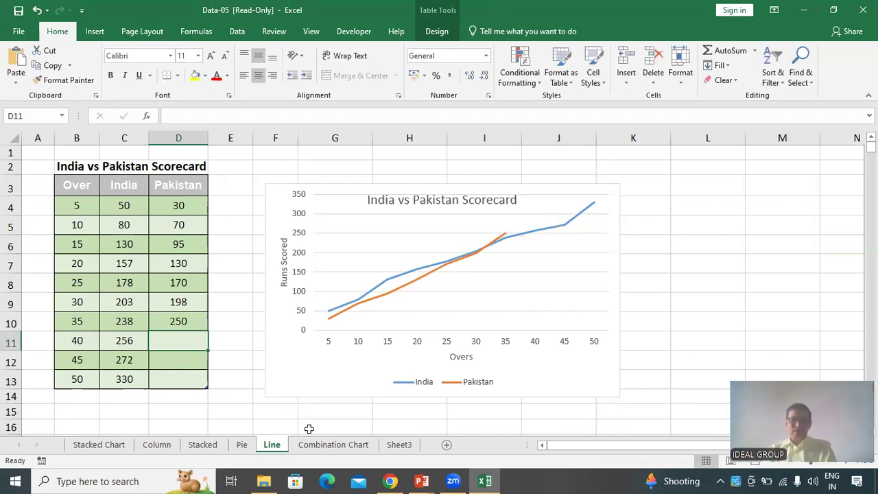
text(270)
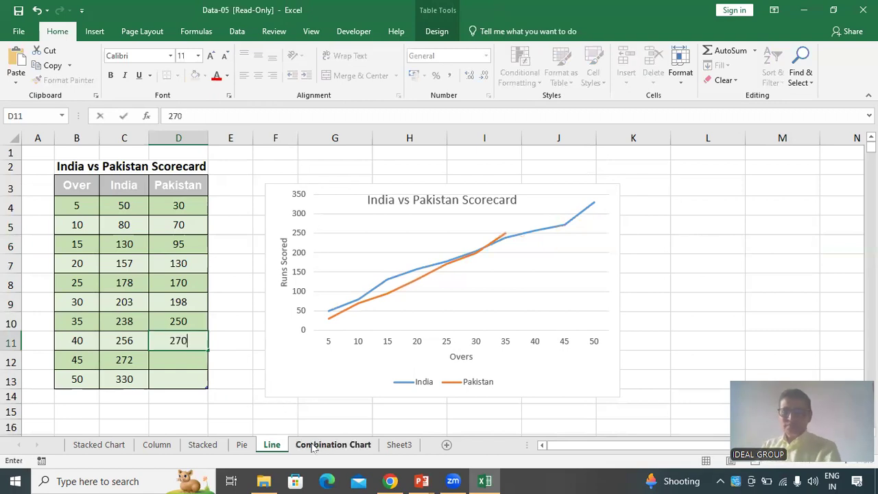
key(Return)
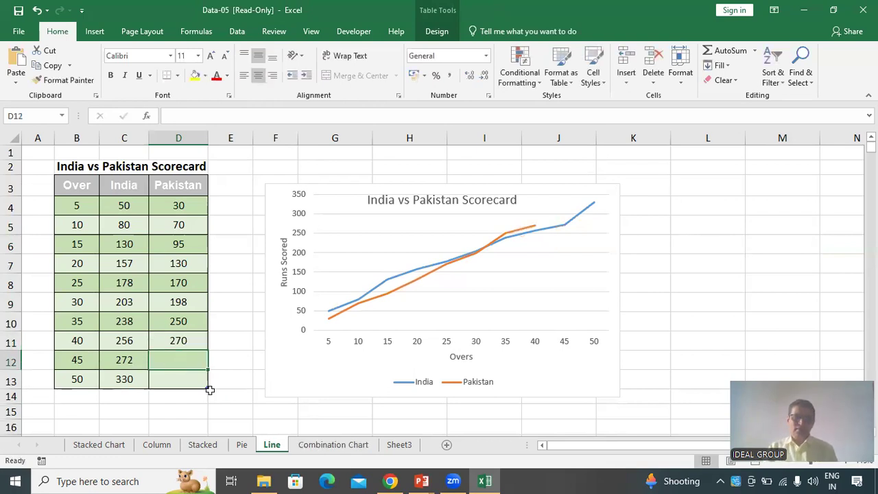
text(280)
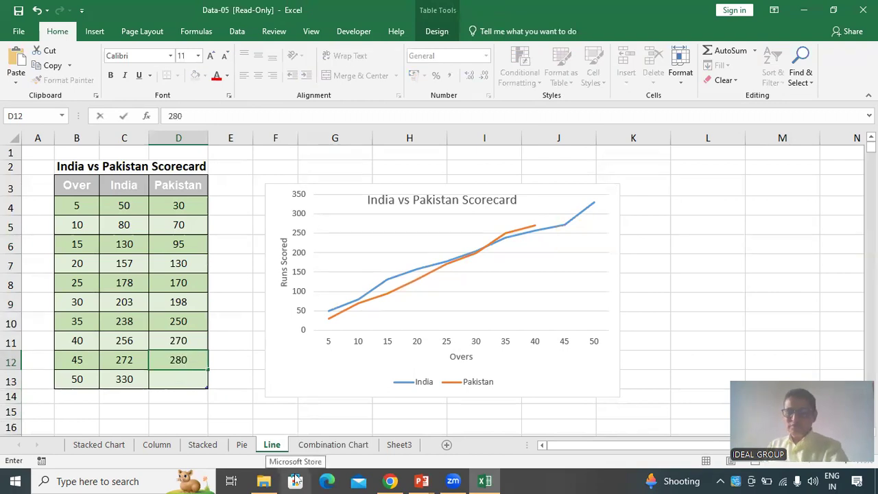
key(Return)
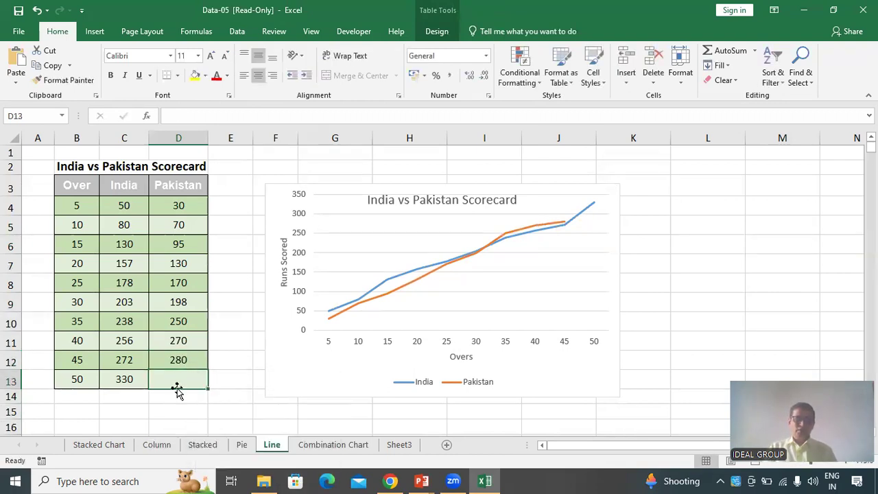
text(21)
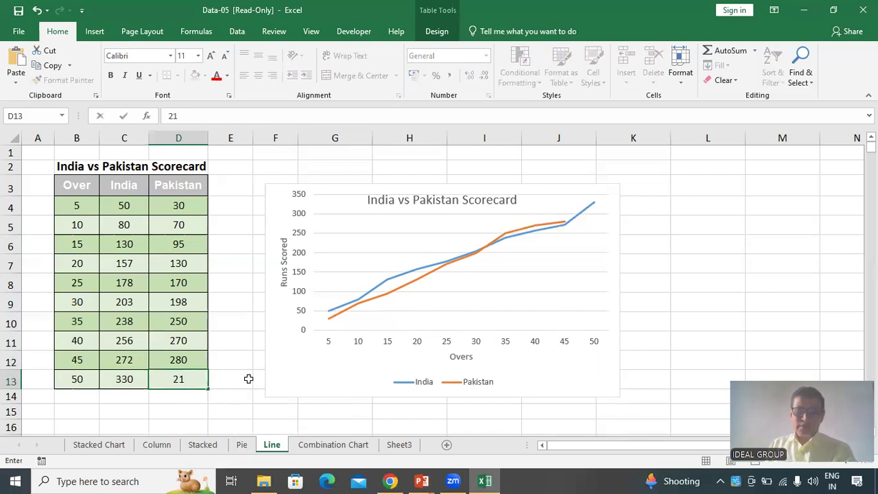
text(5)
key(Return)
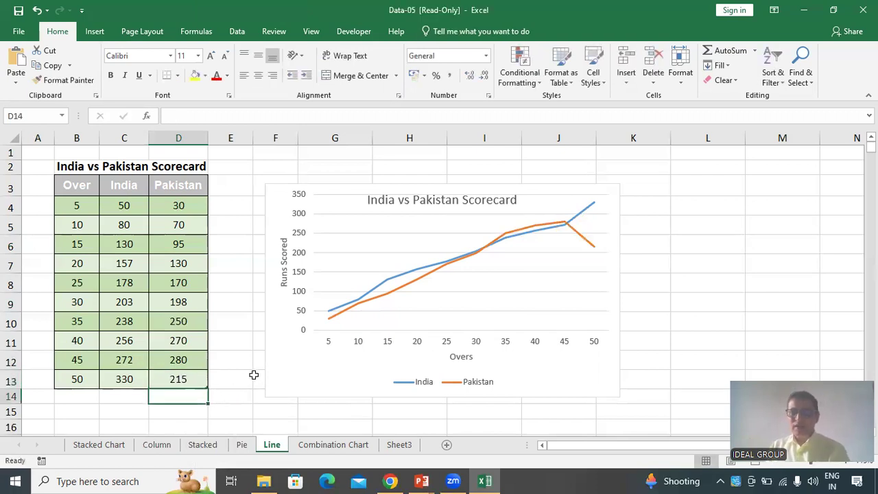
Change the Pakistan score for over 50 in D13 to 315
click(187, 376)
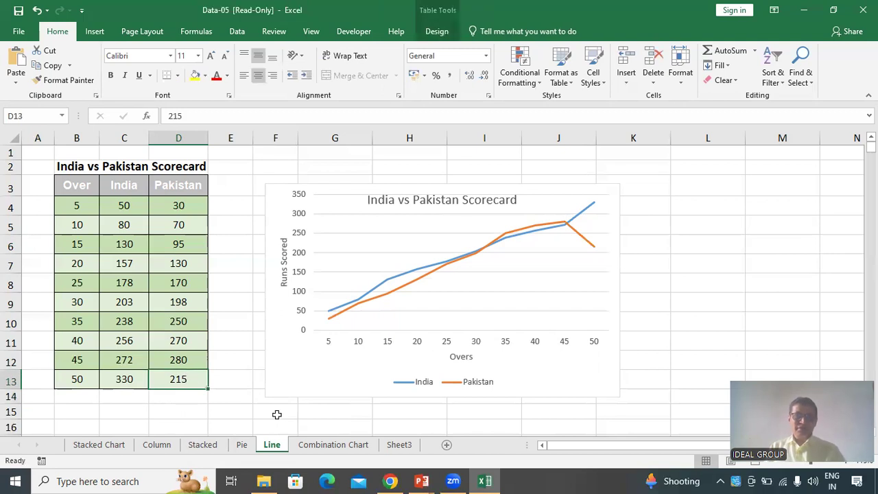
text(315)
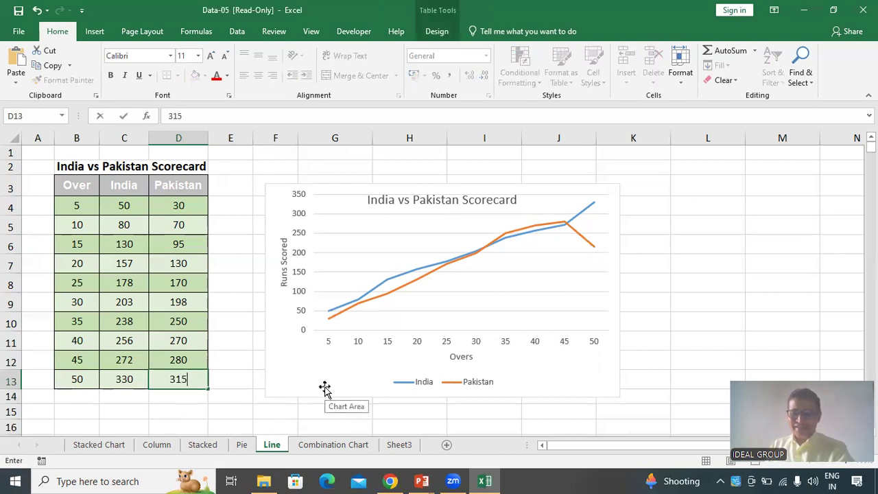
key(Return)
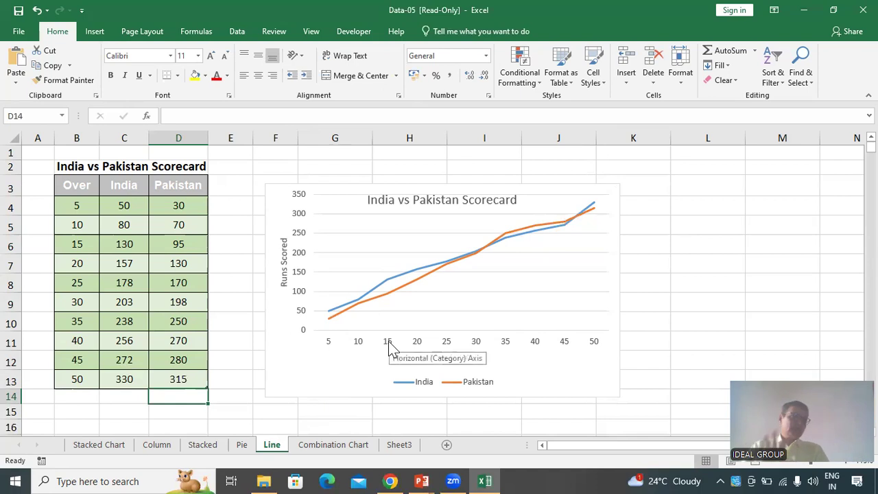
Delete the existing chart on the Combination Chart sheet
click(349, 446)
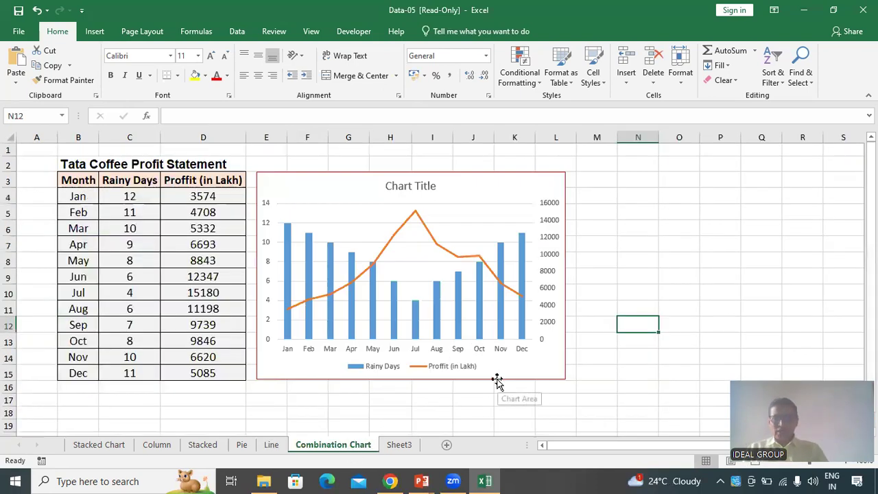
click(490, 176)
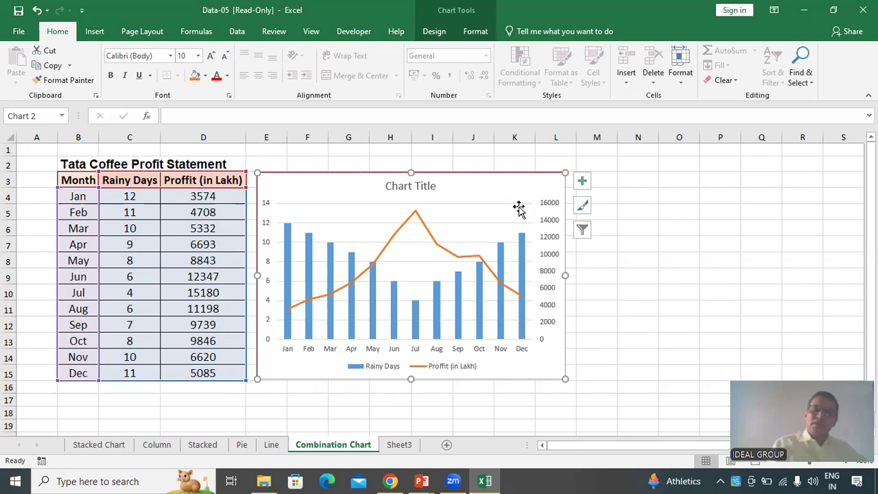
click(637, 321)
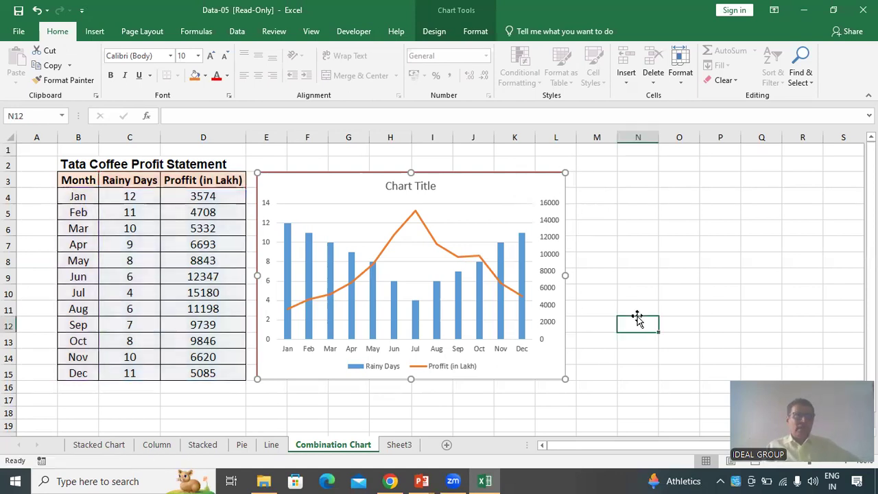
click(565, 371)
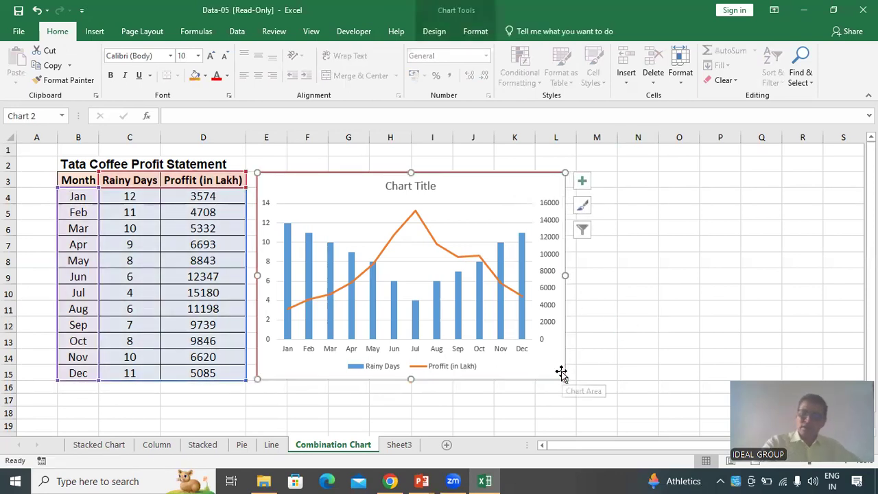
key(Delete)
click(486, 329)
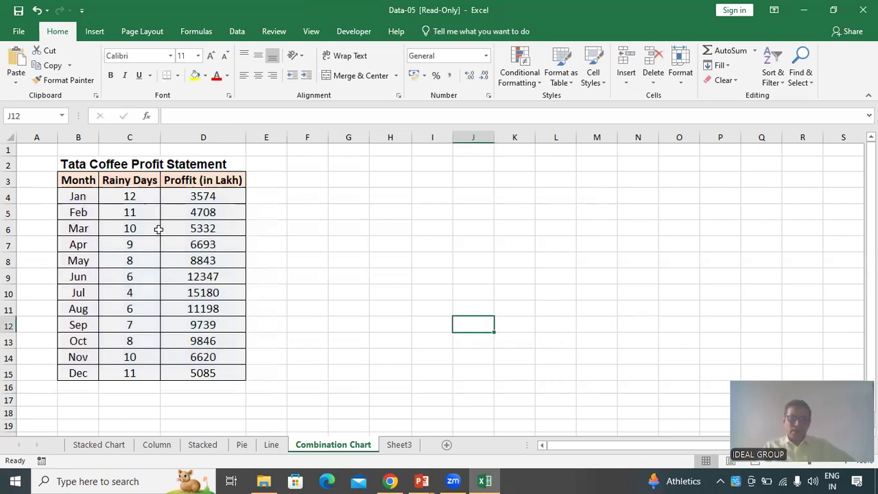
Select the Tata Coffee table B3:D15 and open the Combo type in the Insert Chart dialog
click(83, 184)
drag(92, 199, 198, 373)
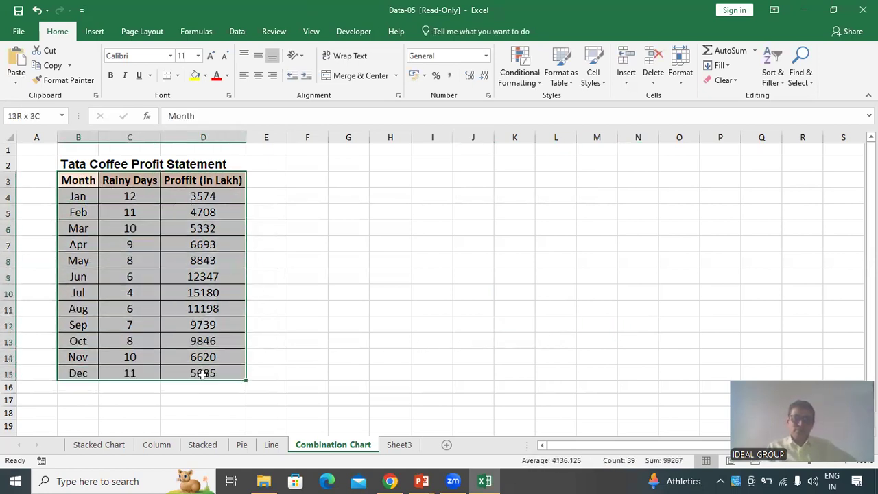
click(96, 33)
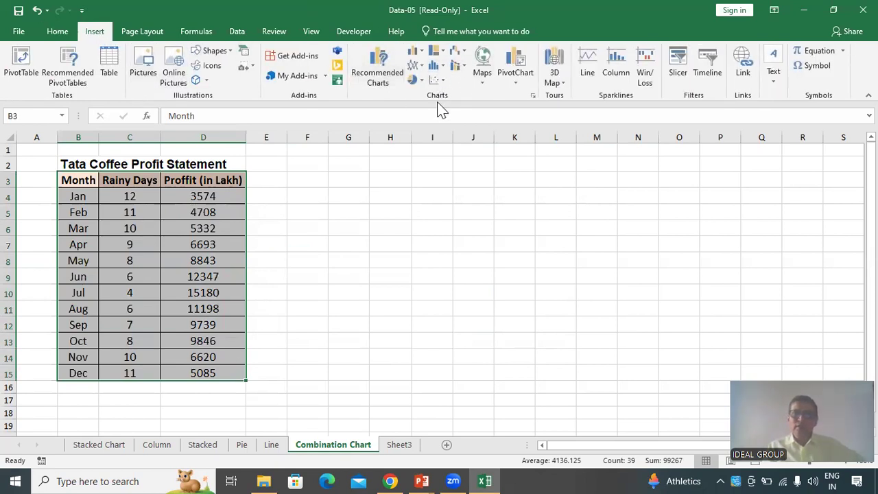
click(533, 98)
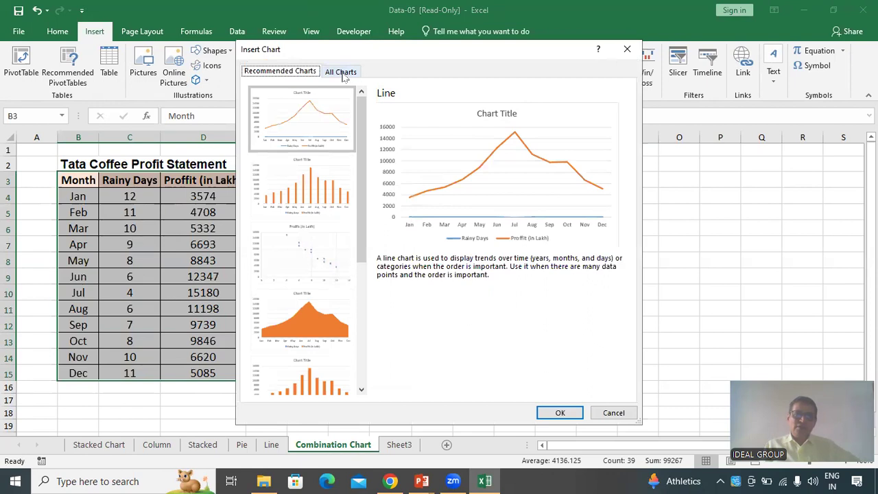
click(343, 72)
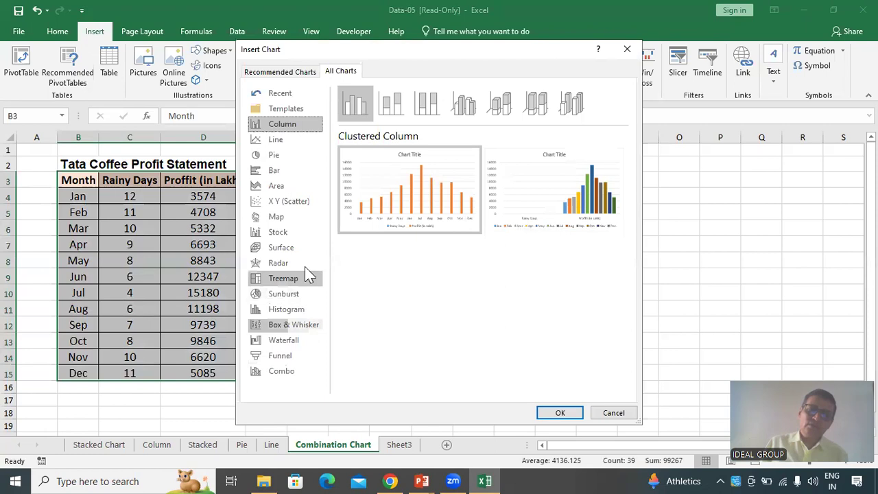
click(286, 370)
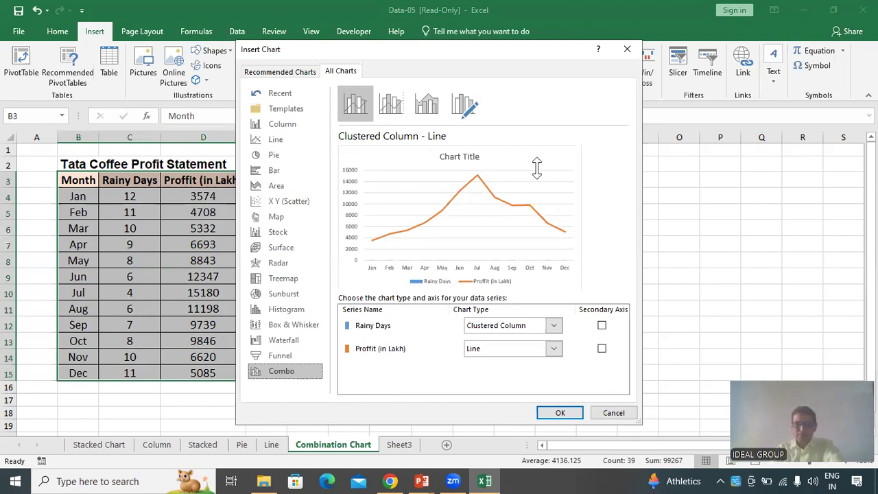
Set Rainy Days to Clustered Column and toggle its secondary axis option
click(554, 325)
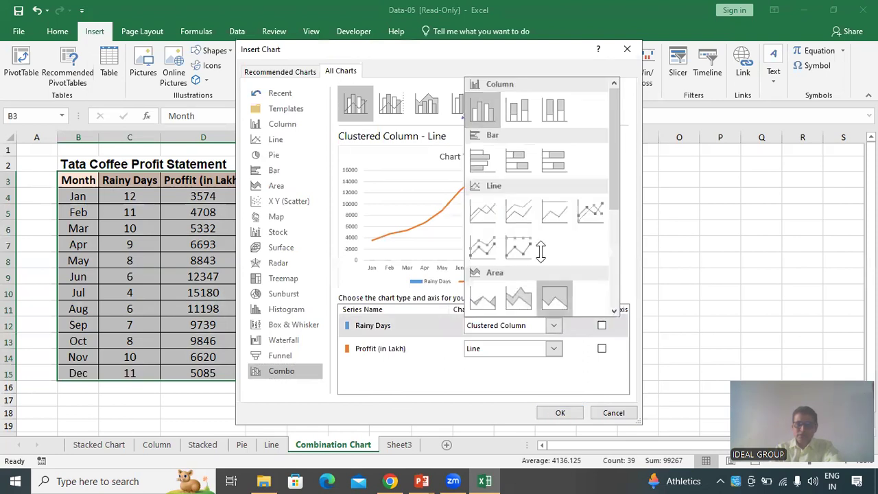
click(483, 108)
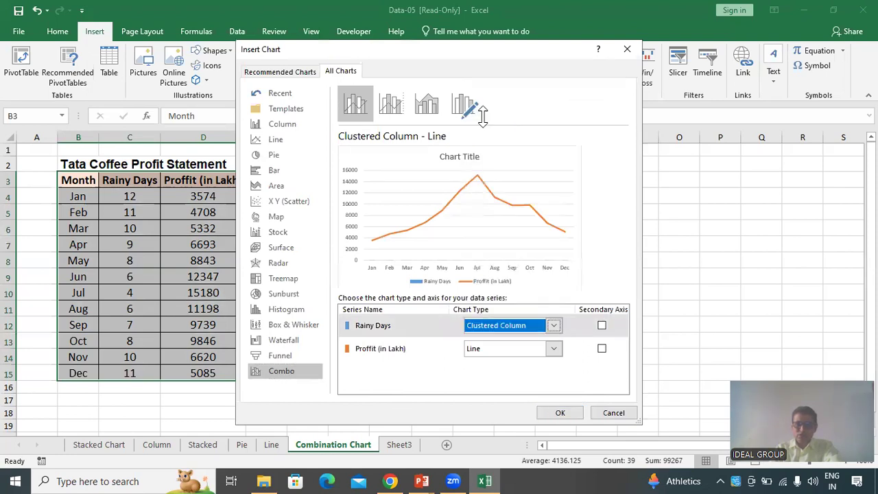
click(602, 326)
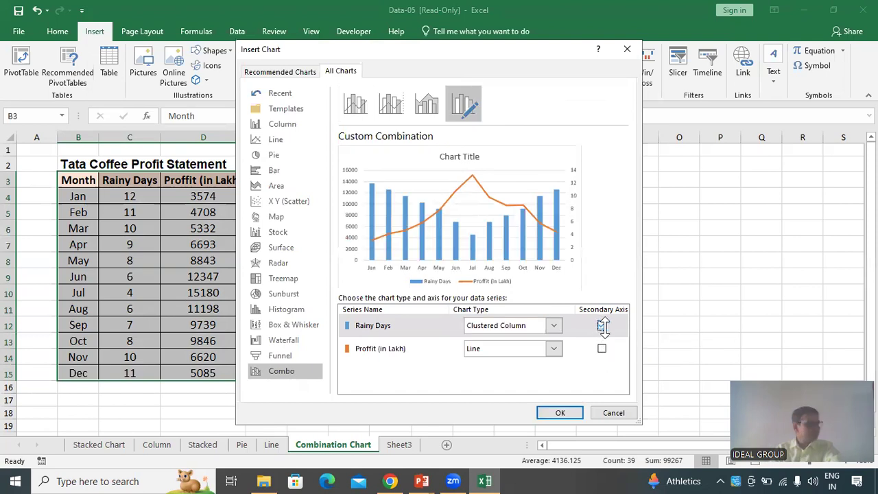
click(602, 326)
click(602, 326)
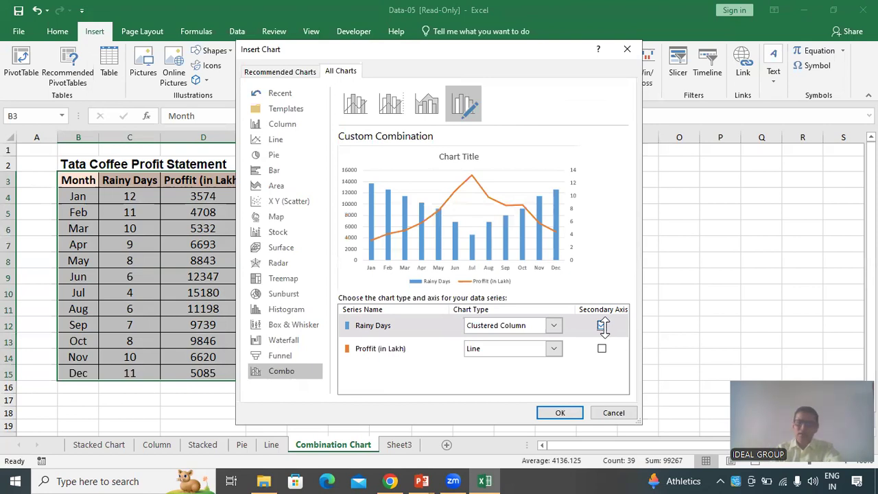
click(602, 326)
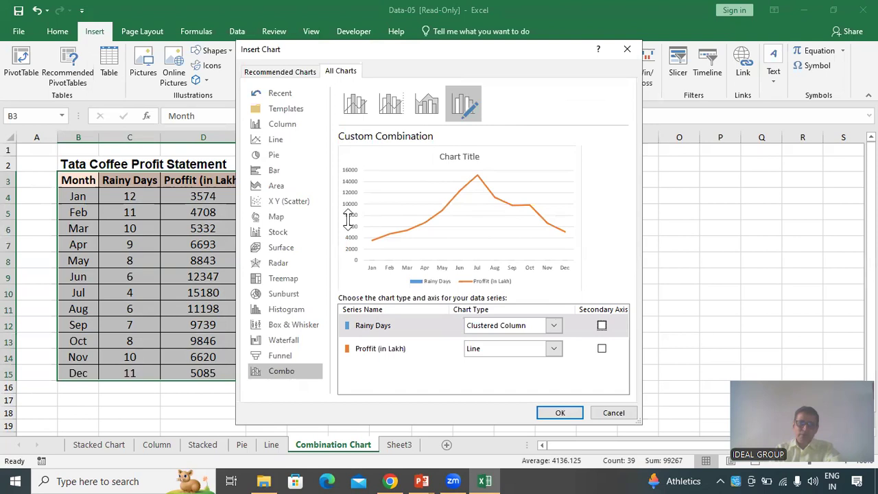
click(602, 325)
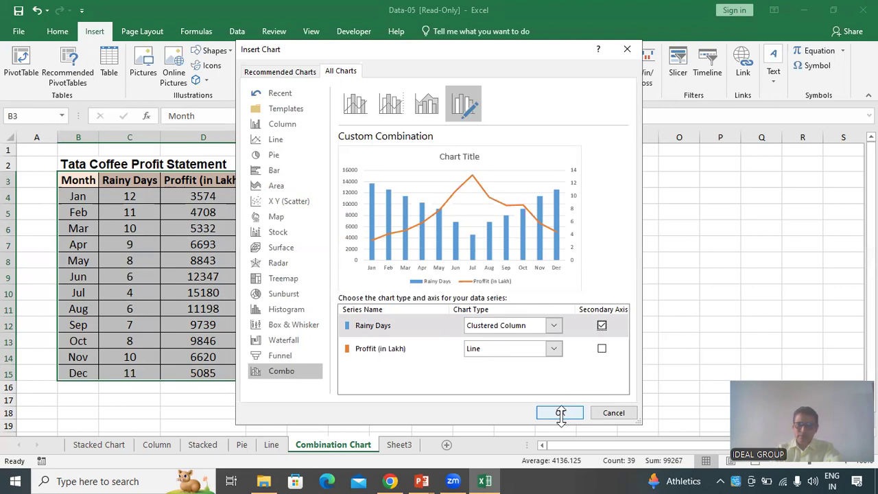
Try Rainy Days as Line and Profit as Clustered Column, then switch them back to Clustered Column and Line
click(555, 325)
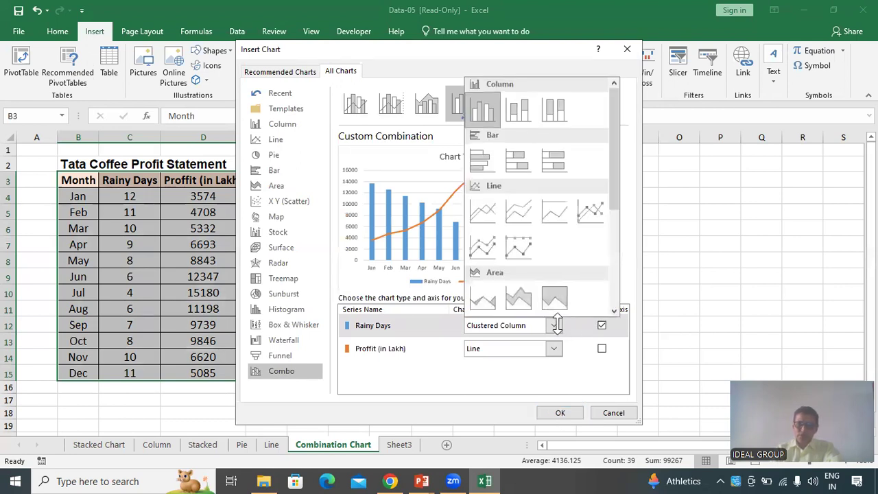
click(485, 210)
click(554, 349)
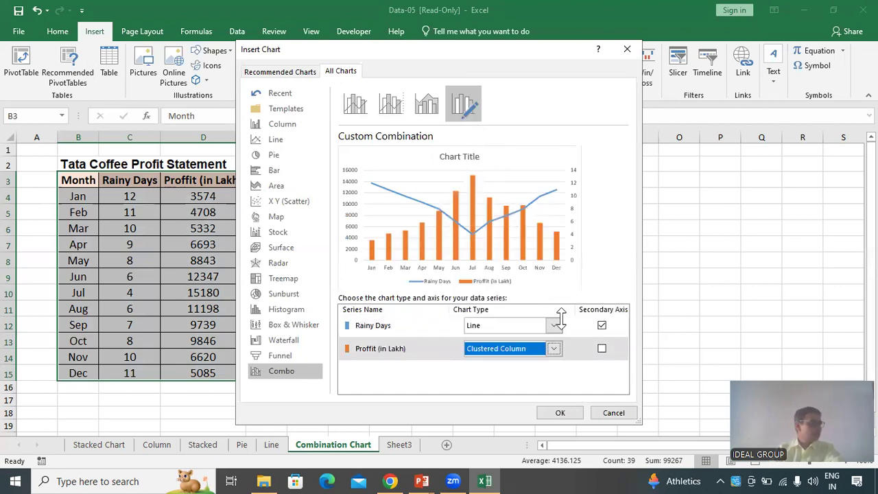
click(505, 325)
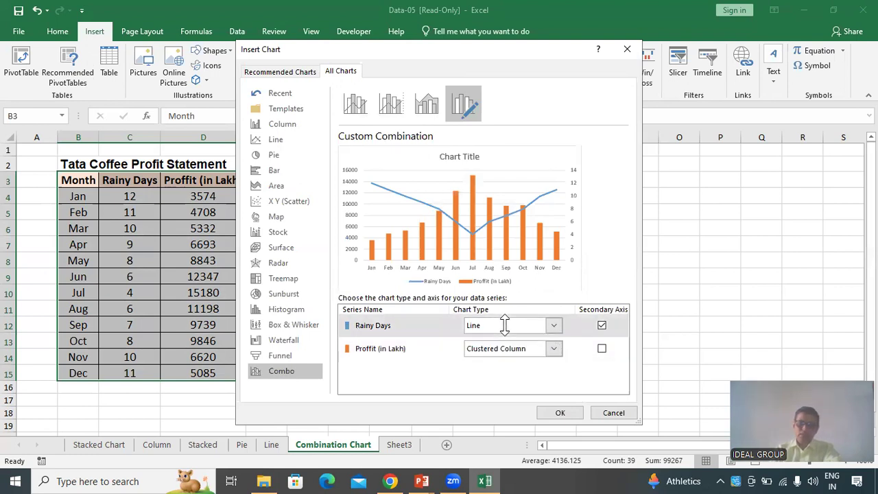
click(506, 325)
click(479, 110)
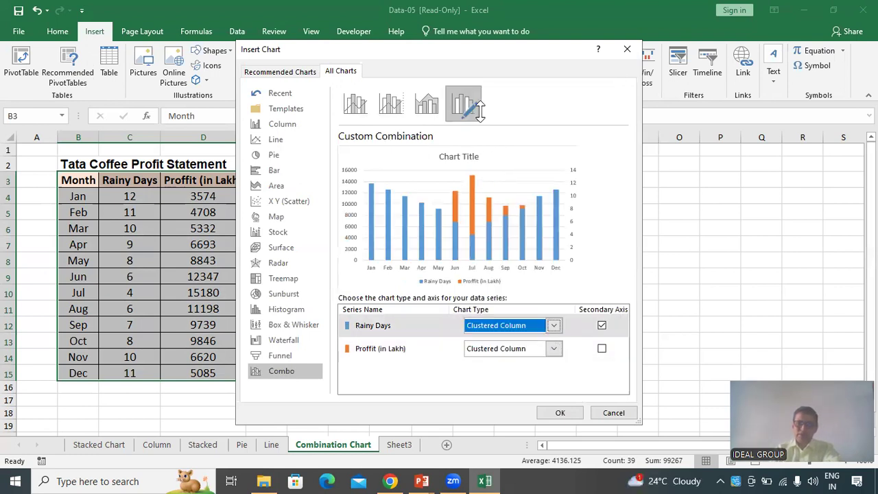
click(519, 348)
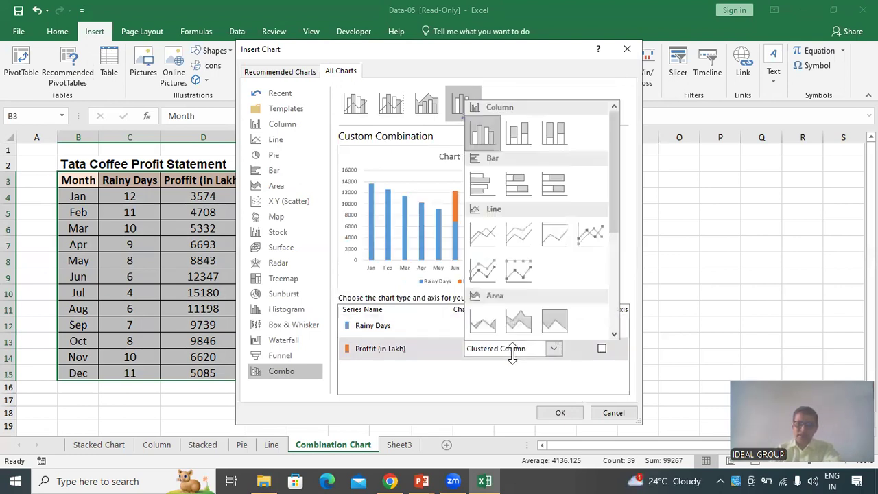
click(483, 236)
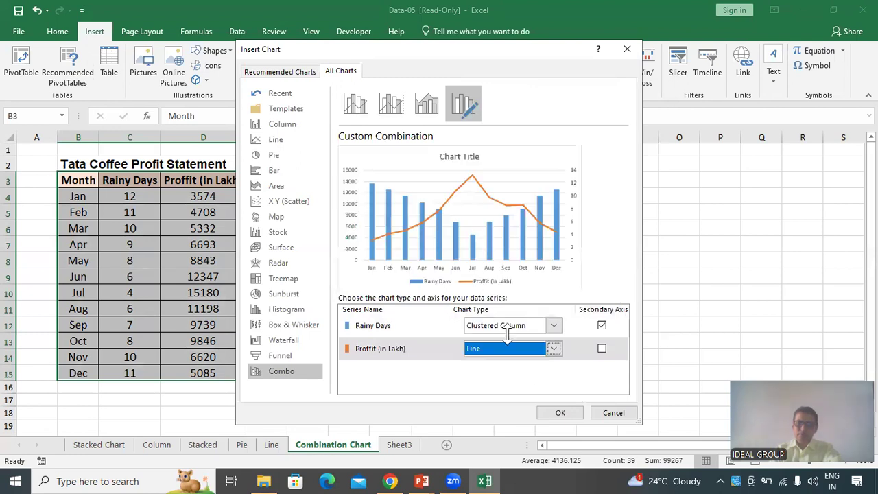
Plot Rainy Days on the secondary axis, leaving Profit on the primary, and insert the combination chart
click(602, 325)
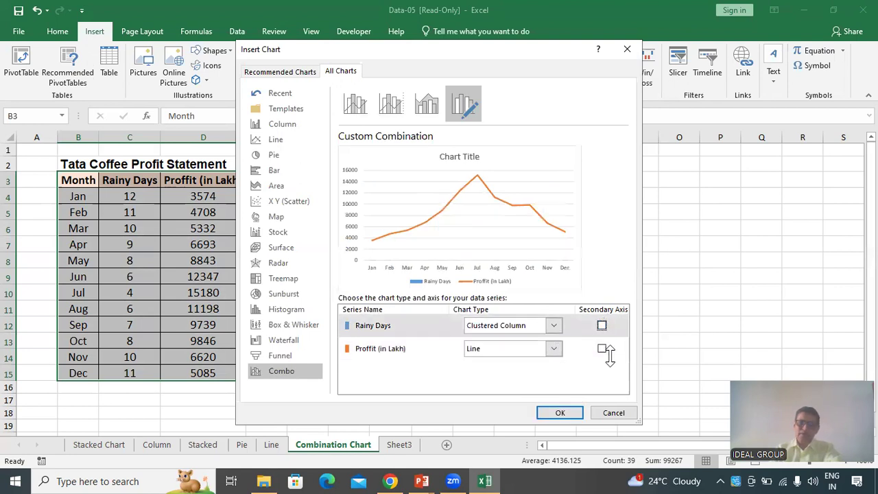
click(602, 350)
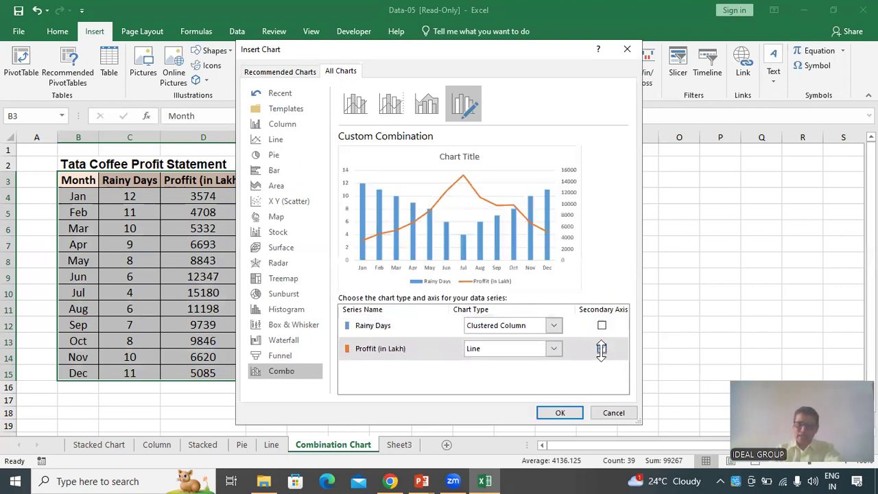
click(602, 325)
click(602, 325)
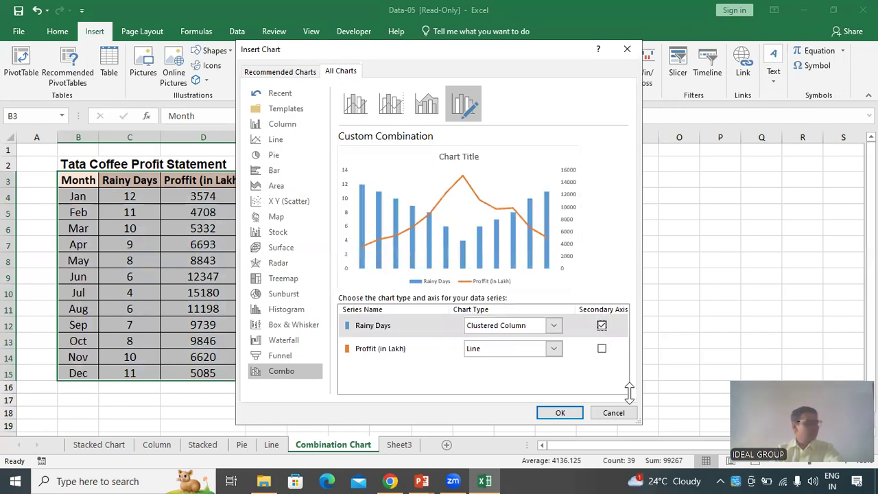
click(563, 413)
click(683, 294)
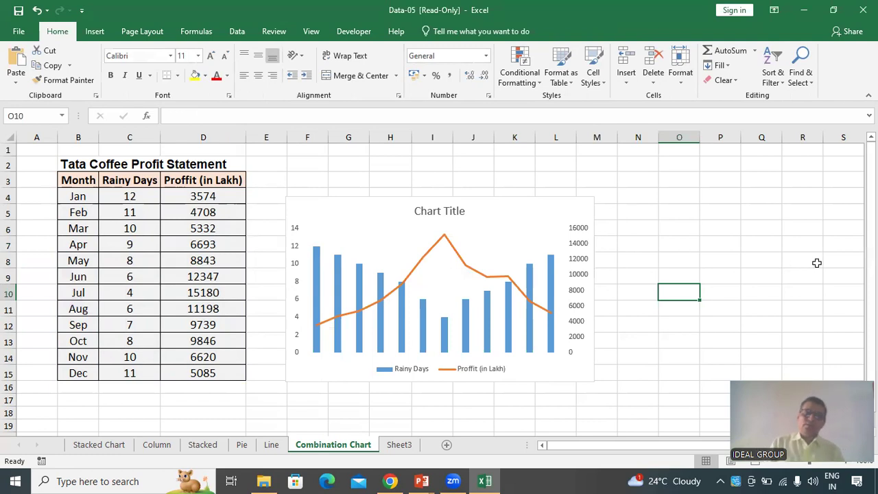
Save the workbook in Documents as IDEAL-05 in Excel Workbook format
click(19, 34)
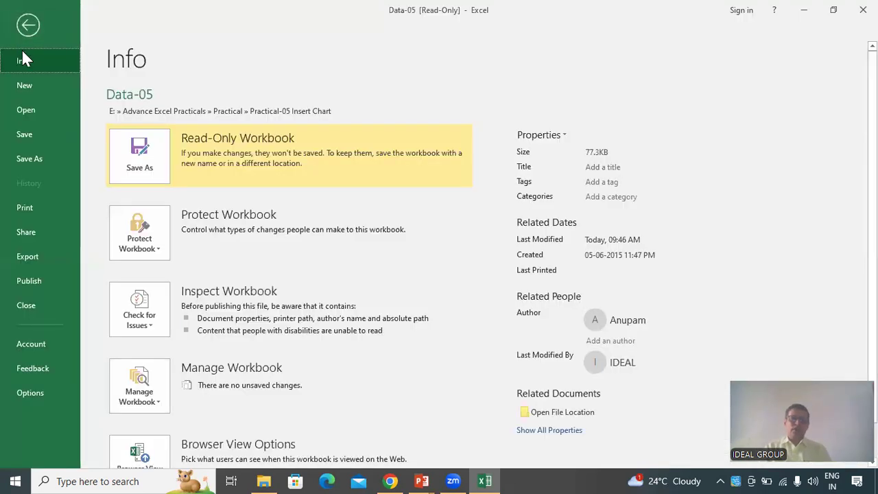
click(49, 155)
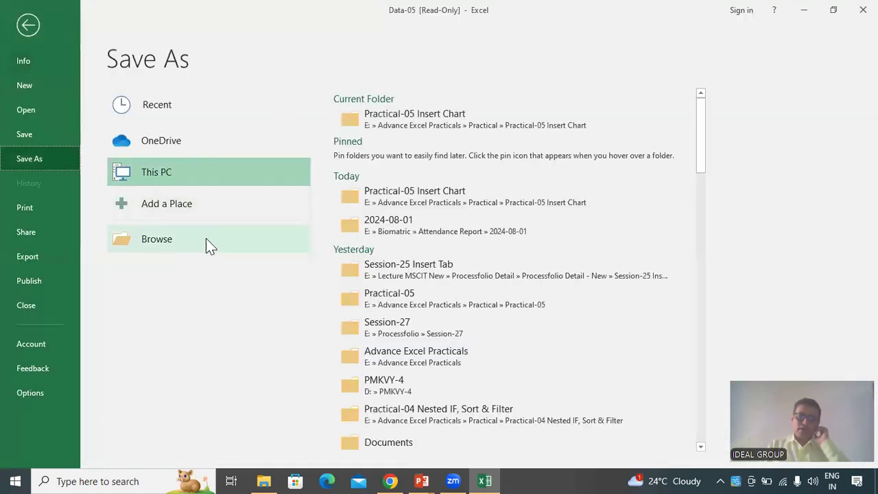
click(201, 253)
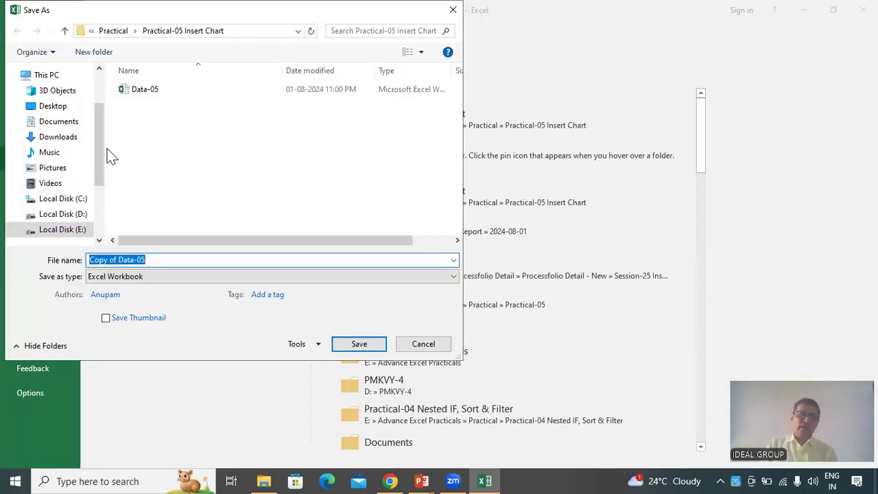
click(69, 124)
click(221, 262)
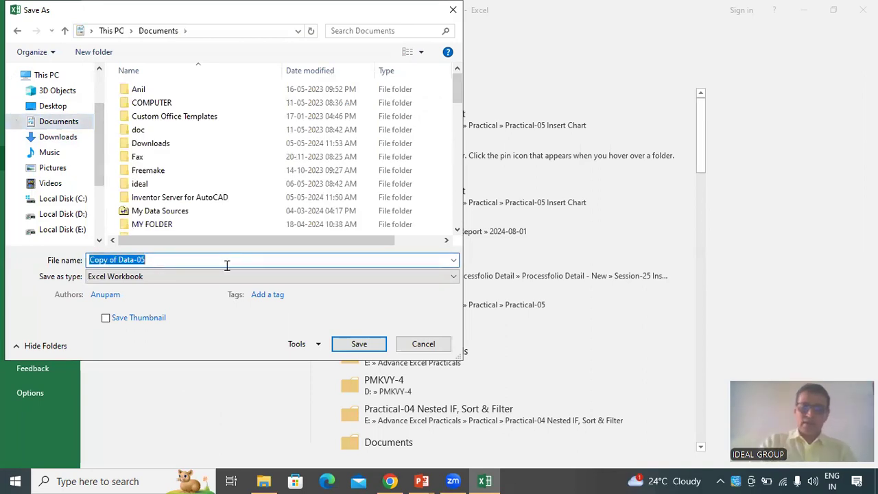
text(IDEA)
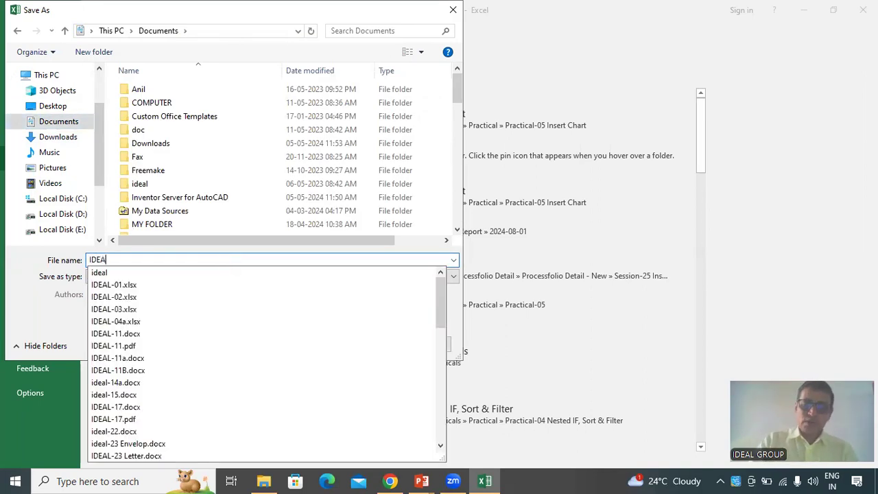
text(L-04)
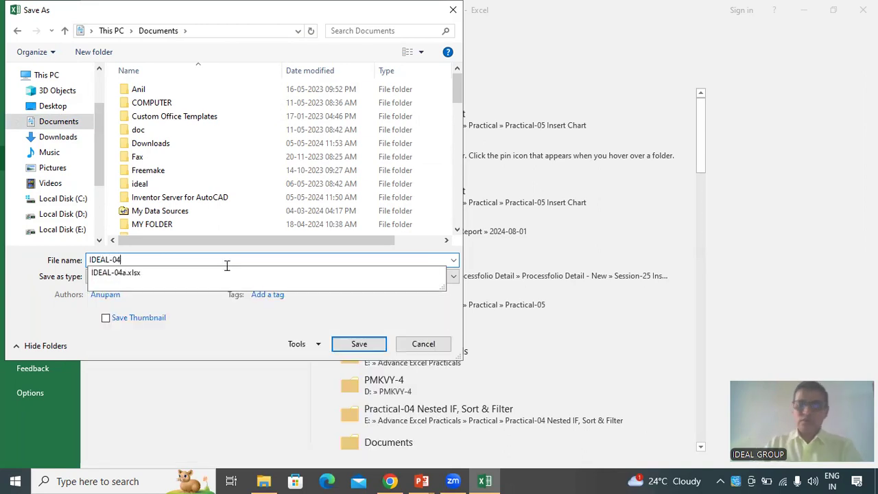
key(BackSpace)
text(5)
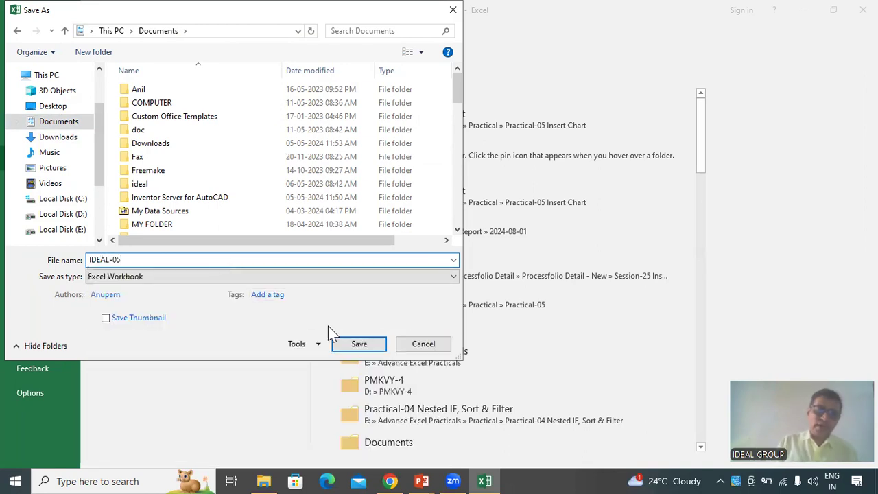
click(343, 344)
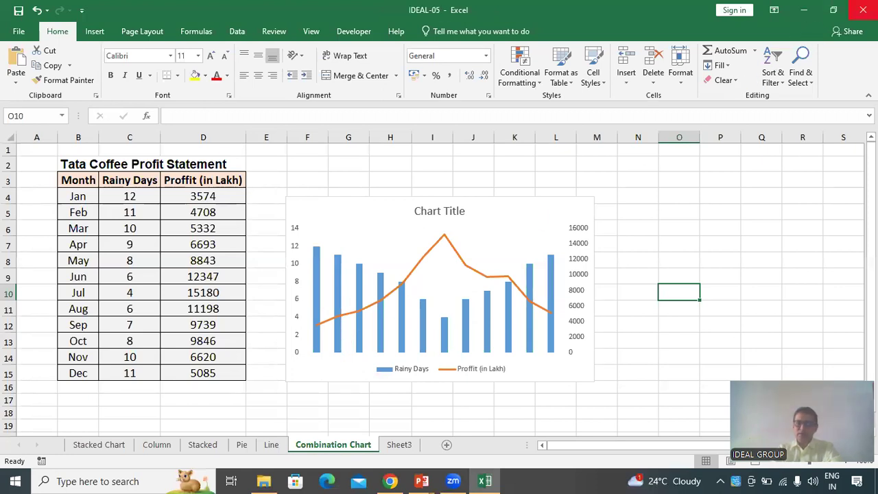
Close the Excel window
click(864, 10)
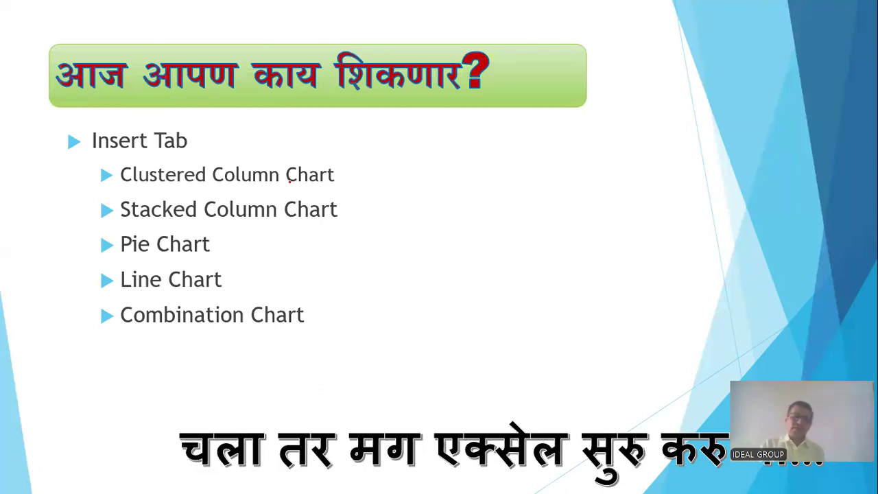
mouse_move(342, 172)
mouse_down()
mouse_move(351, 181)
mouse_move(374, 163)
mouse_up()
drag(354, 216, 400, 200)
drag(223, 247, 267, 244)
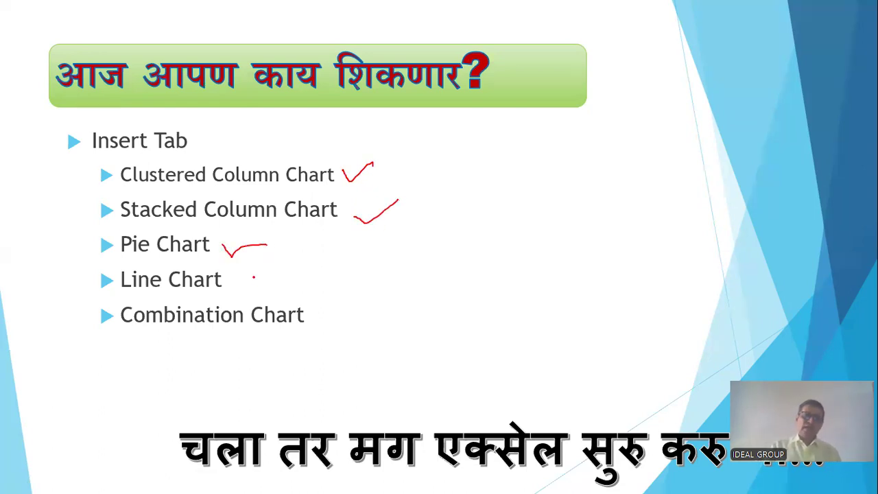